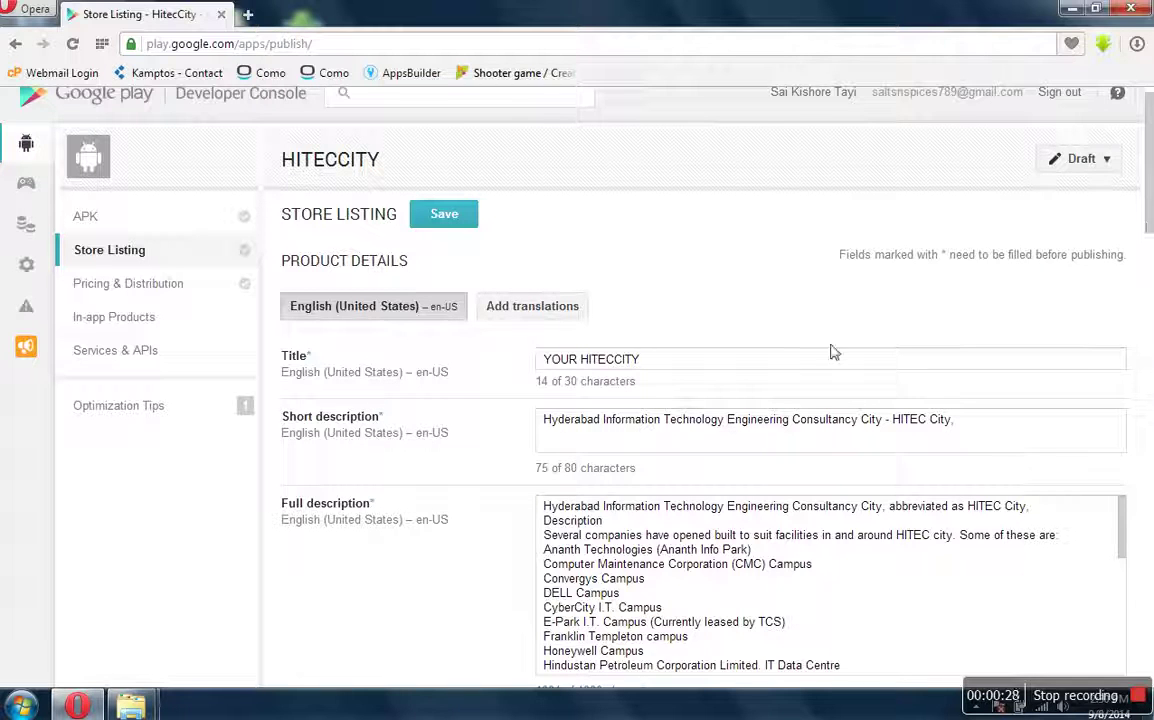
- Review the store listing's title, short description and full description through to the end of the company list
click(802, 367)
click(994, 437)
drag(1150, 230, 1150, 275)
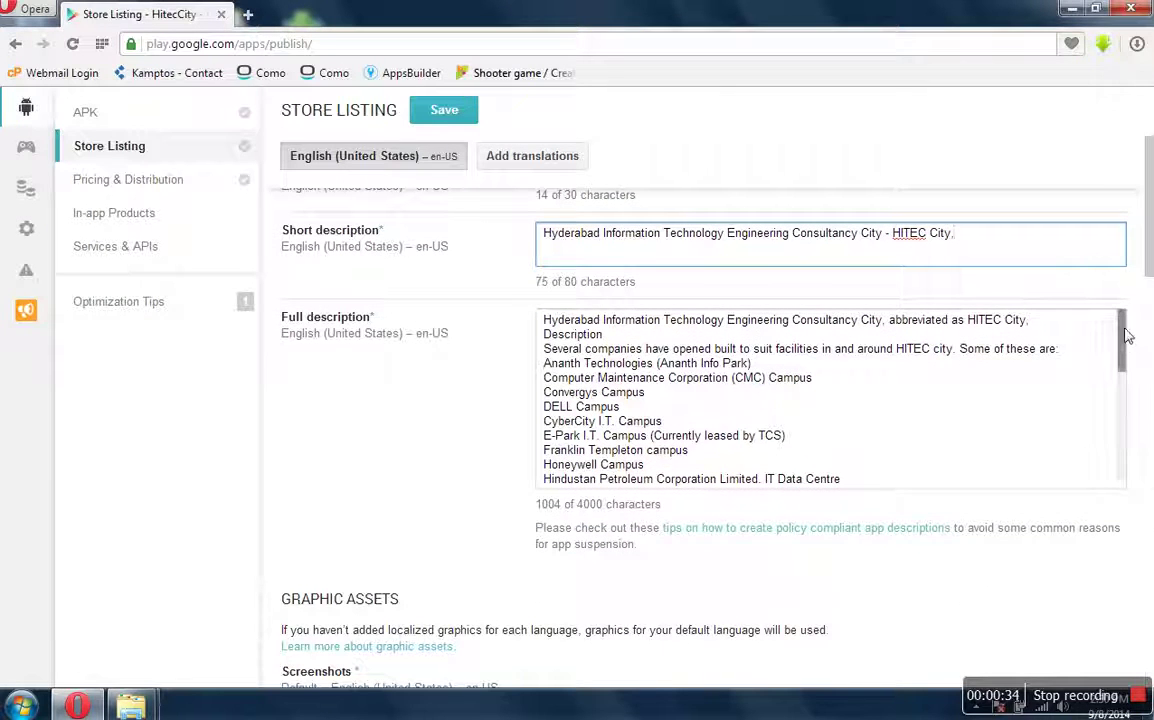
drag(1126, 336, 1125, 470)
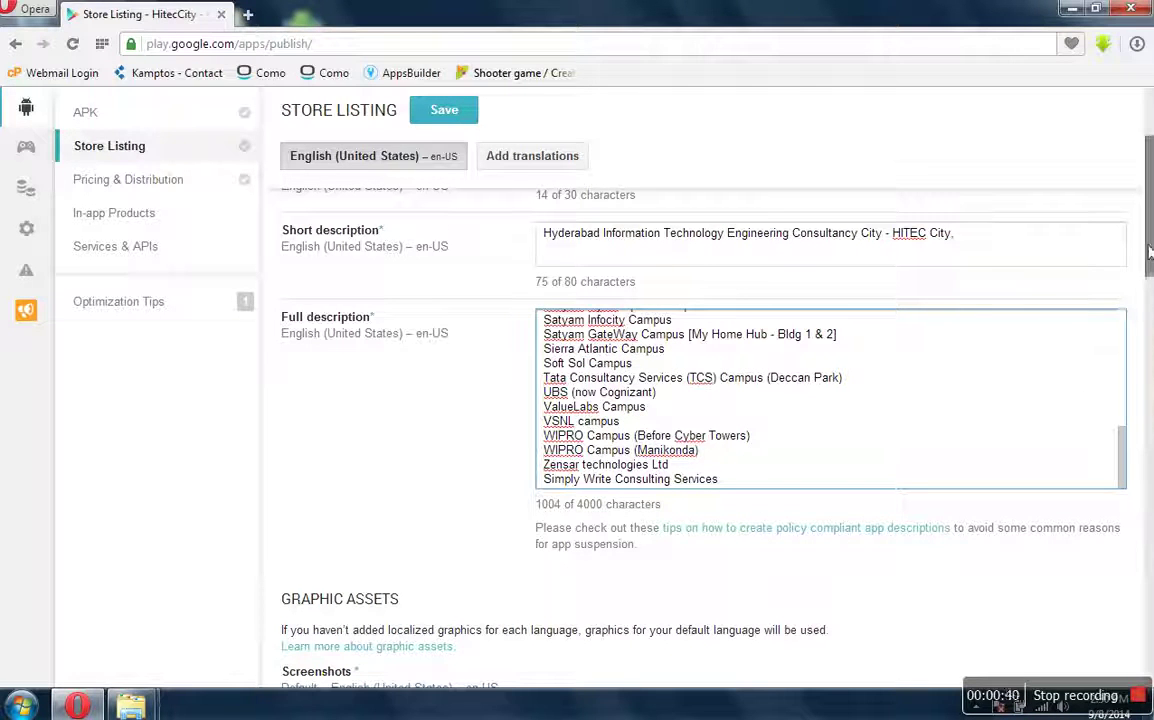
- Add the HCCLOGO image from the Desktop as the 7-inch tablet screenshot
drag(1149, 252, 1149, 365)
mouse_move(356, 464)
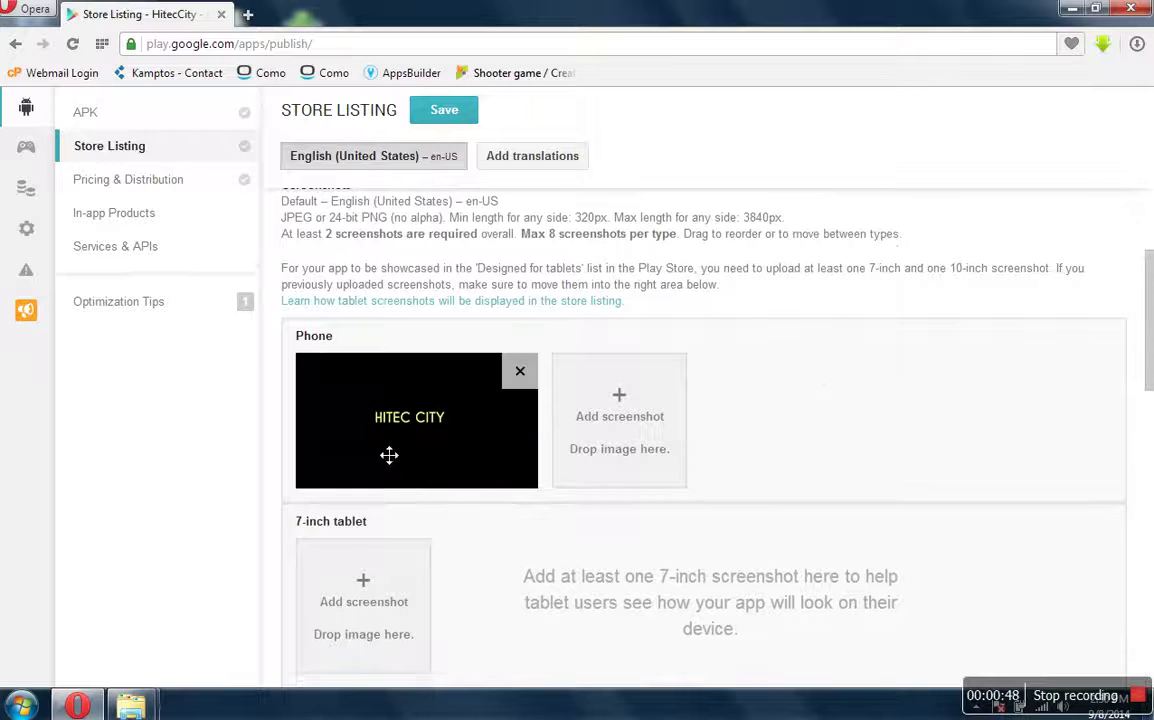
click(363, 588)
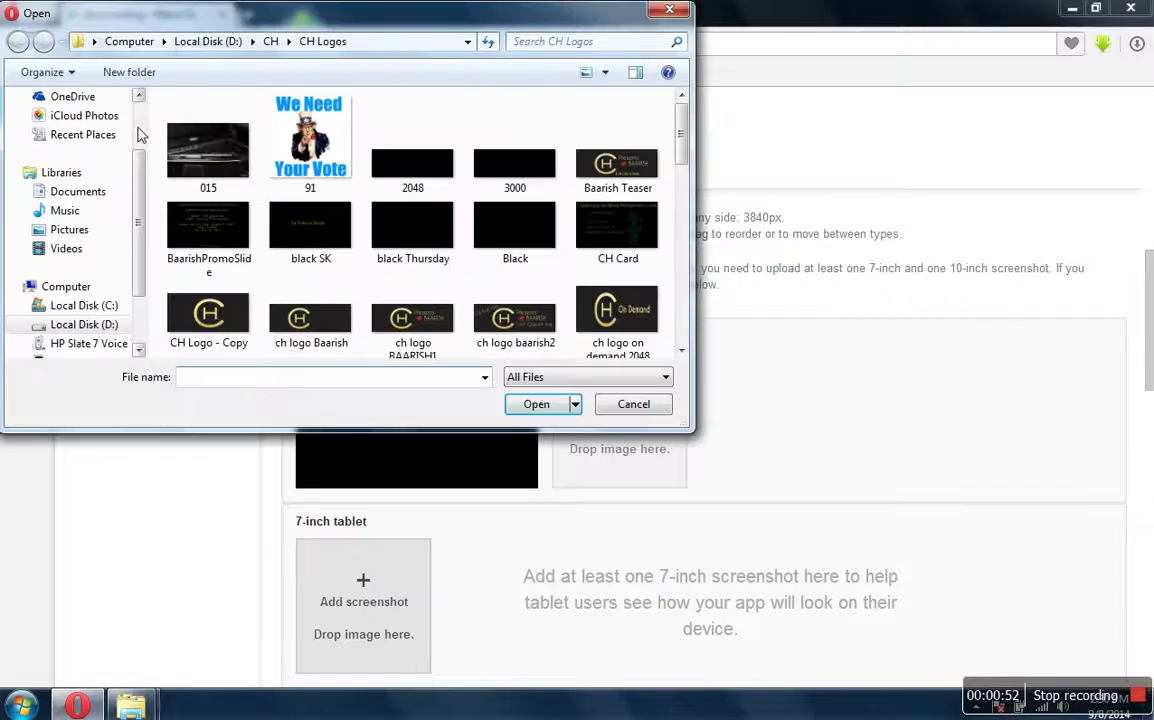
scroll(70, 150, up, 2)
click(65, 123)
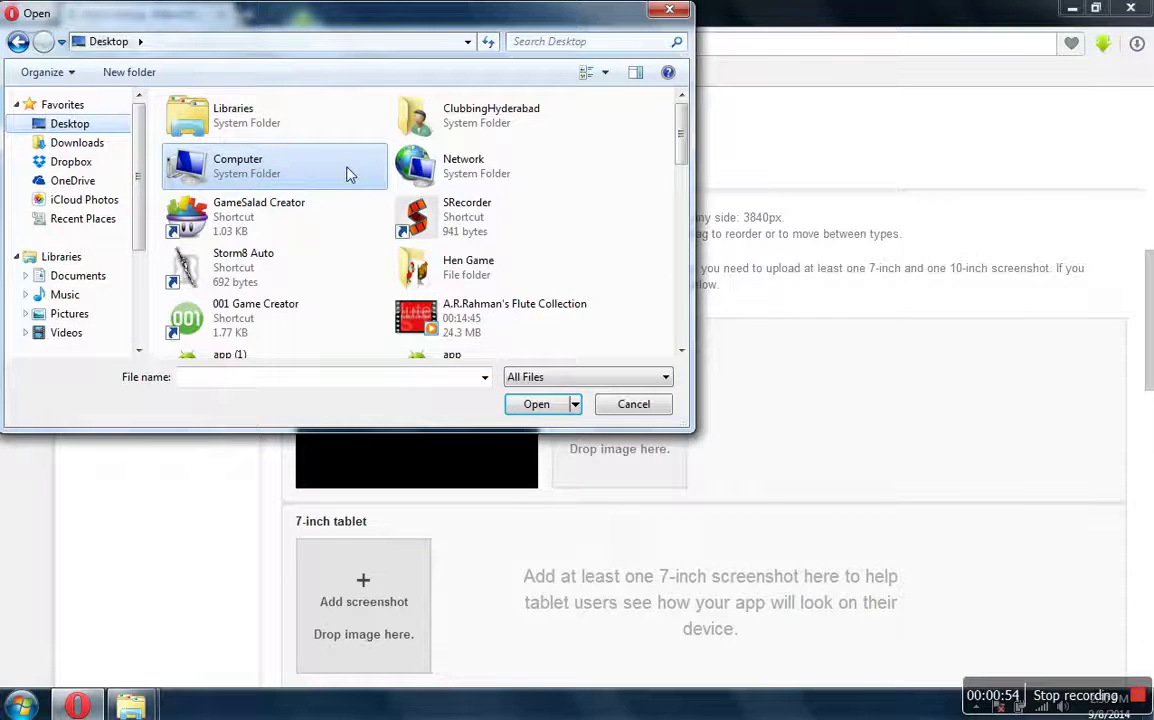
key(h)
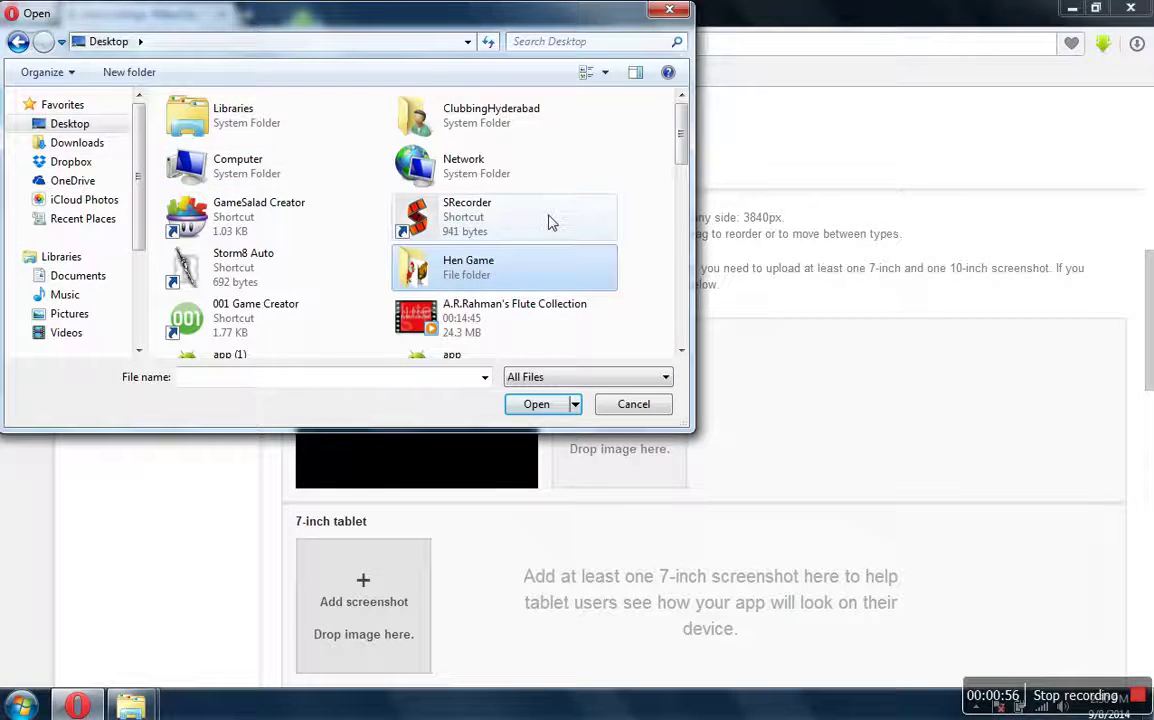
key(c)
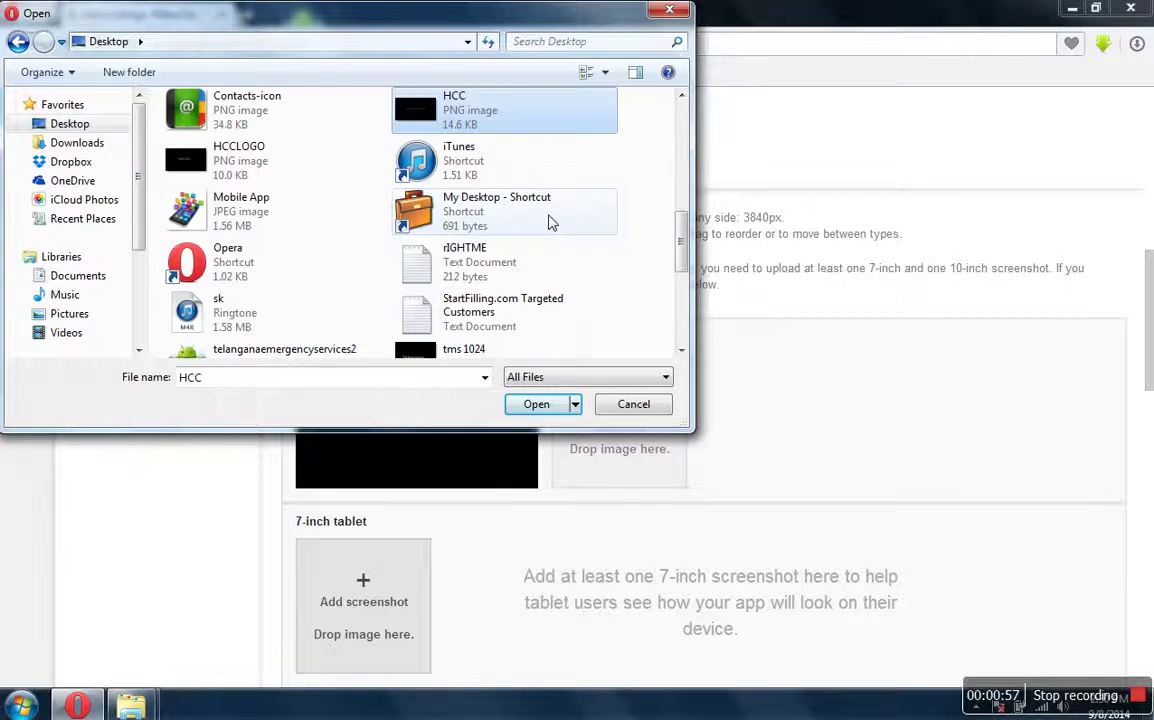
click(233, 174)
click(536, 405)
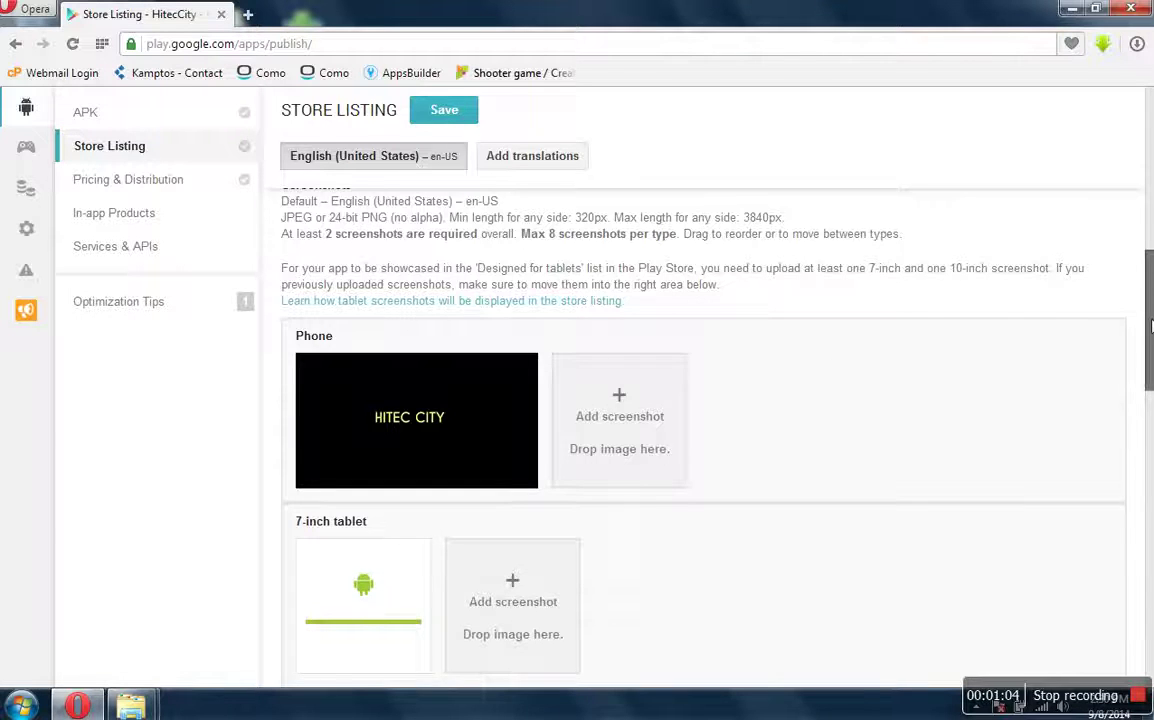
- Add the HCCLOGO image from the Desktop as the 10-inch tablet screenshot
scroll(1150, 333, down, 3)
scroll(1150, 333, down, 1)
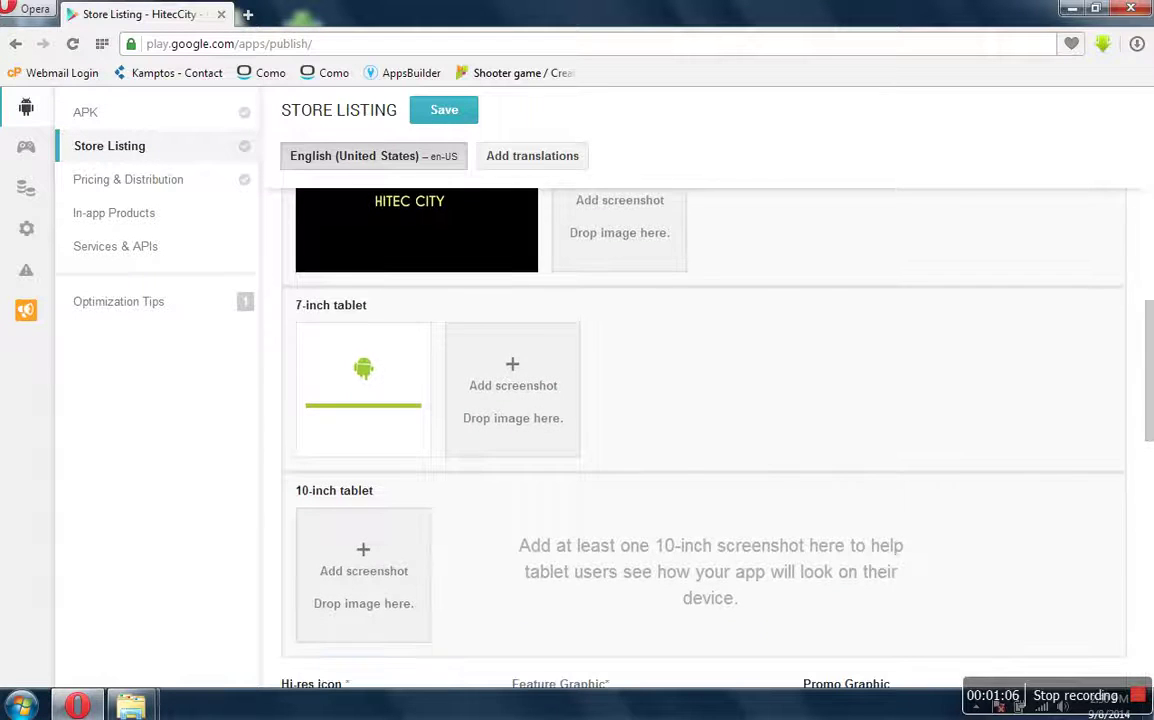
click(366, 549)
click(403, 212)
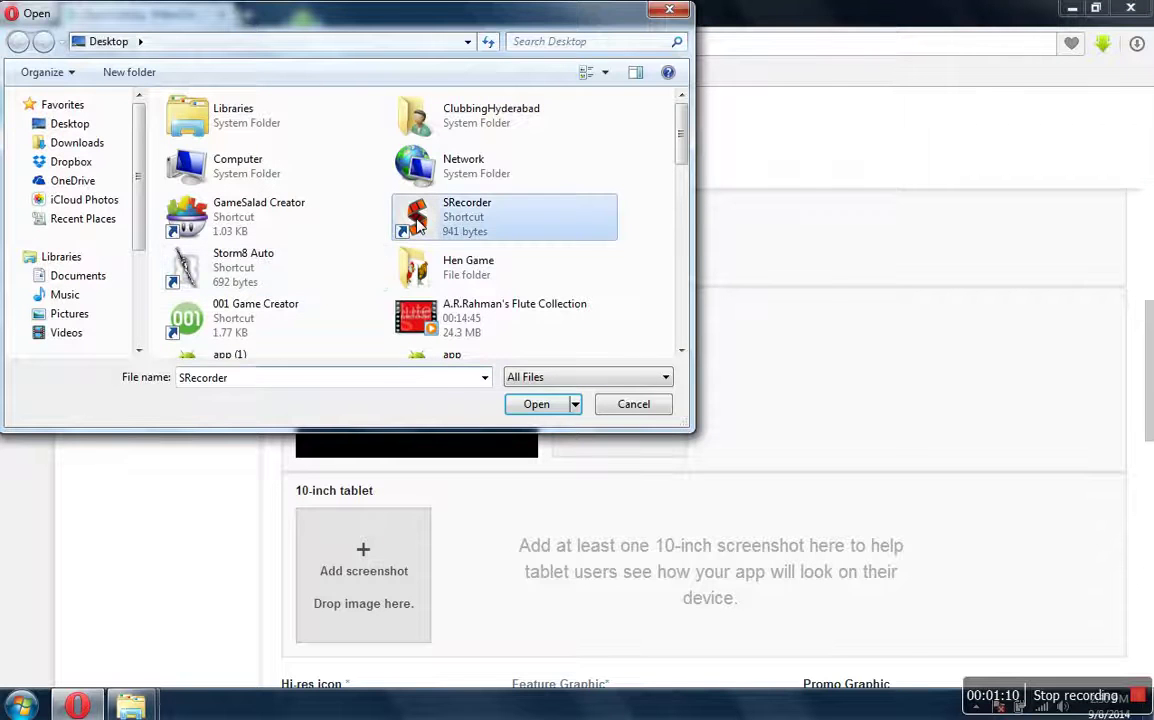
text(hcc)
double_click(262, 166)
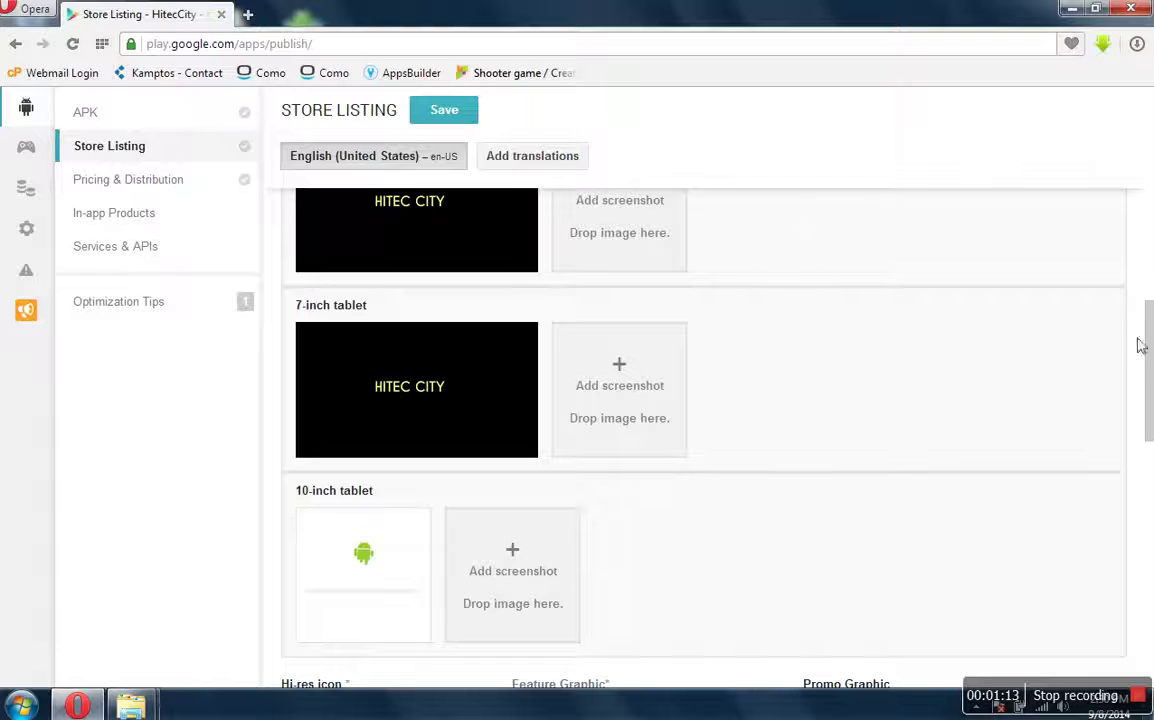
- Check the required sizes of the graphic assets and open the desktop image HCCLOGO in Paint
drag(1149, 357, 1146, 435)
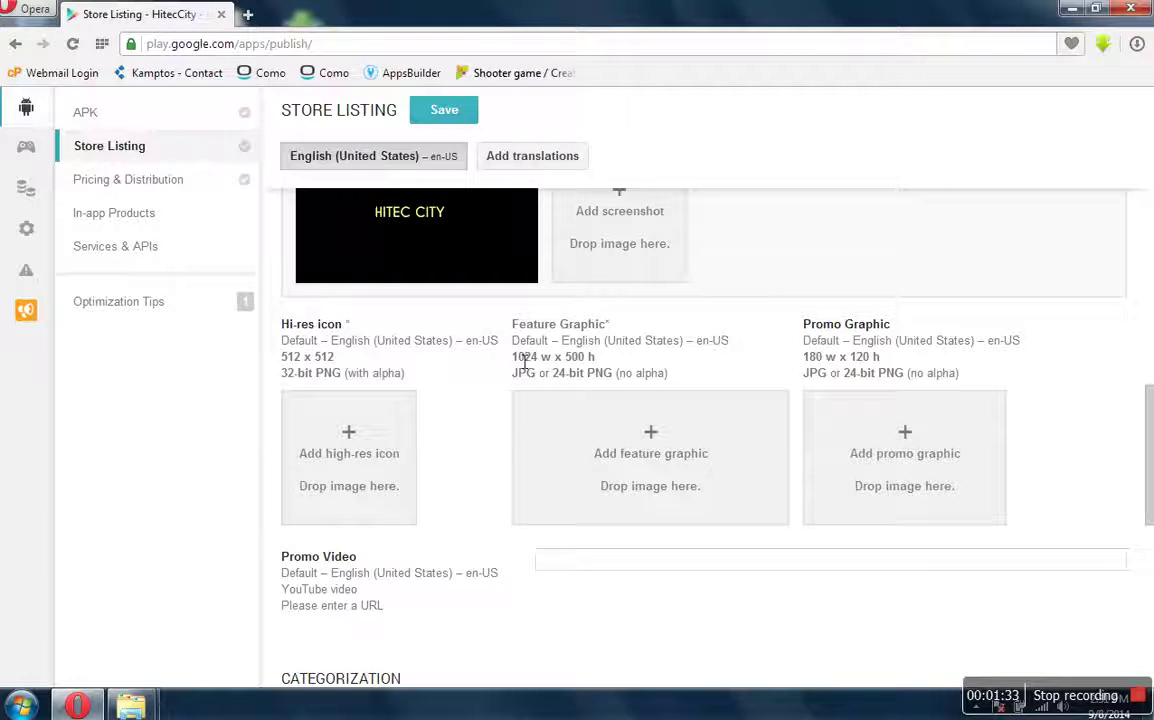
drag(538, 362, 604, 363)
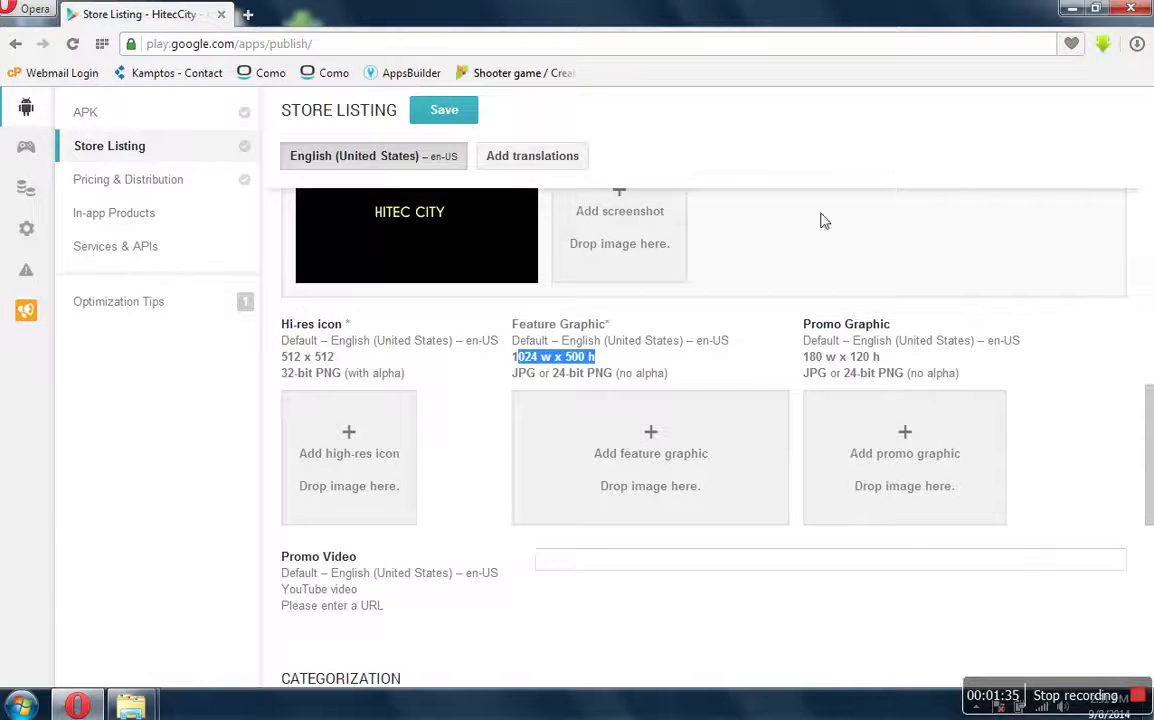
click(1071, 8)
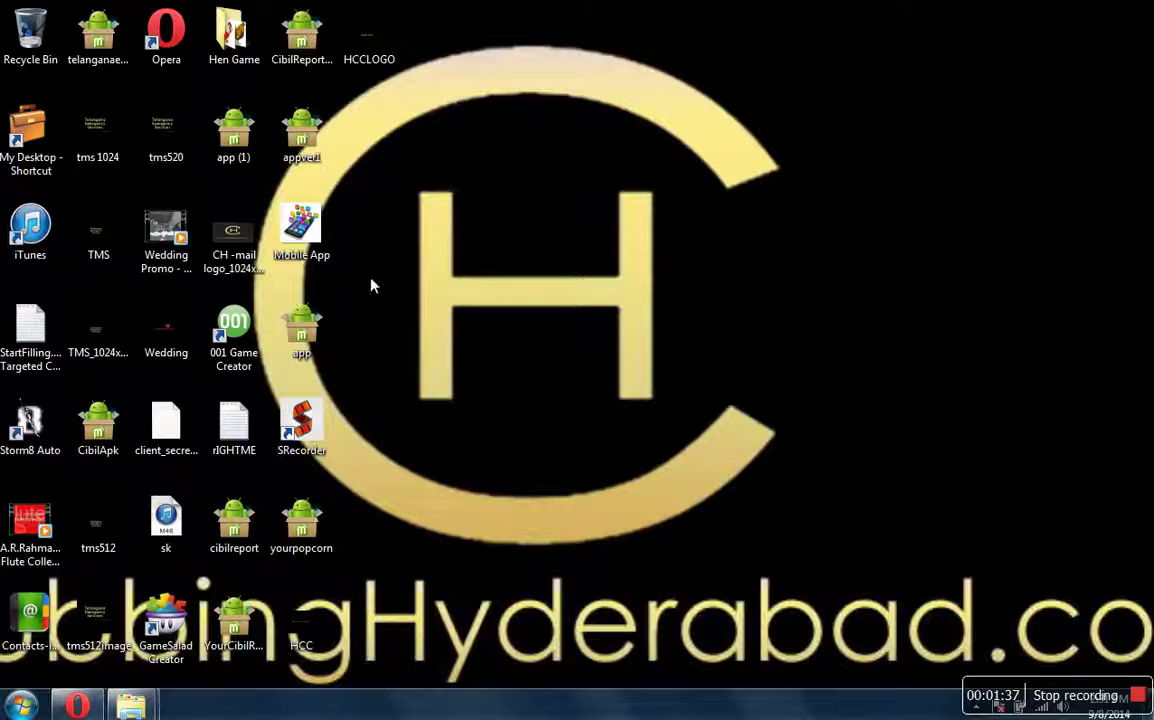
double_click(372, 58)
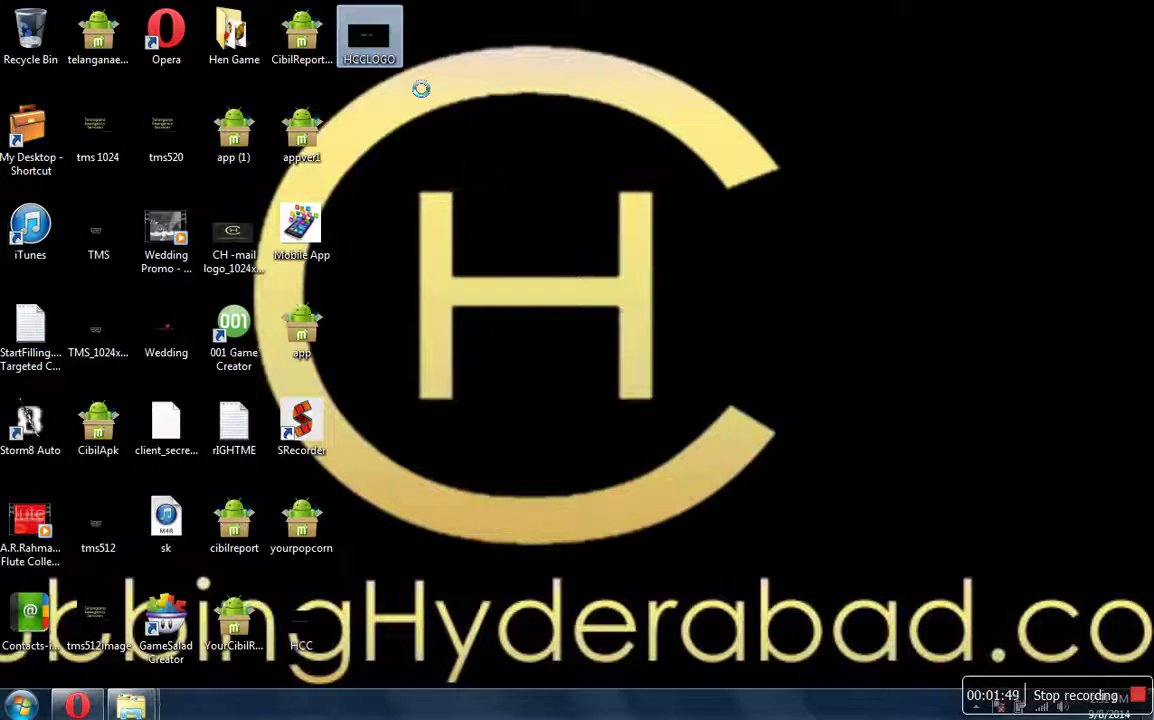
key(shift+F10)
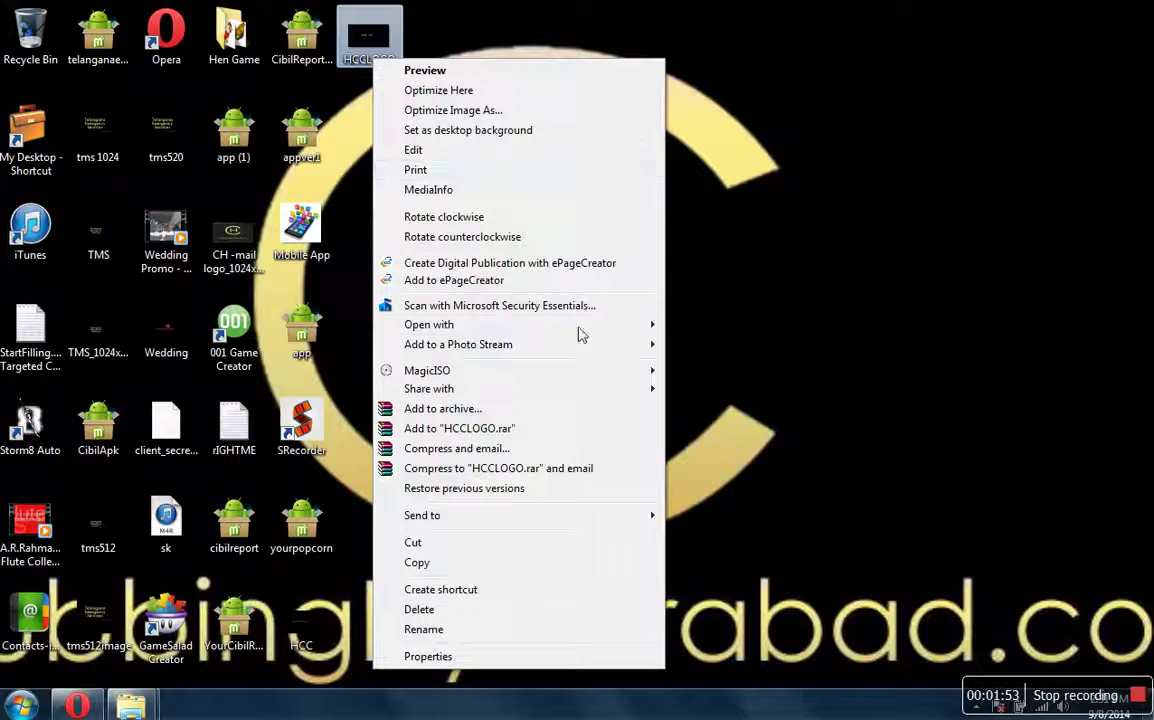
mouse_move(598, 326)
click(704, 384)
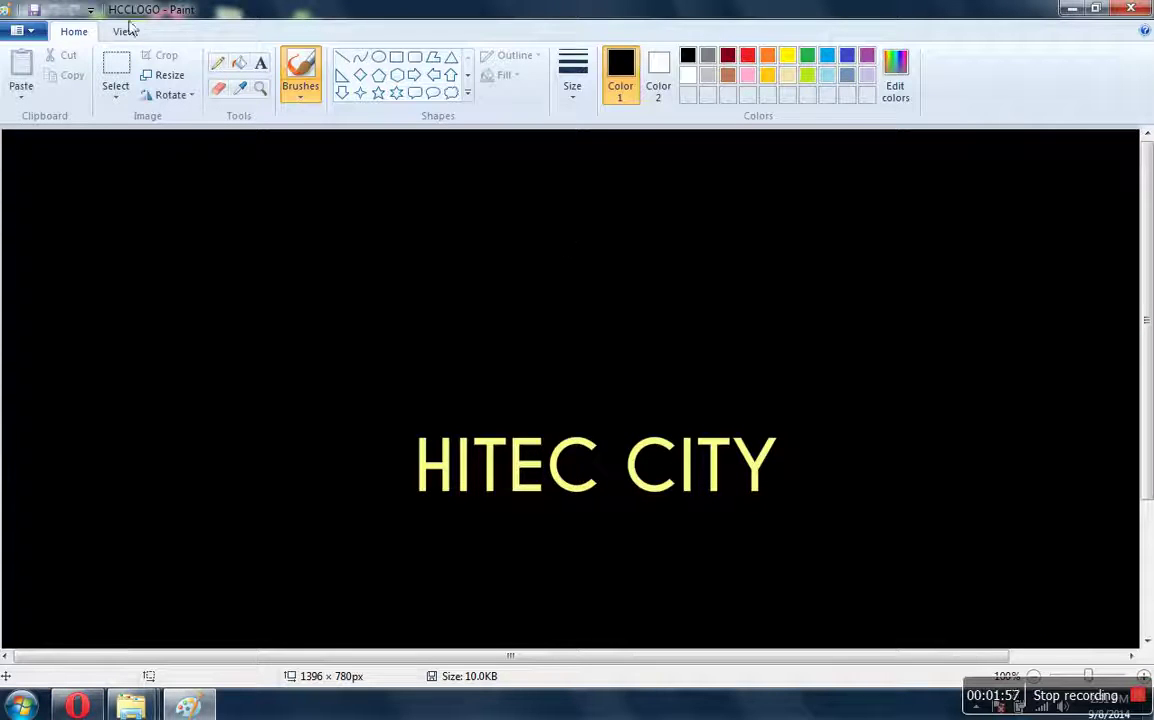
- Resize the image to 512 × 512 pixels without maintaining the aspect ratio
click(170, 77)
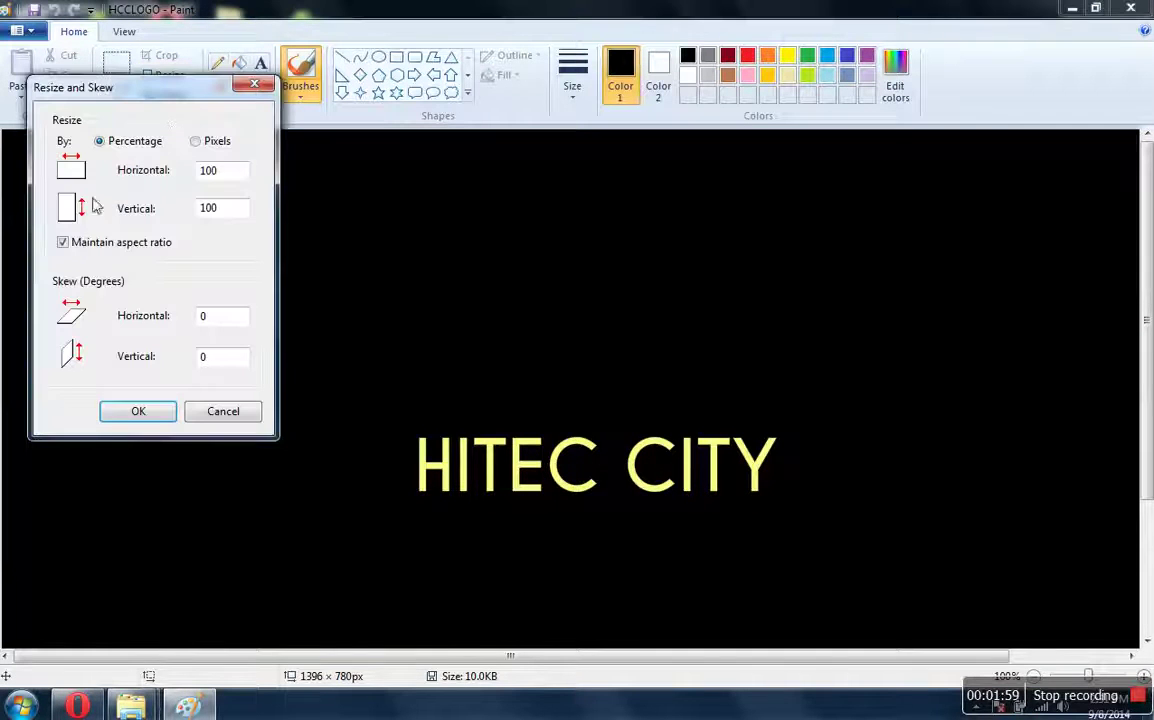
click(64, 241)
double_click(230, 179)
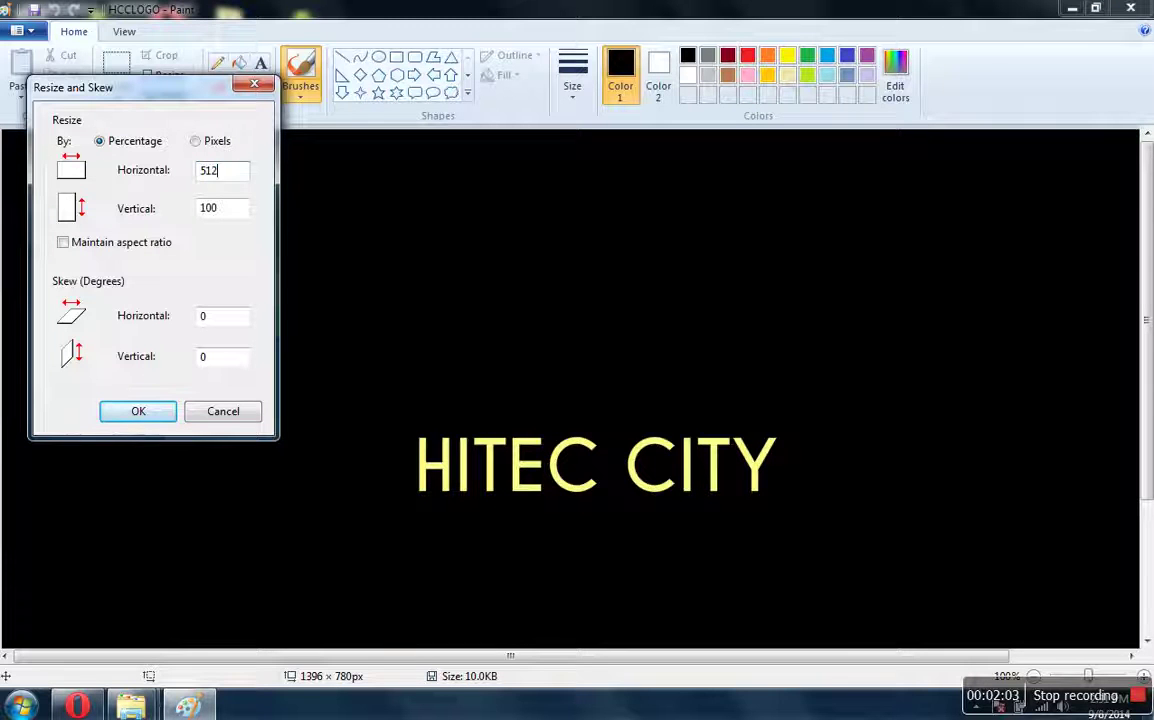
double_click(237, 224)
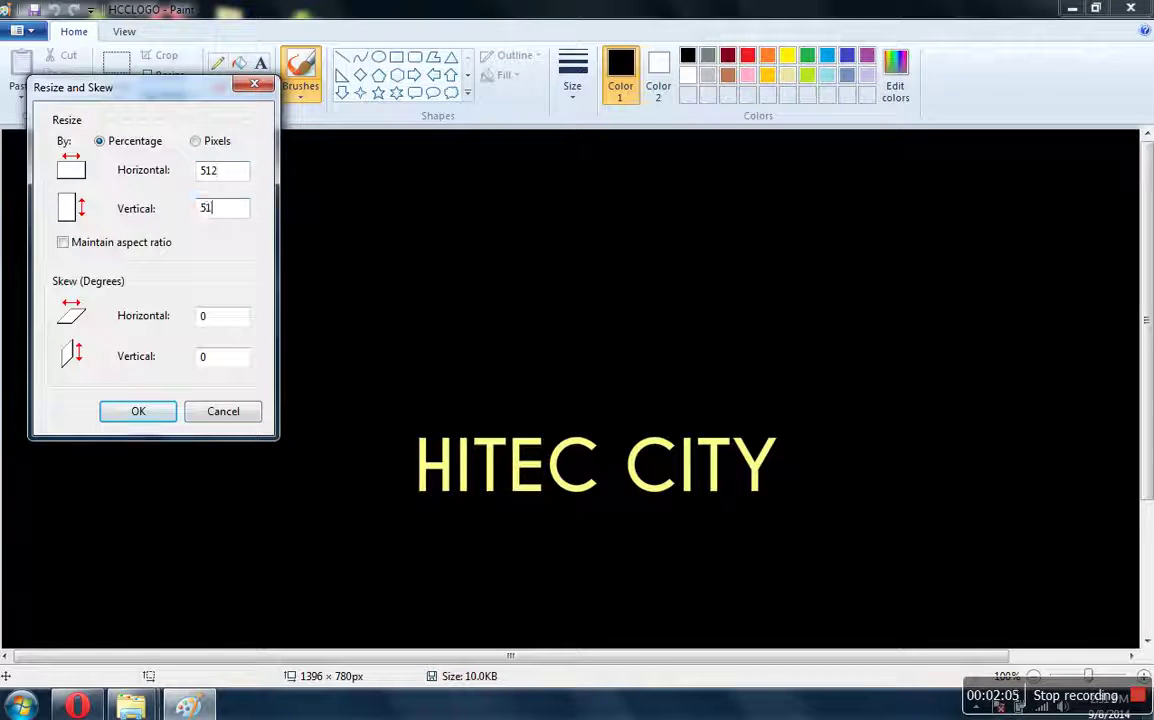
click(196, 142)
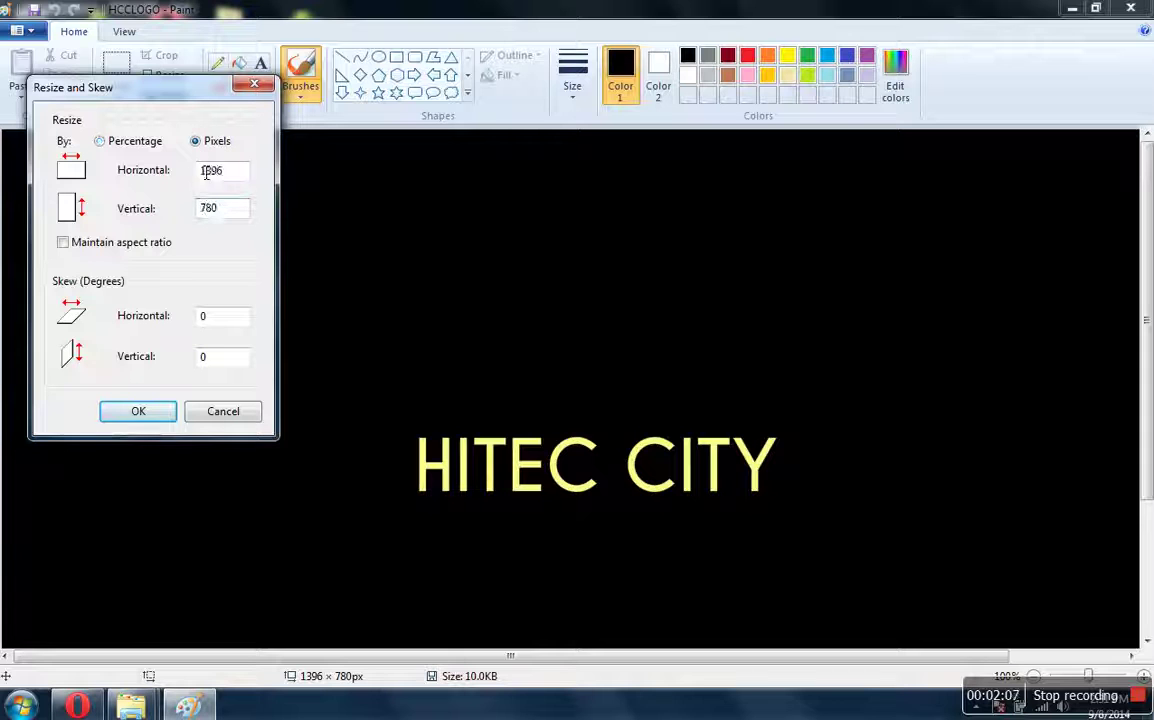
double_click(243, 175)
text(512)
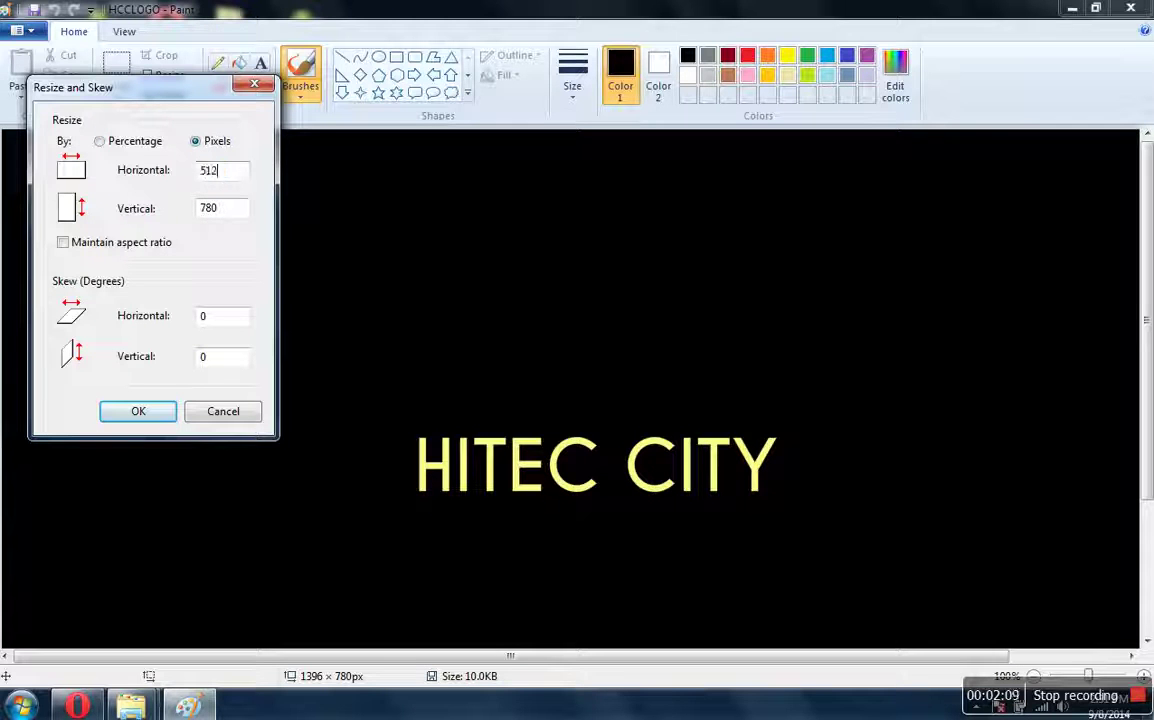
double_click(247, 215)
text(512)
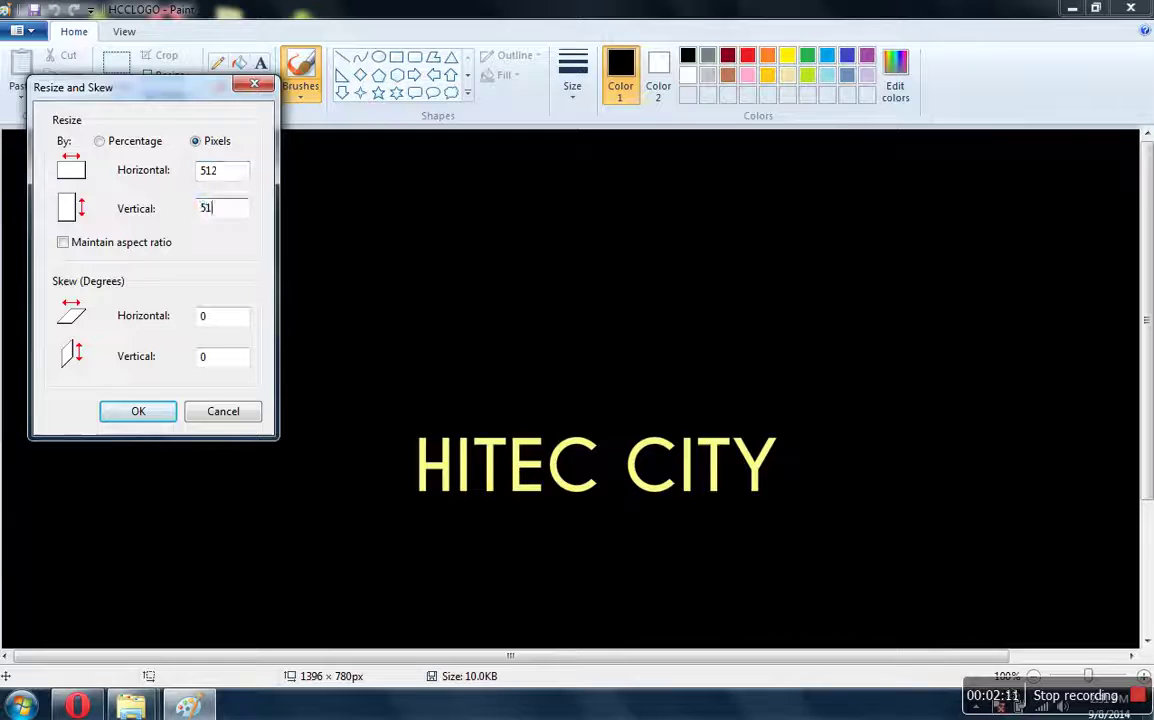
click(144, 411)
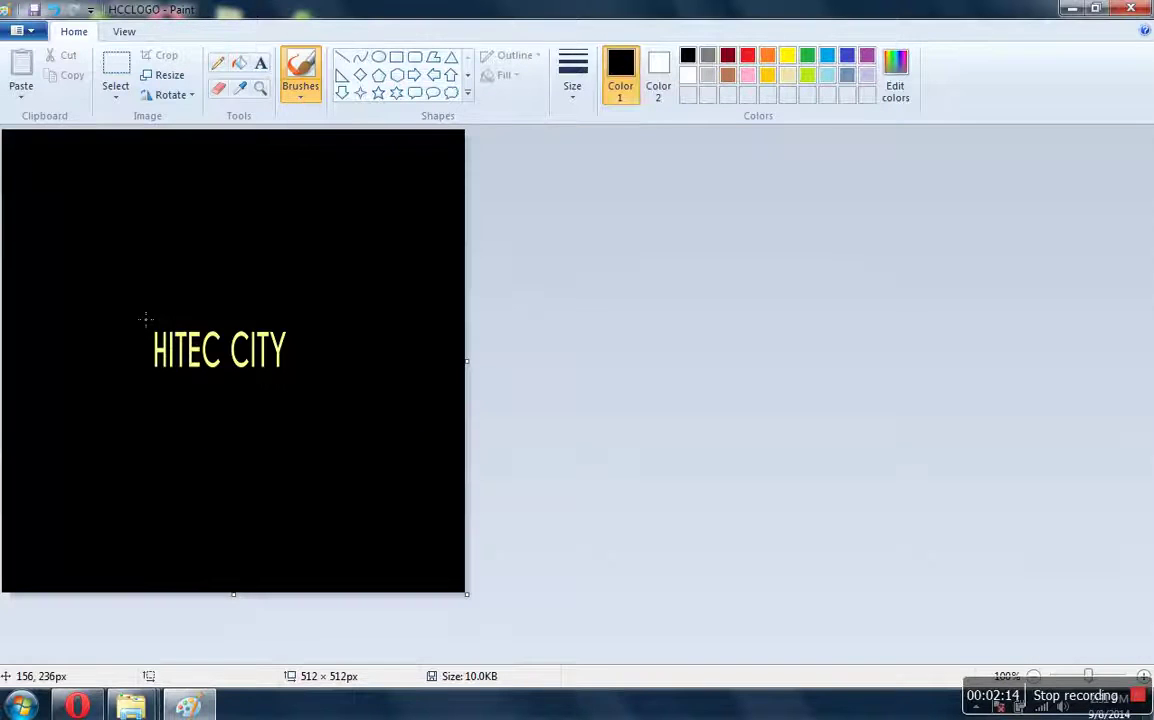
- Save the resized image to the Desktop as a PNG named HCCLOGO512, accepting the loss of transparency
click(29, 33)
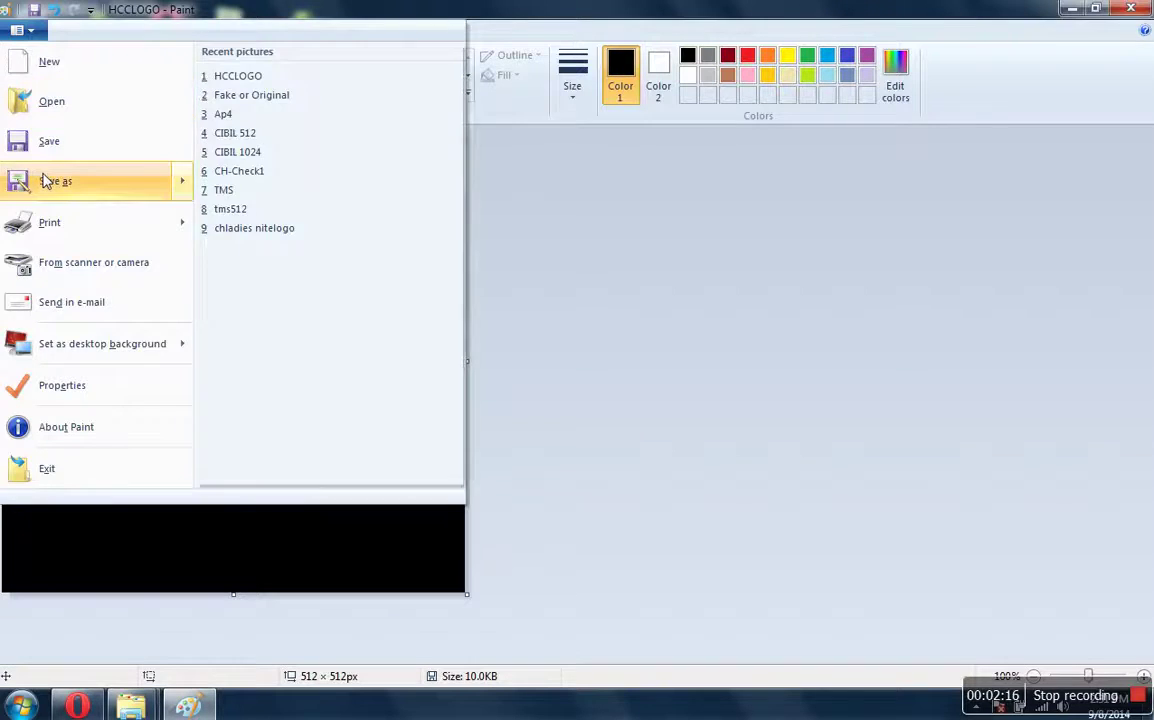
click(224, 197)
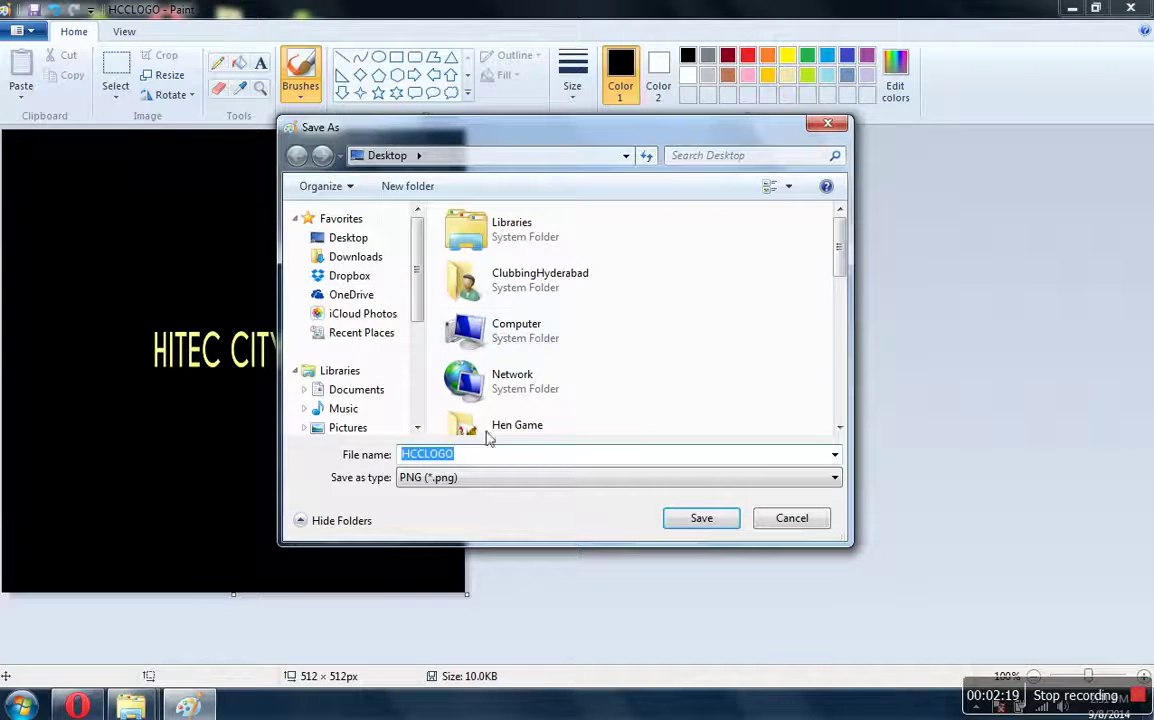
click(489, 463)
text(512)
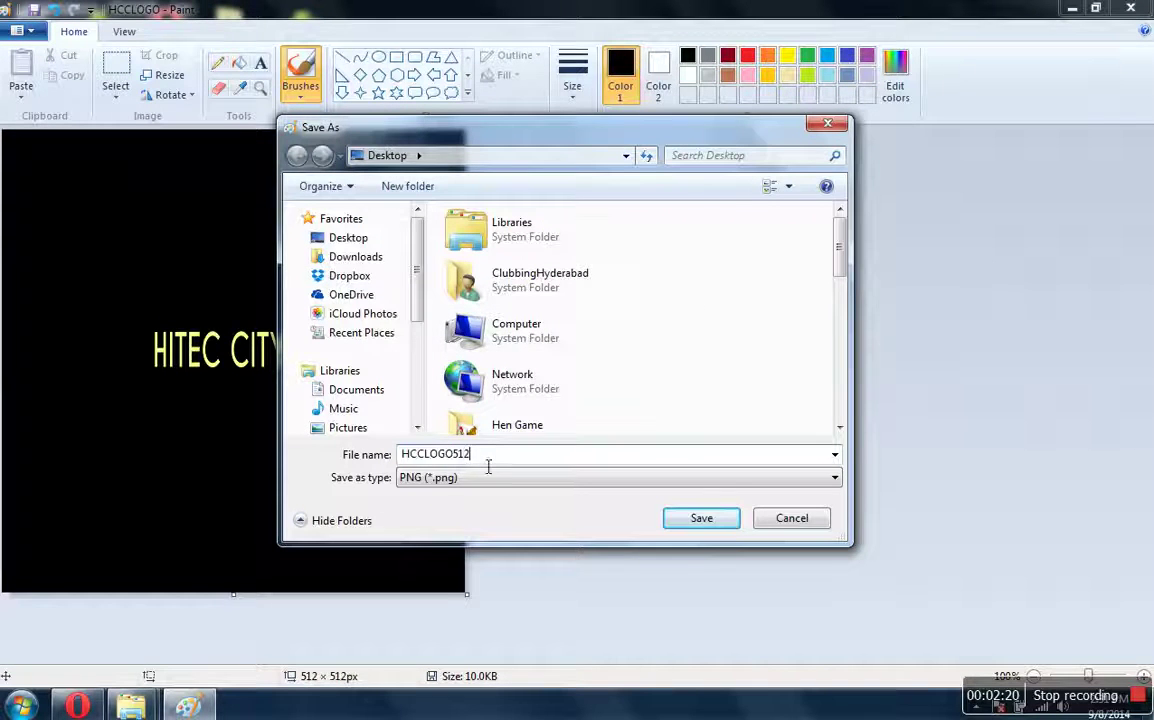
click(695, 518)
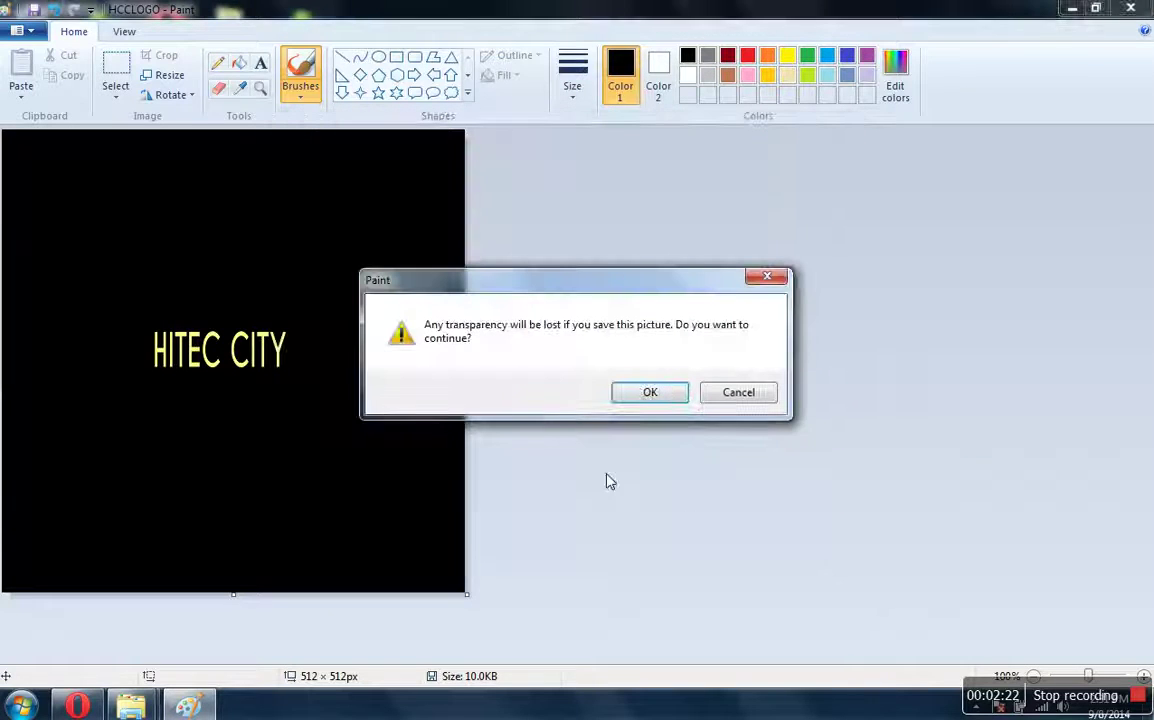
click(638, 396)
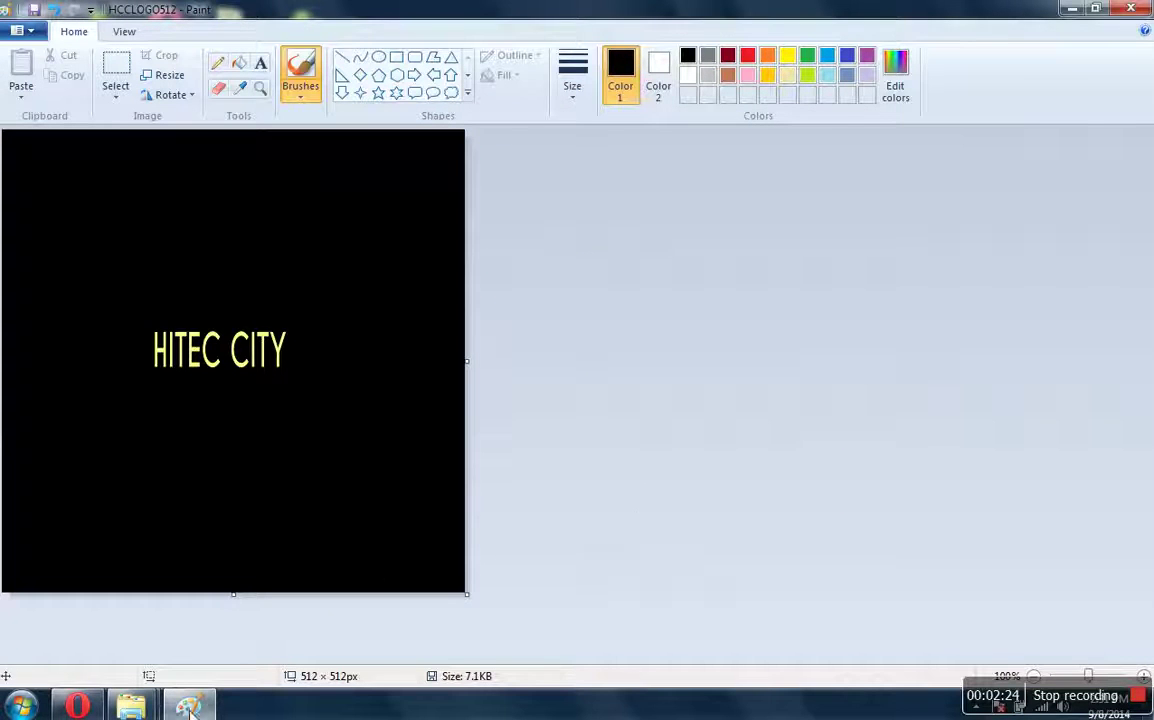
- Return to the store listing in Opera and upload HCCLOGO512 from the Desktop as the hi-res icon
click(90, 706)
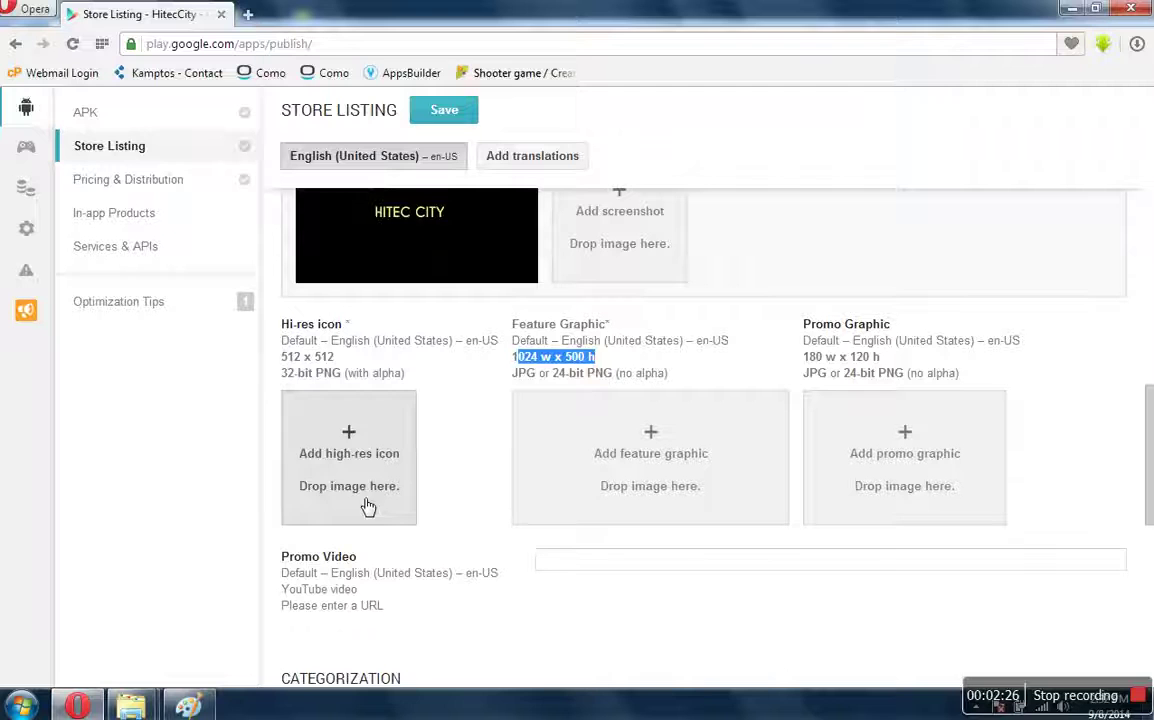
click(348, 440)
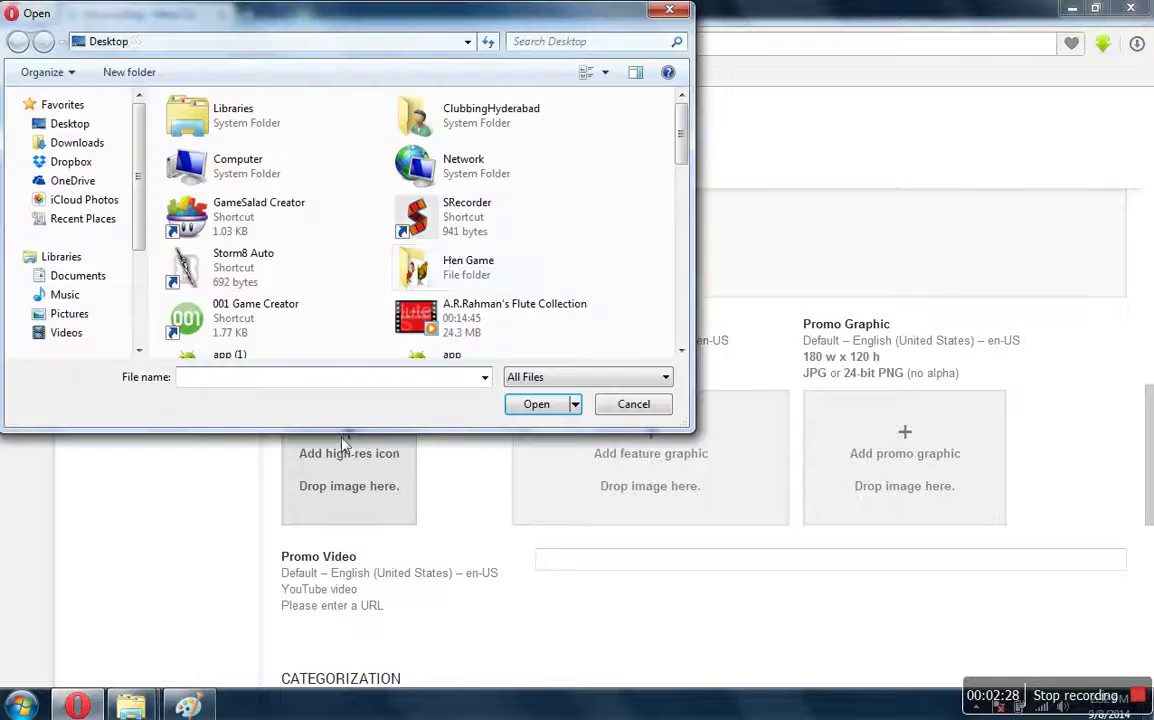
click(440, 230)
text(hcc)
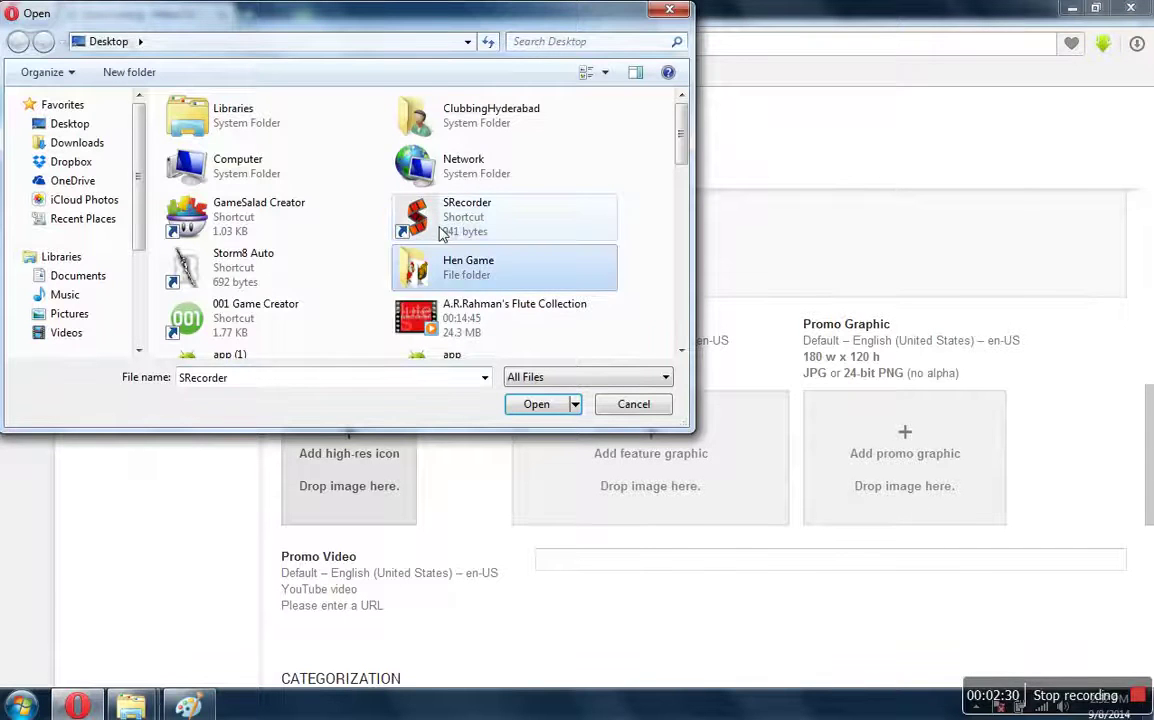
click(452, 183)
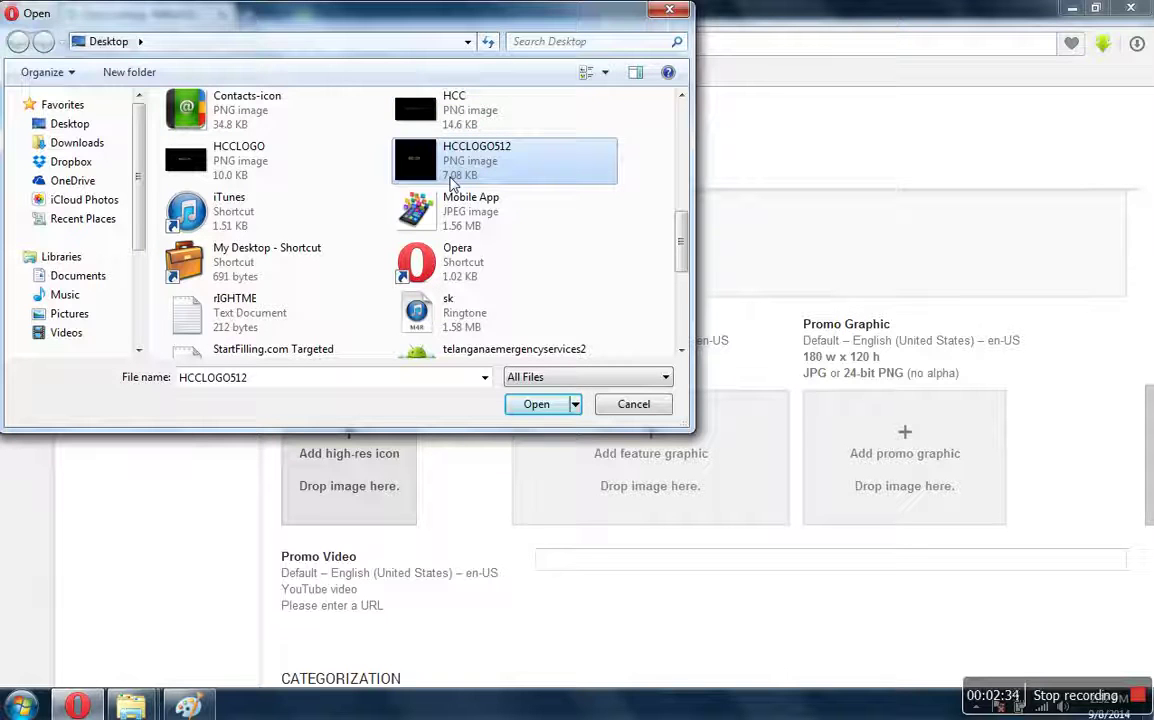
double_click(452, 183)
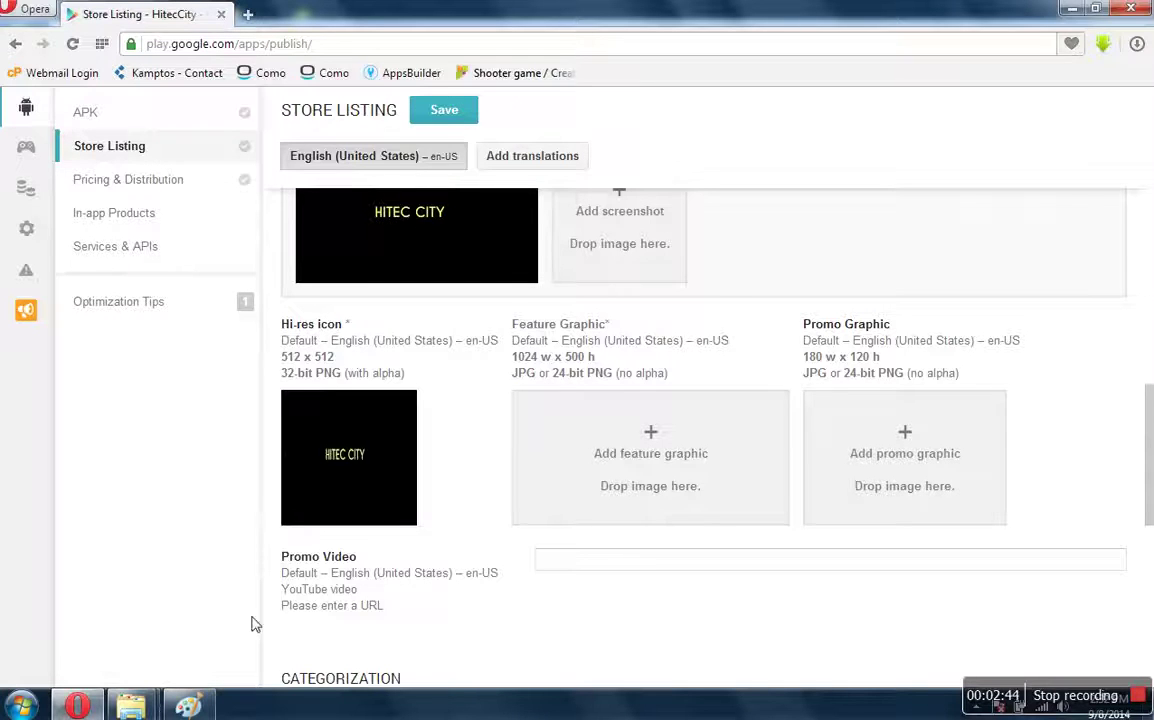
- Switch to Paint and resize the logo image to 1024 × 500 pixels without maintaining the aspect ratio
click(188, 706)
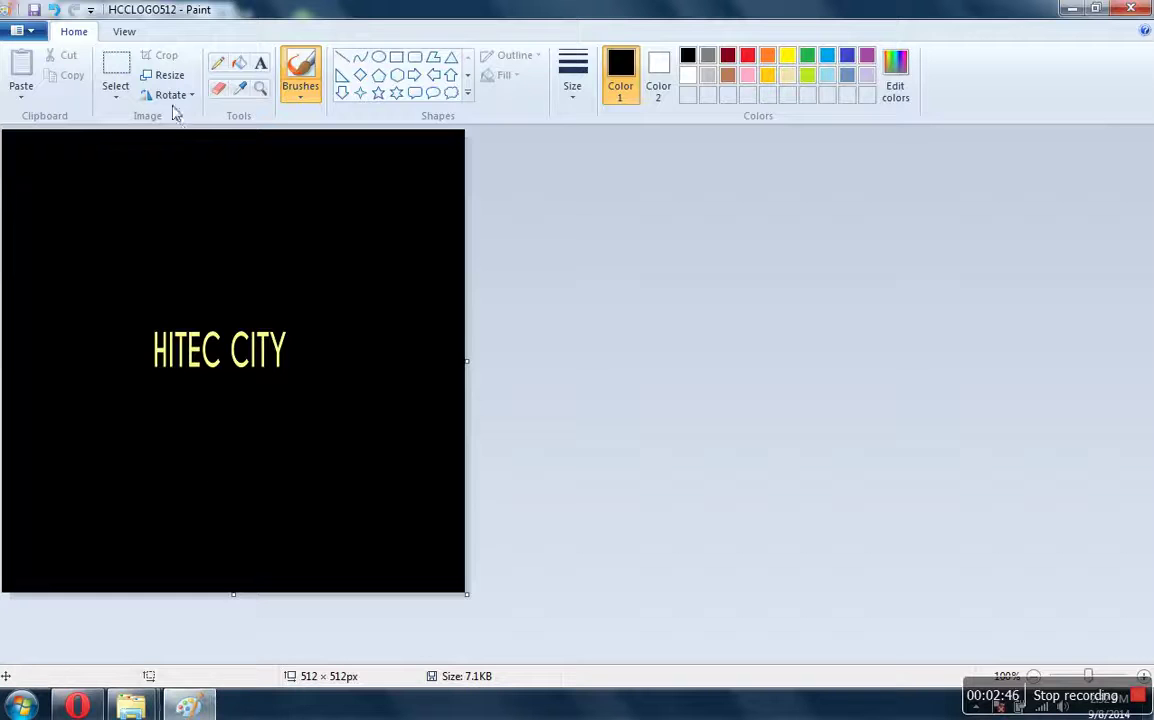
click(163, 75)
click(196, 142)
click(75, 246)
text(1024)
key(Tab)
text(500)
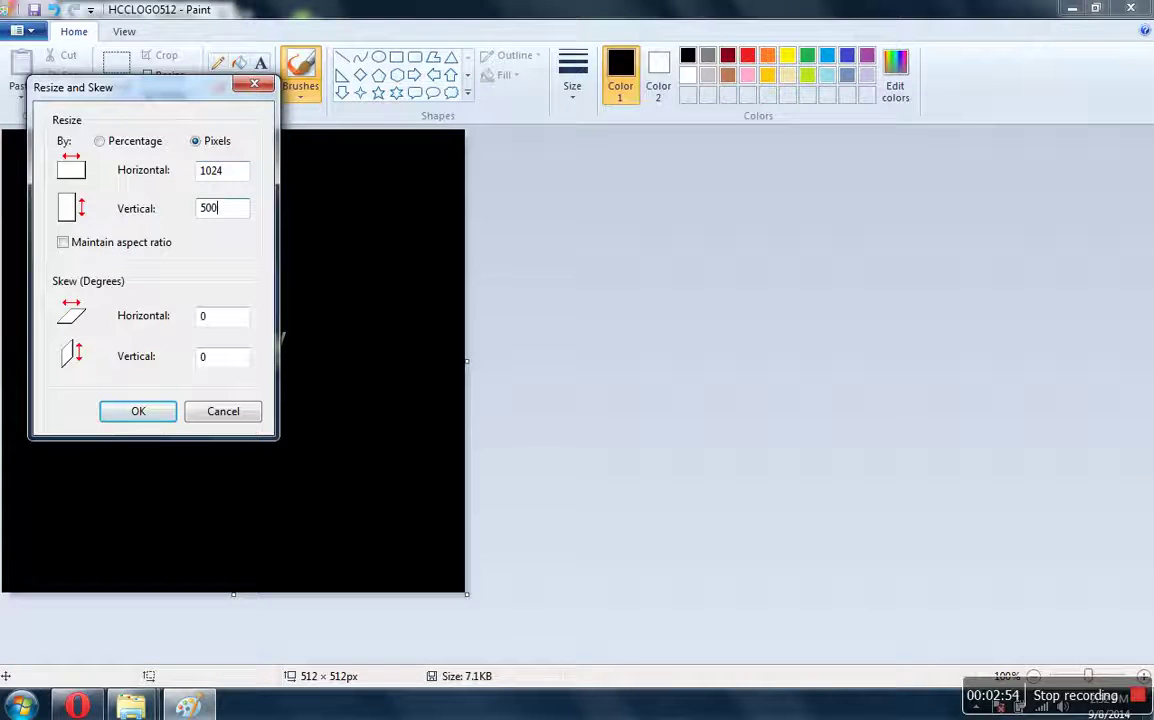
click(121, 411)
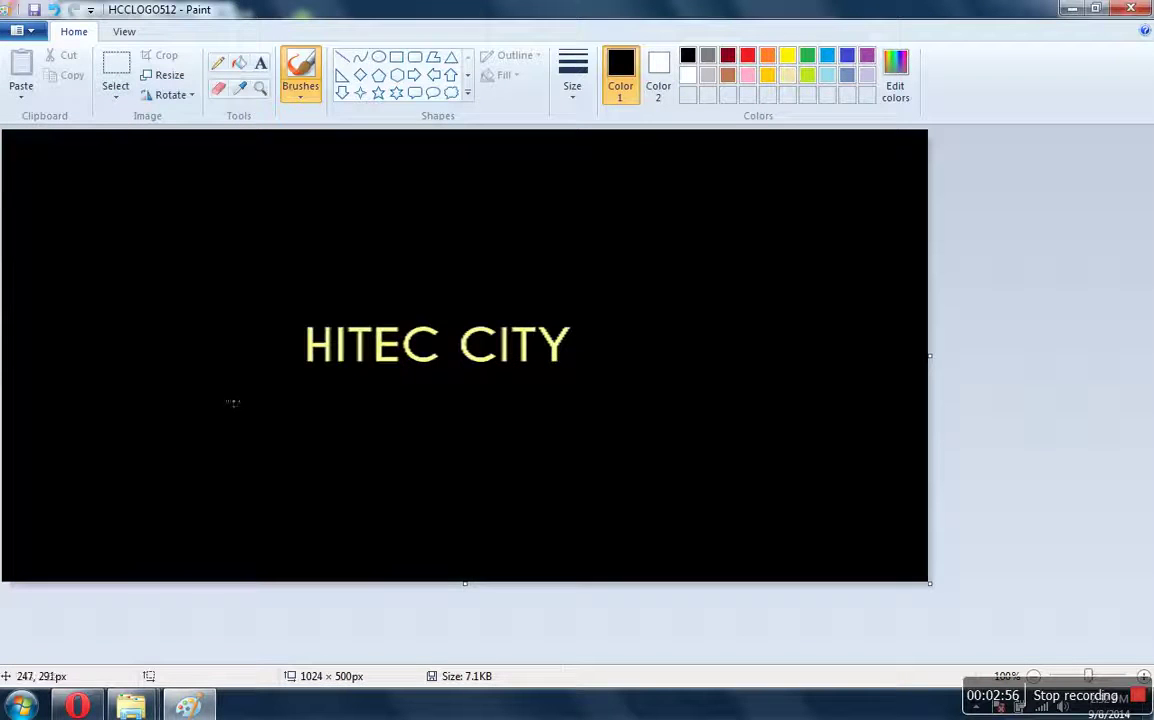
- Save the resized image to the Desktop as a separate PNG named HCCLOGO1024
click(24, 31)
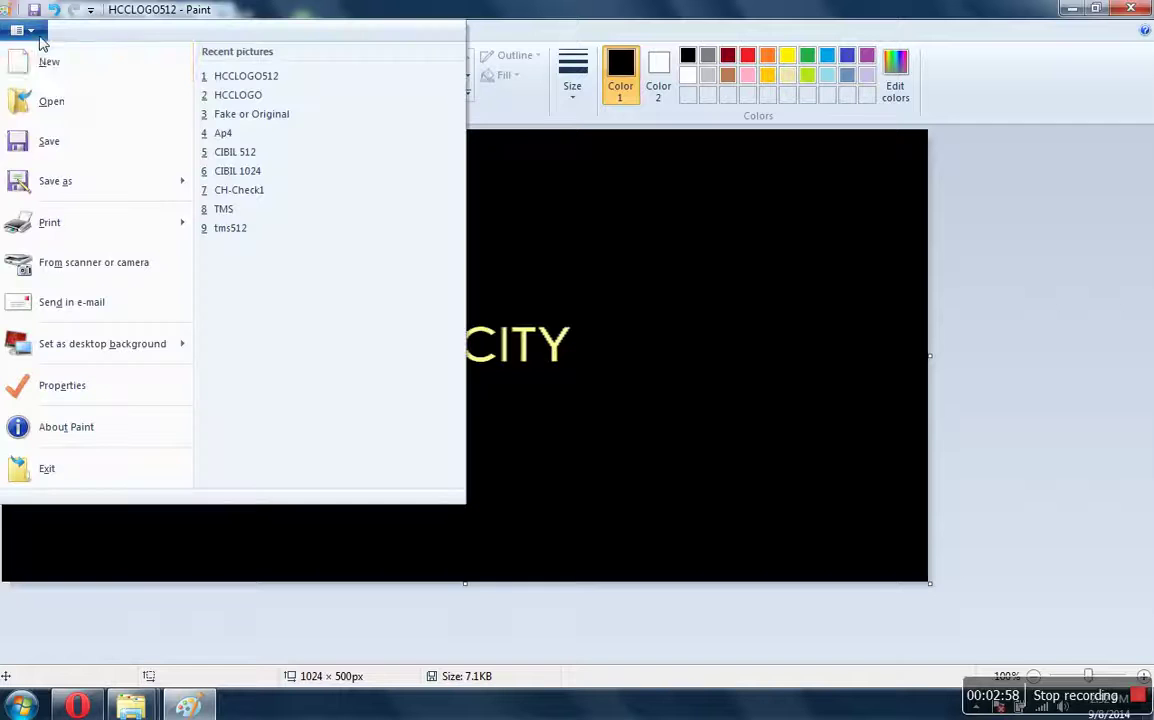
click(70, 180)
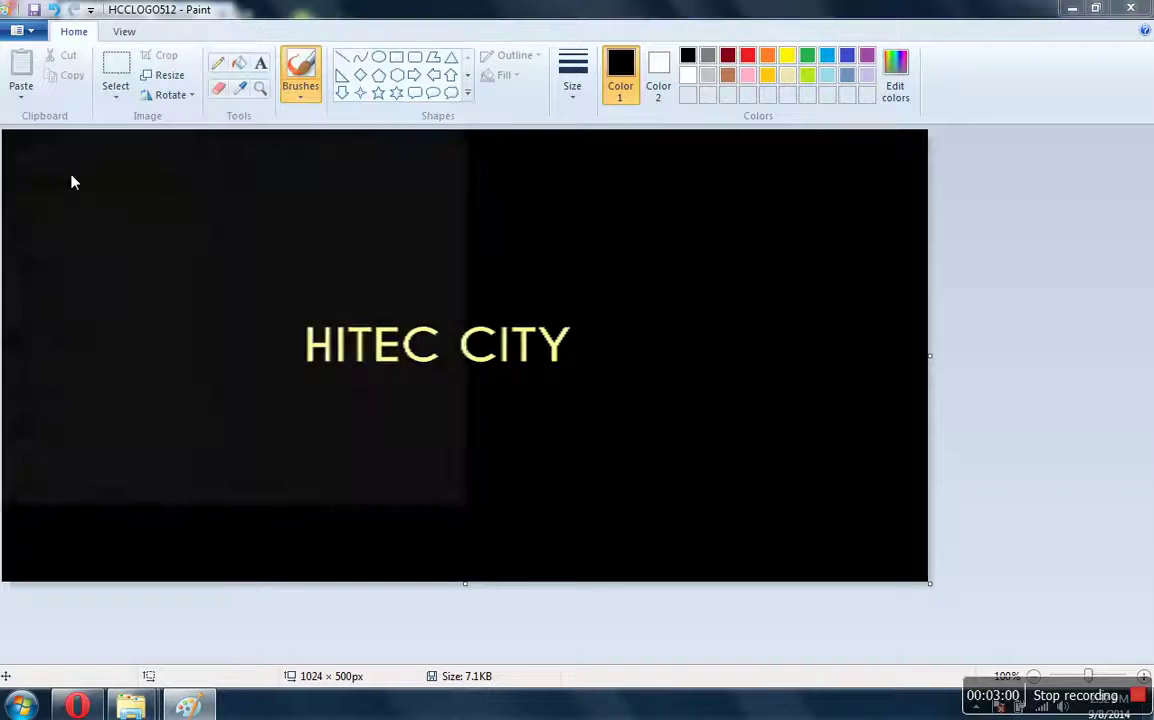
click(494, 457)
key(BackSpace)
key(BackSpace)
key(BackSpace)
text(1024)
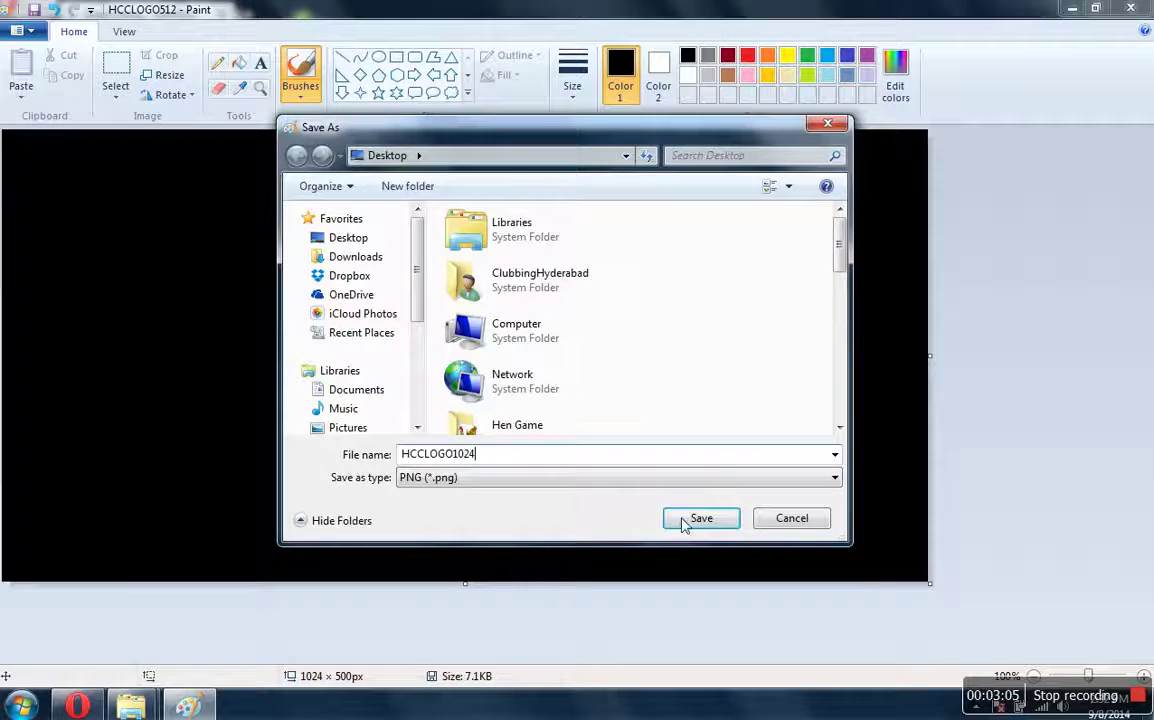
click(688, 520)
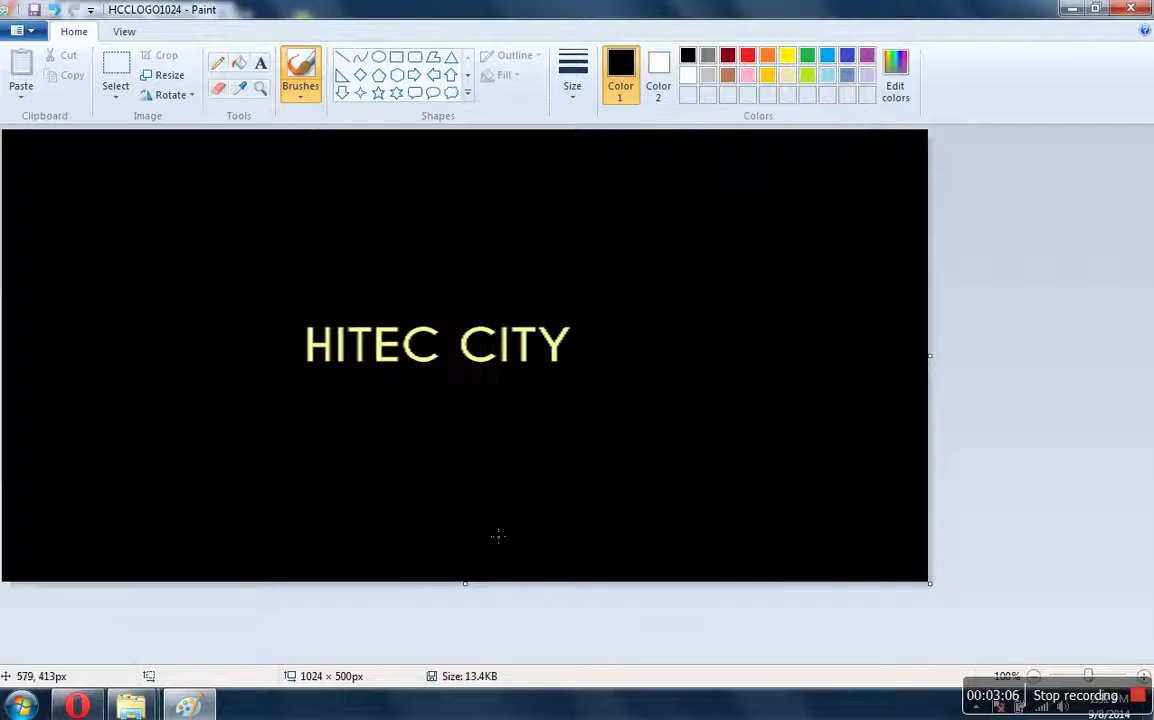
- Return to the store listing in Opera and upload HCCLOGO1024 from the Desktop as the feature graphic
click(77, 706)
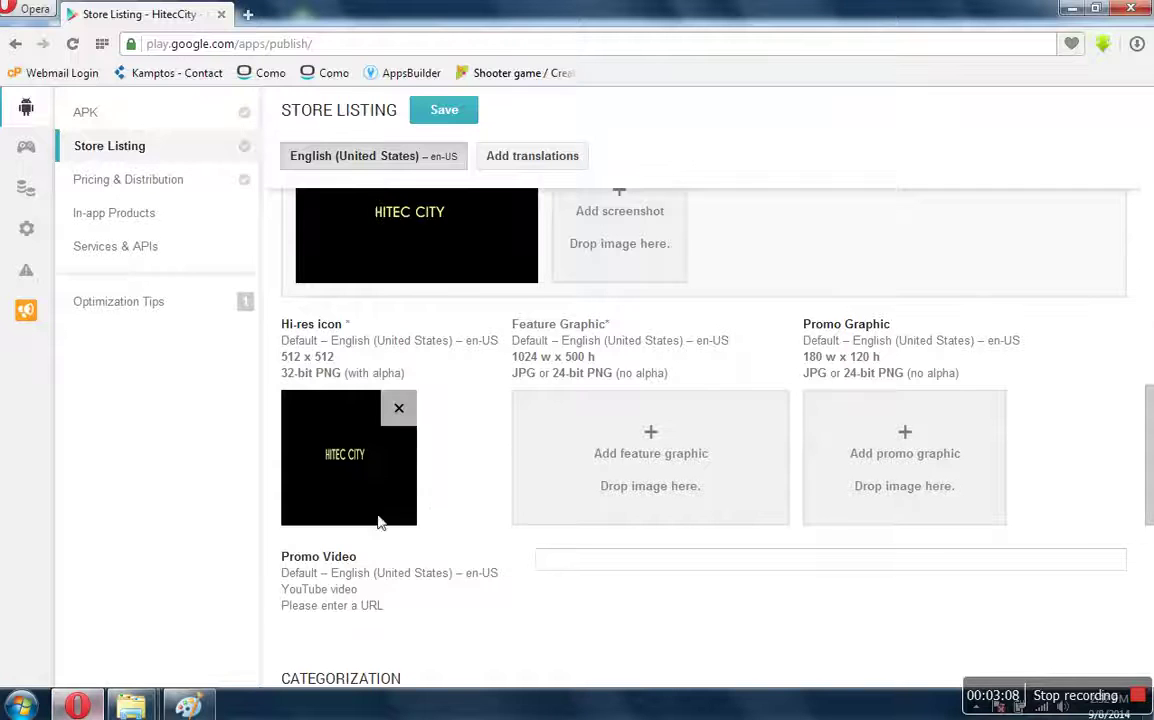
click(647, 452)
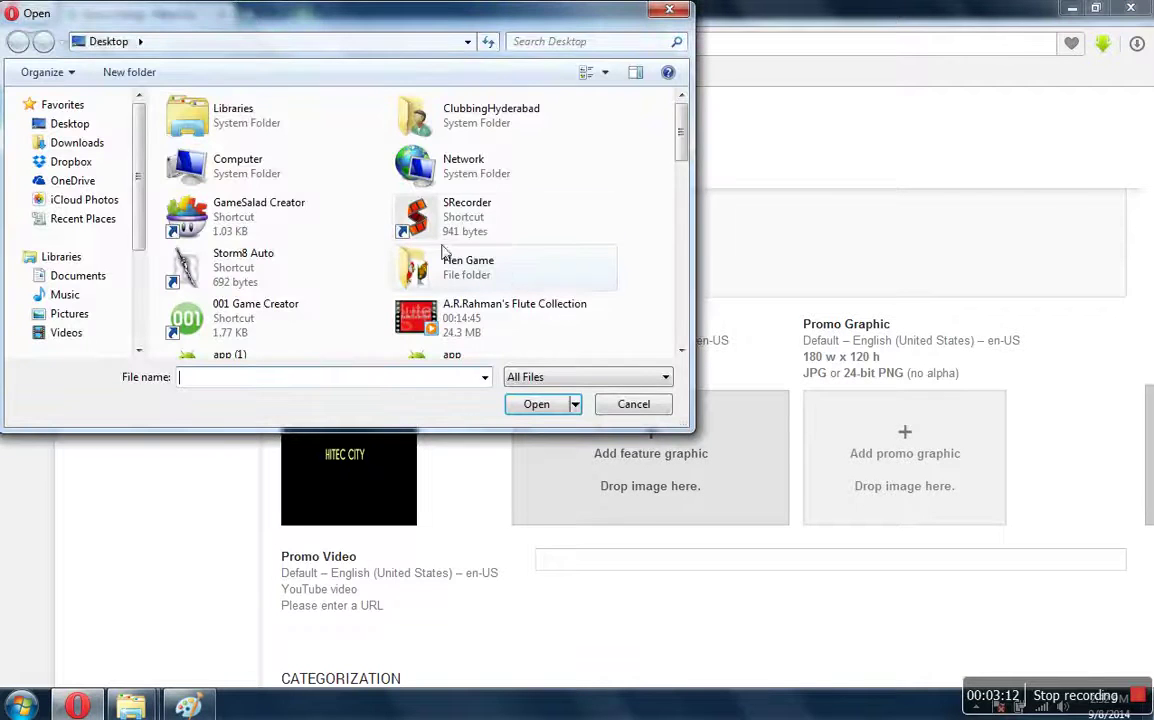
click(475, 225)
text(hcc)
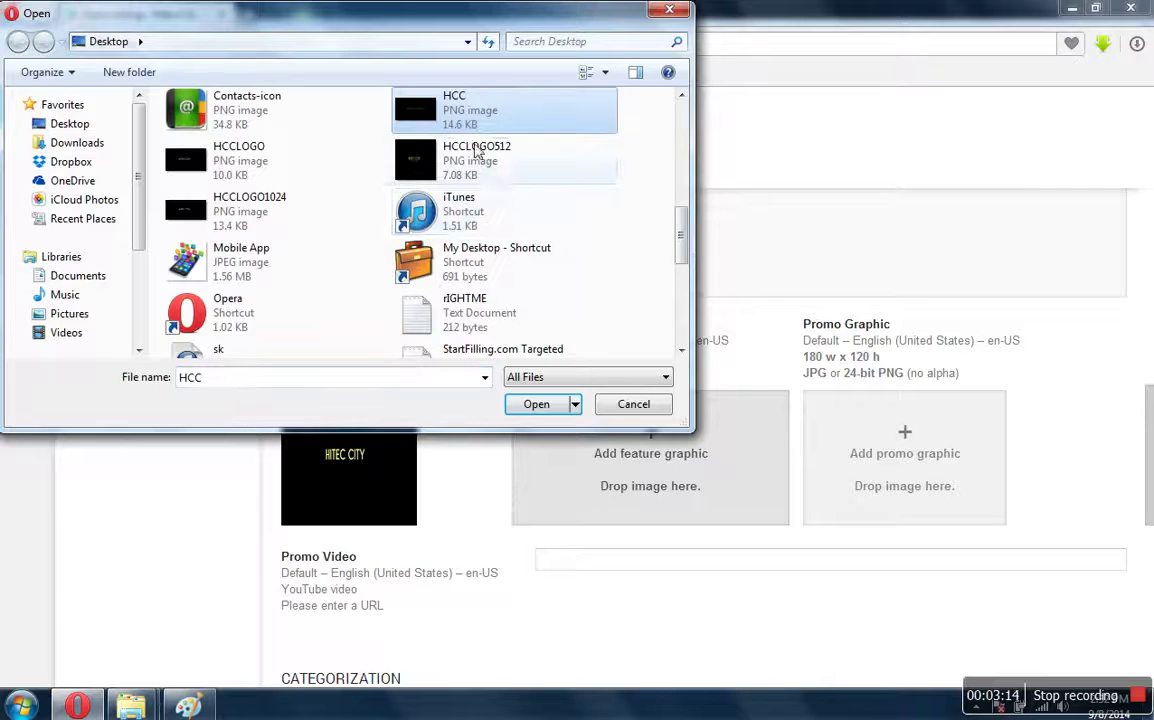
click(265, 214)
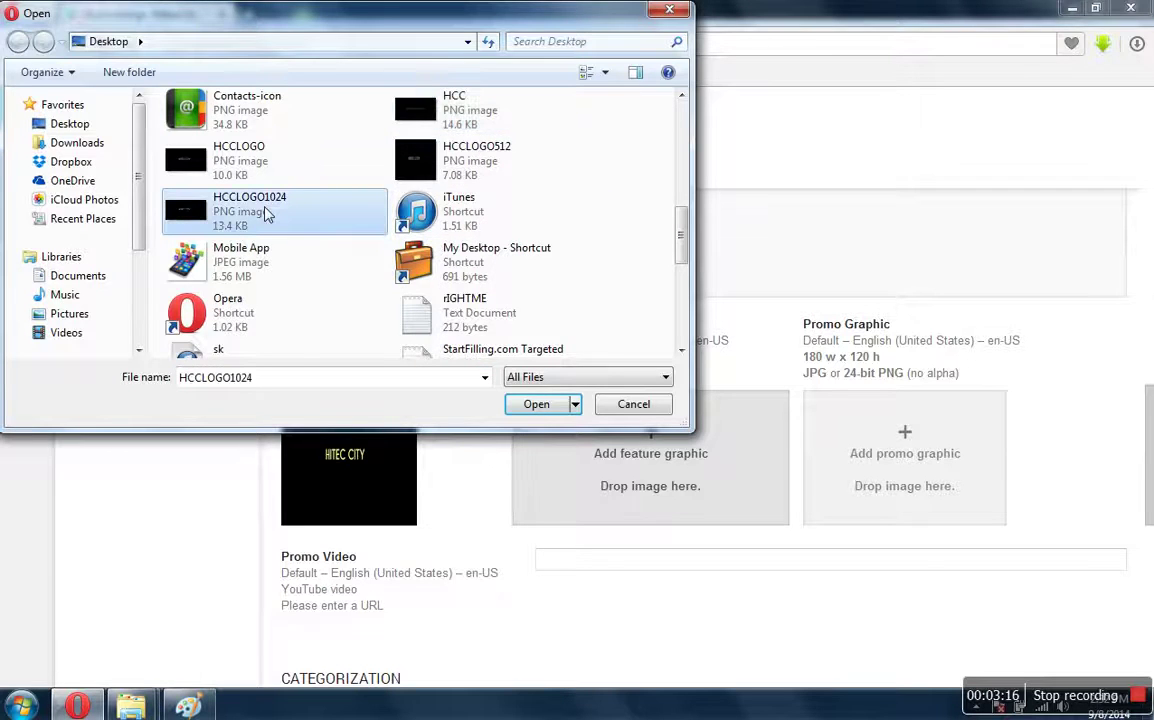
double_click(265, 214)
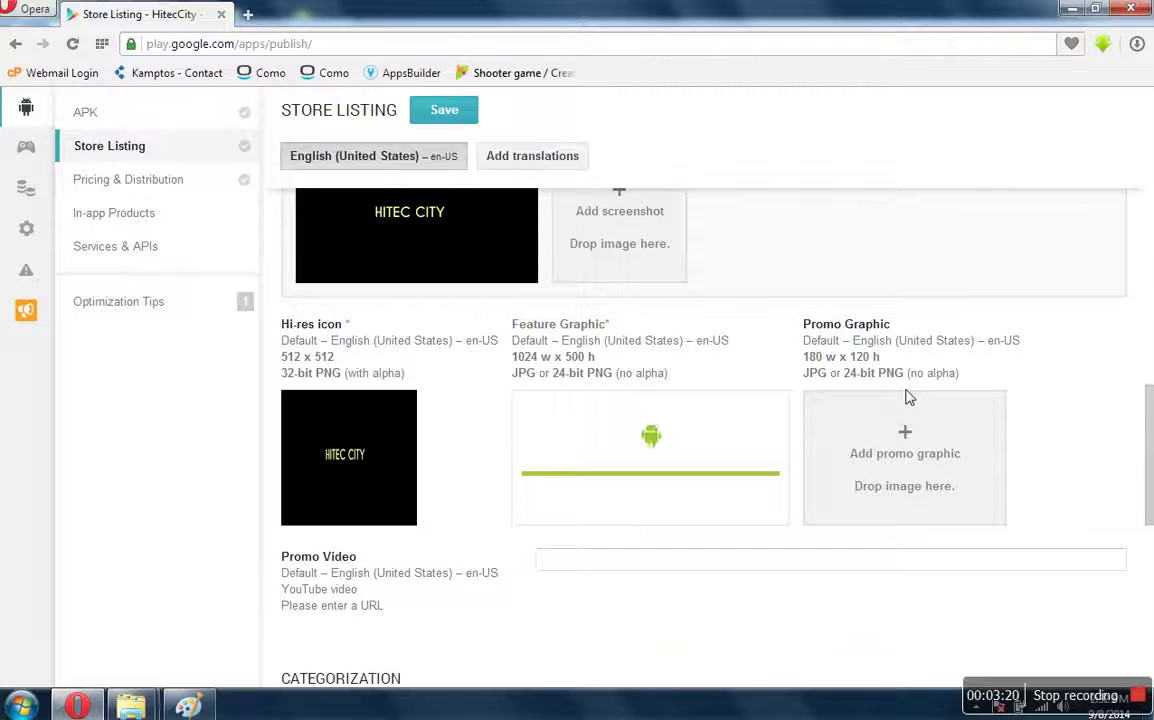
mouse_move(1148, 405)
mouse_down()
mouse_move(1146, 335)
mouse_move(1146, 401)
mouse_up()
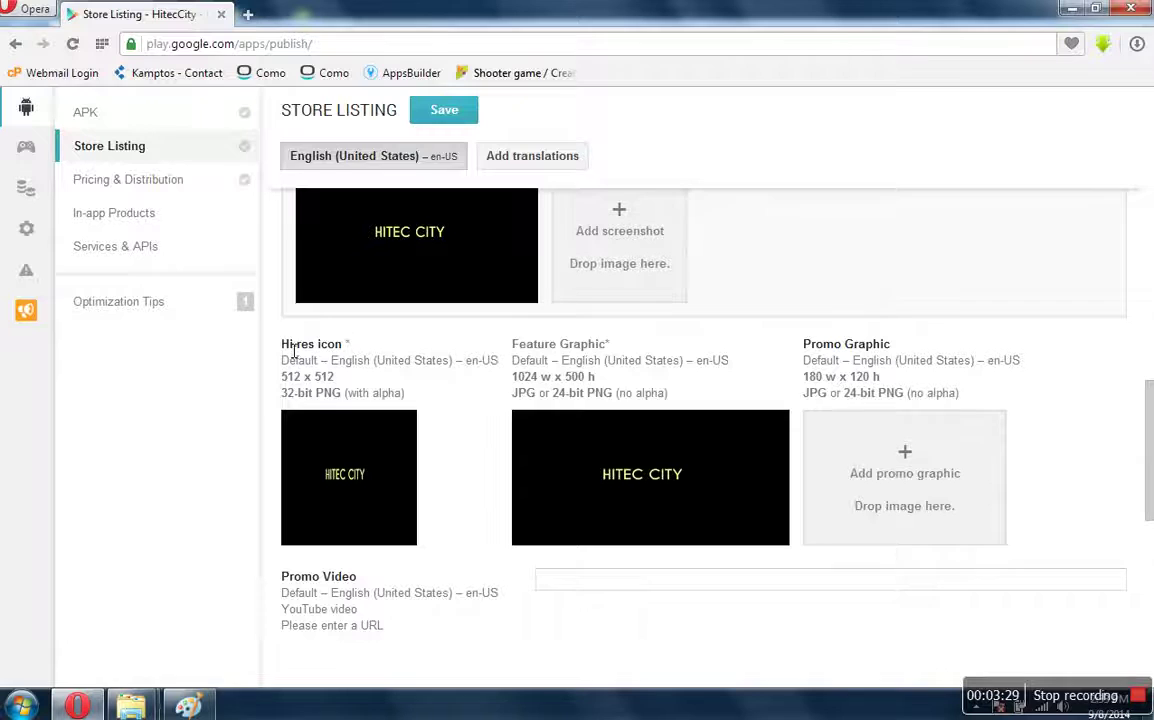
drag(294, 348, 360, 350)
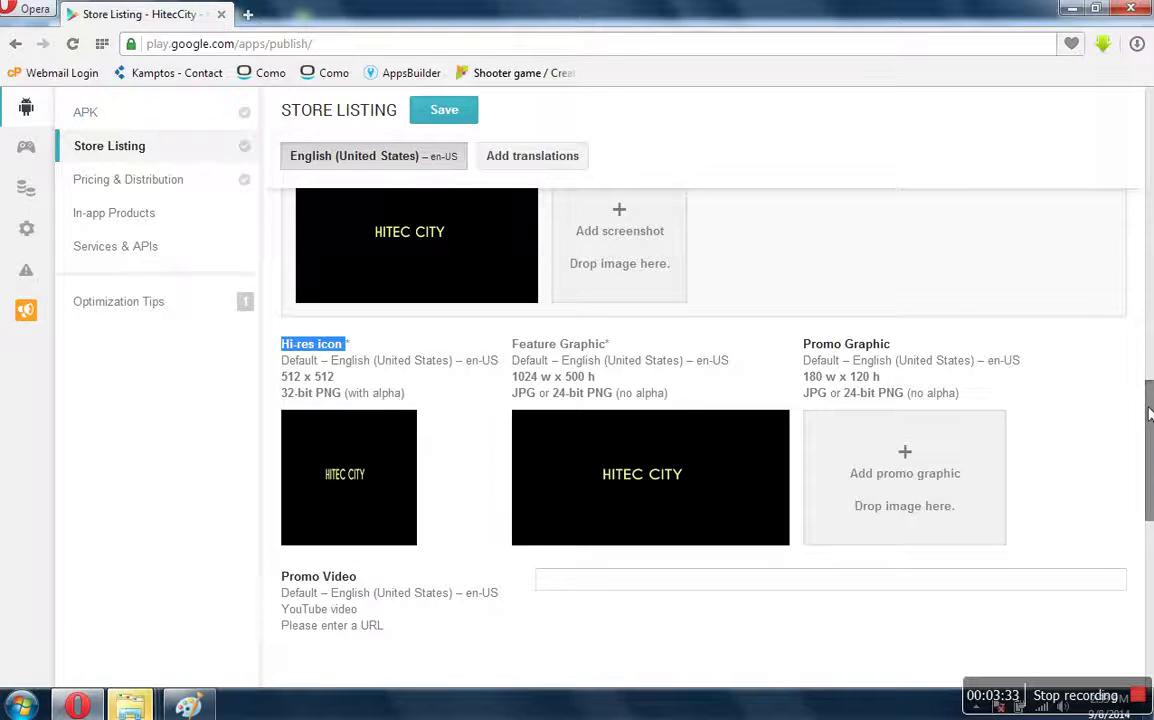
- Categorize the app with application type Applications, category Social and content rating Everyone
drag(1148, 412, 1150, 510)
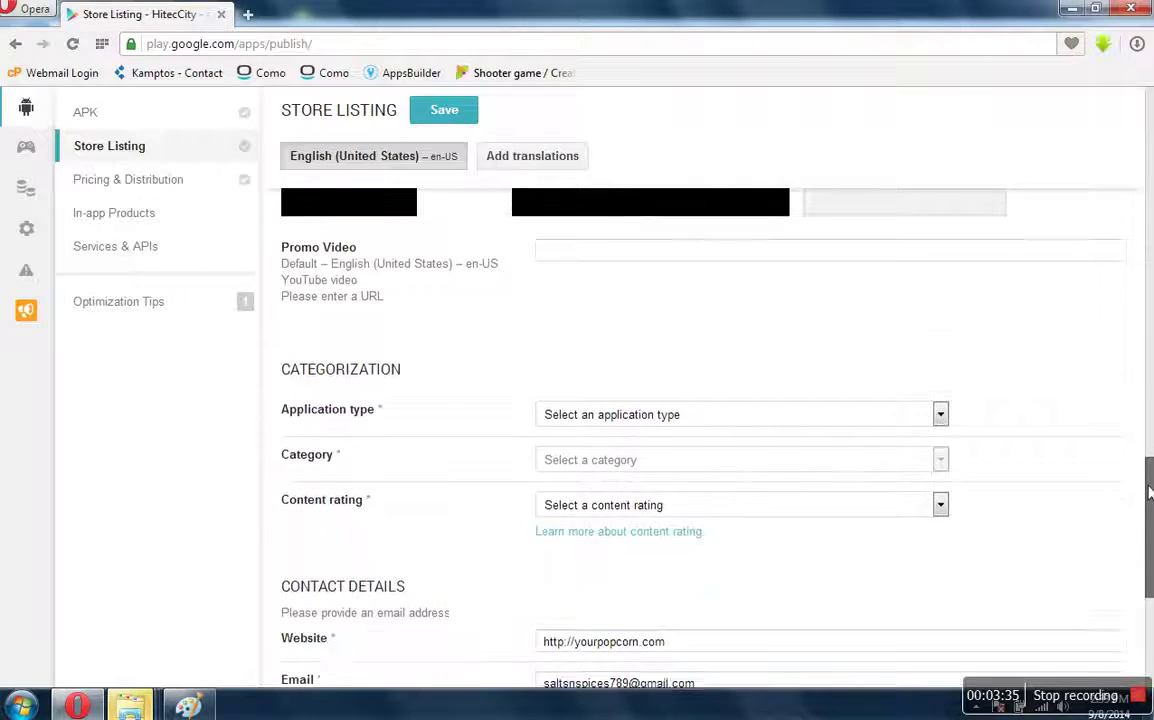
click(941, 408)
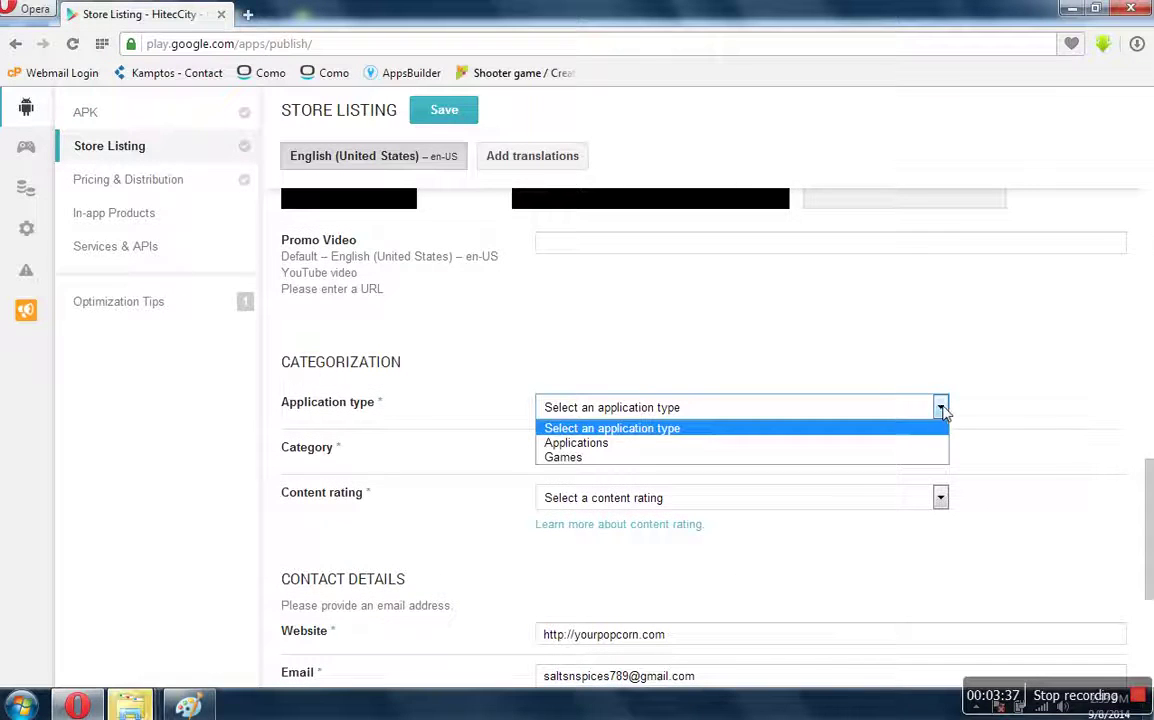
click(883, 443)
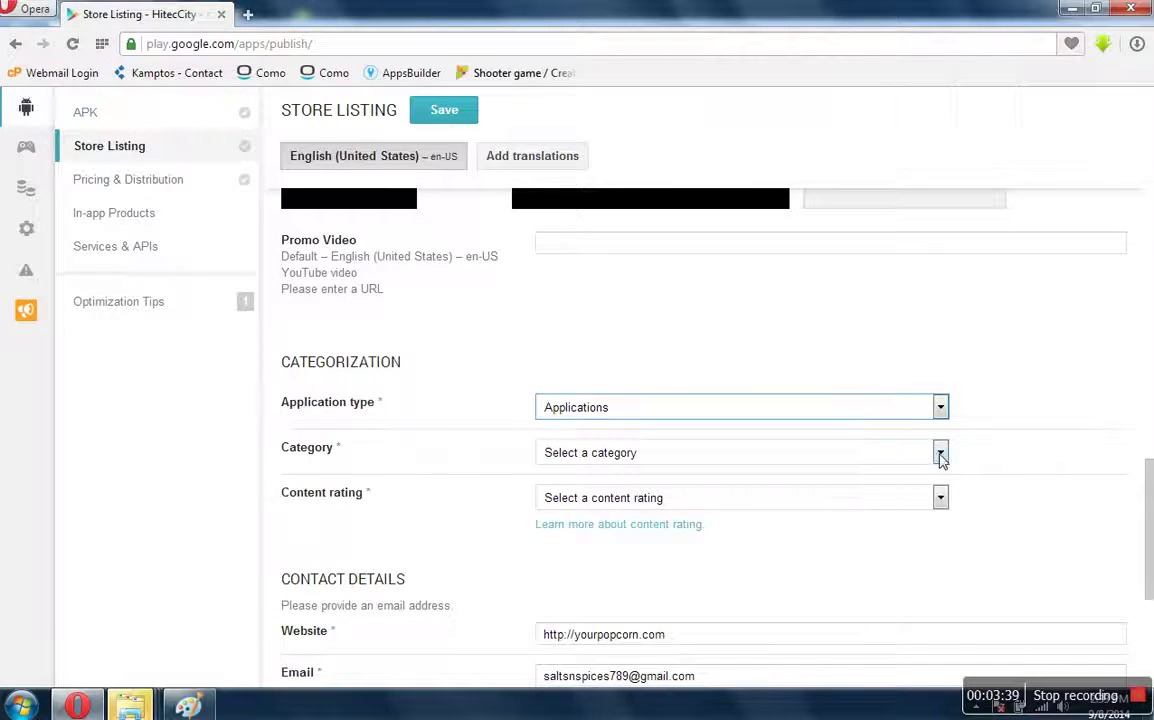
click(940, 454)
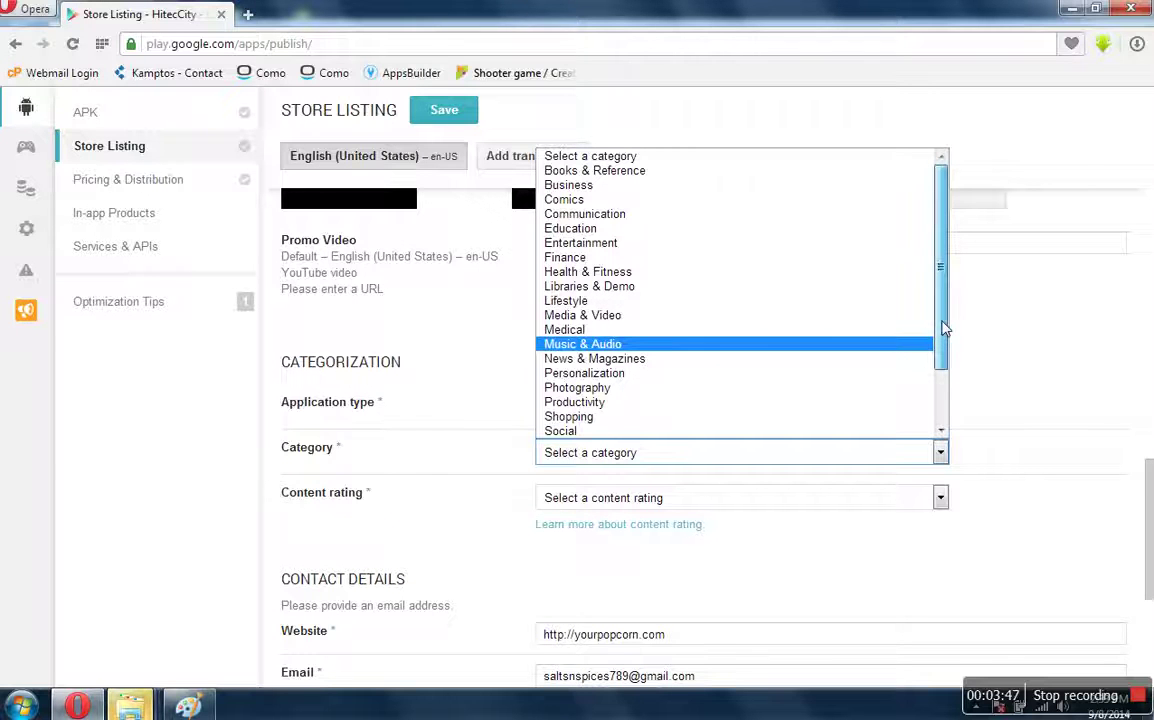
drag(944, 328, 944, 396)
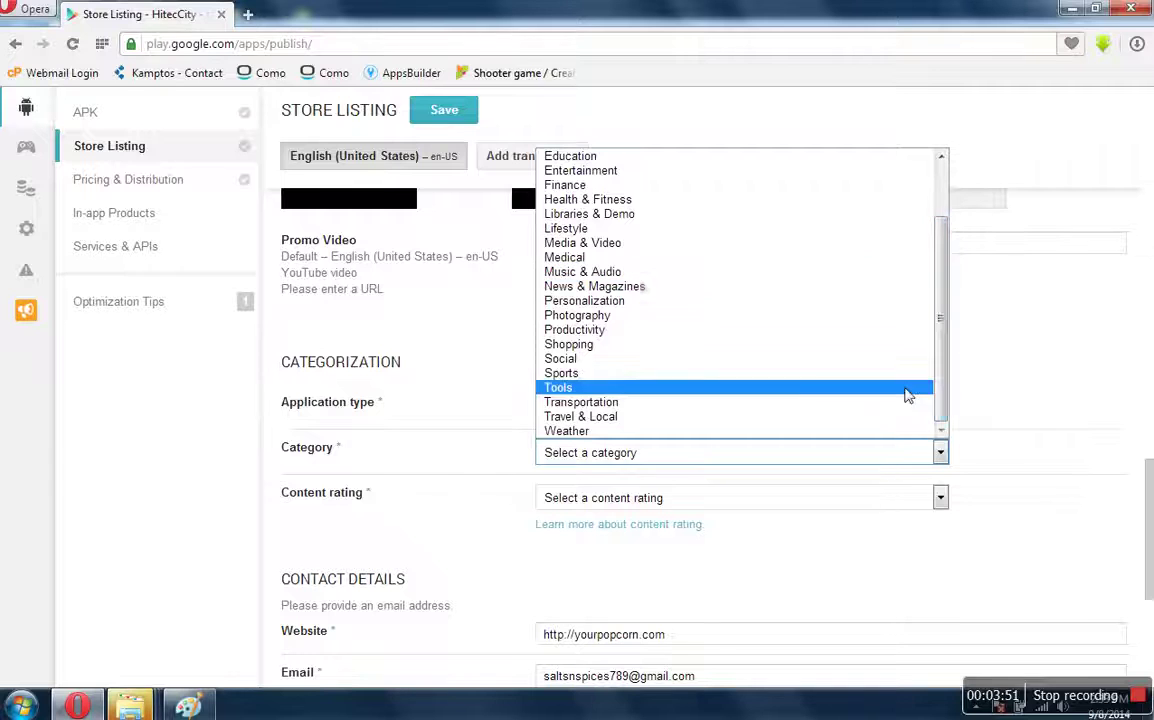
click(778, 360)
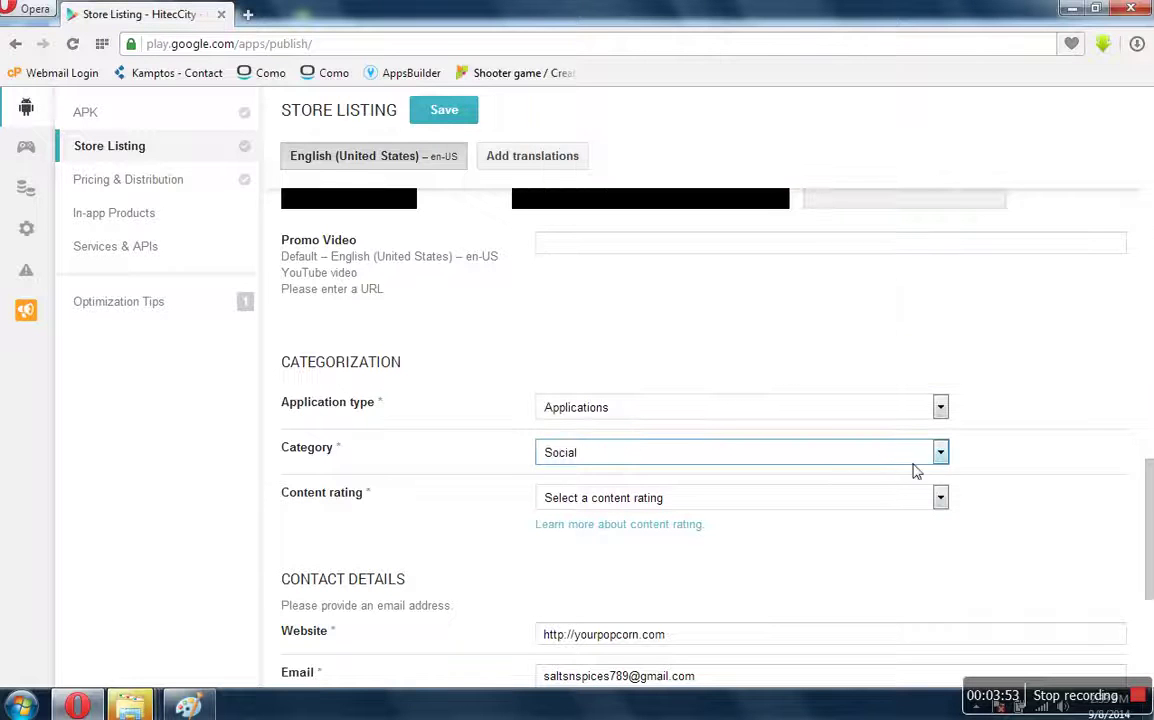
click(941, 499)
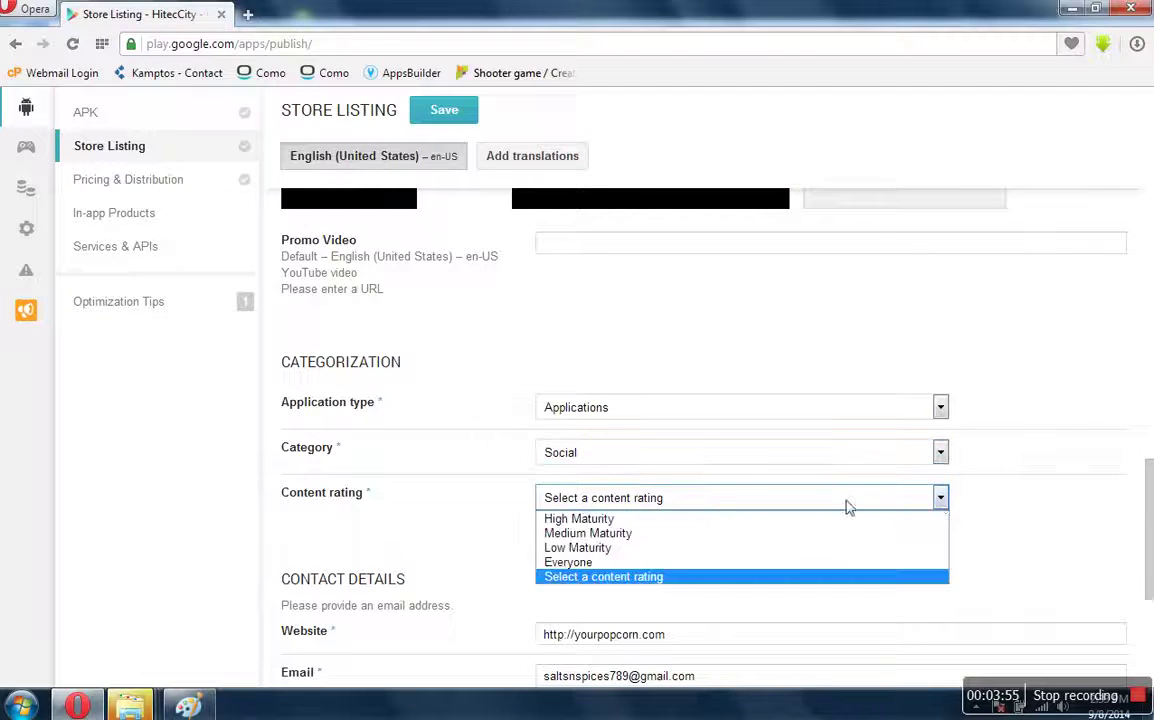
click(747, 563)
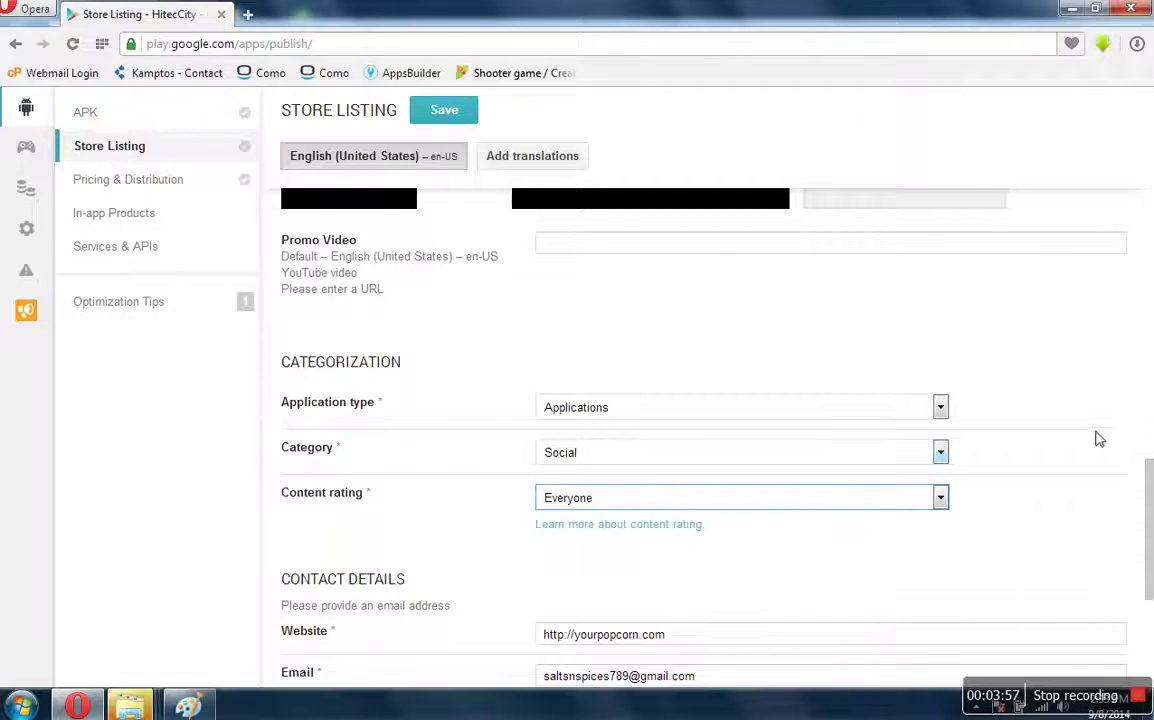
- Leave the phone number blank, opt out of submitting a privacy policy URL at this time, and save the store listing
drag(1145, 480, 1145, 535)
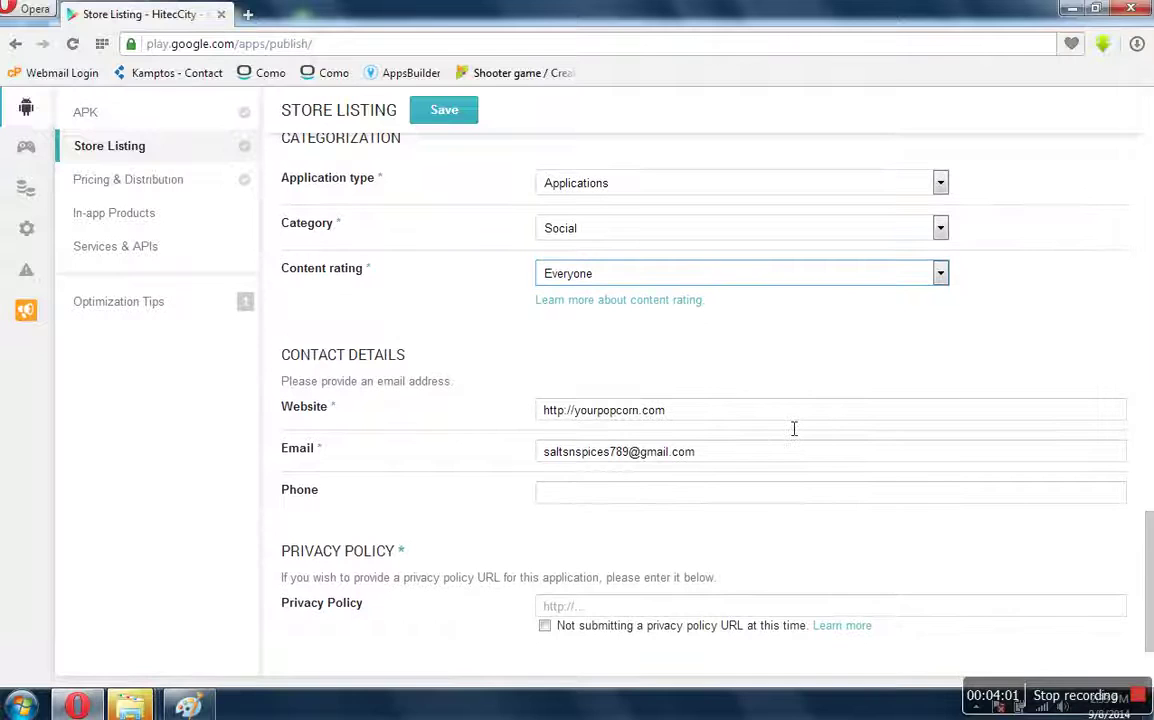
click(739, 494)
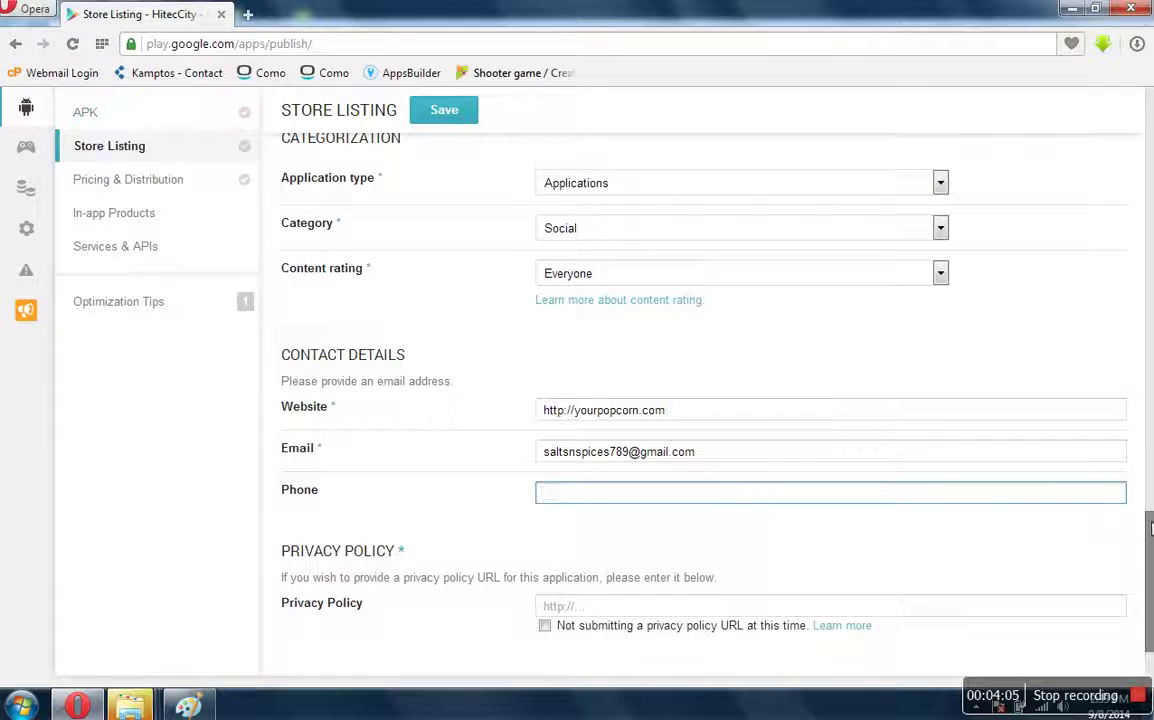
scroll(1148, 530, down, 1)
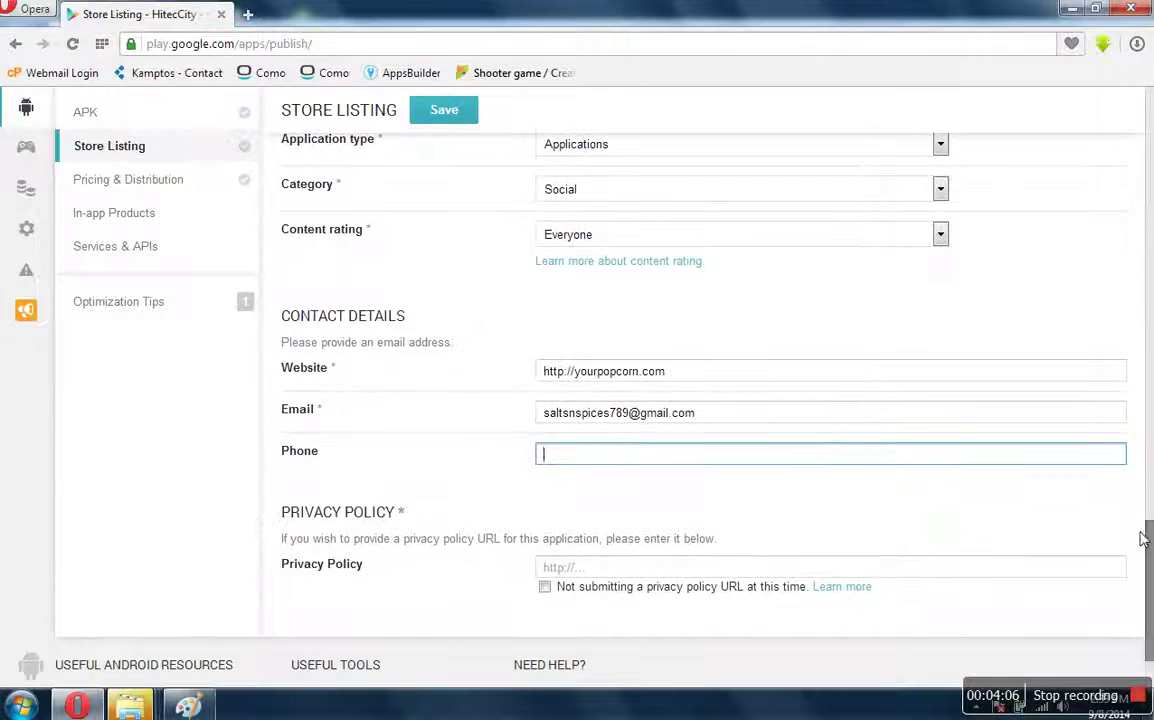
click(545, 588)
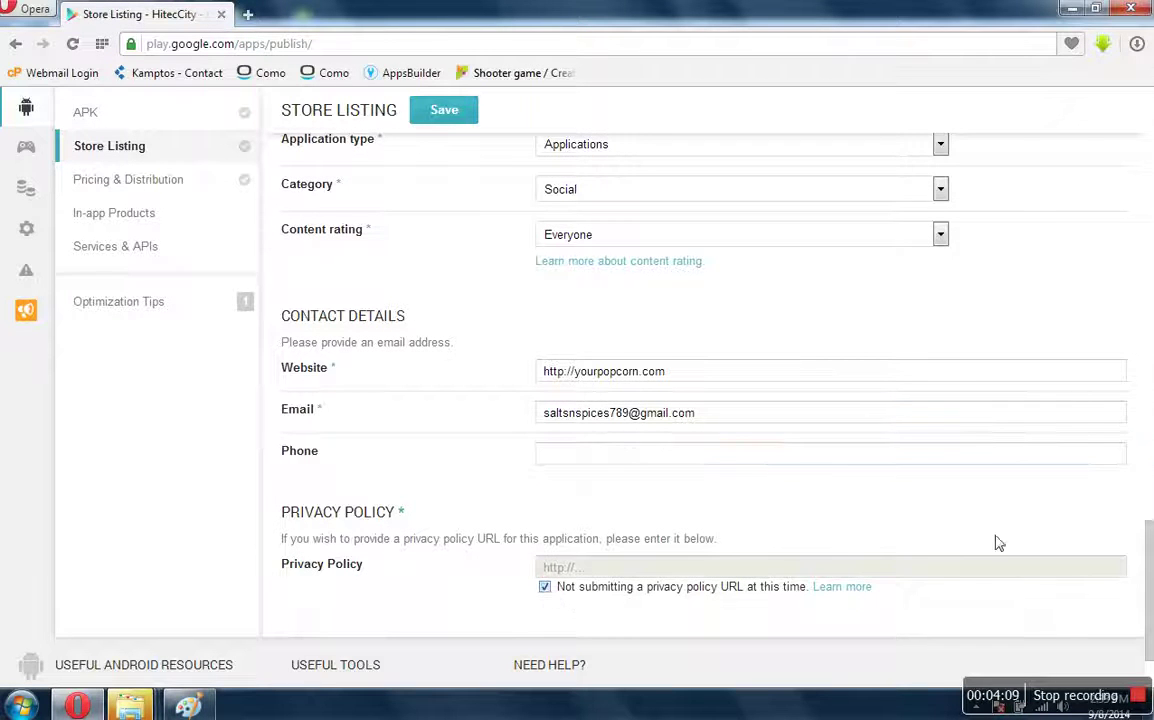
scroll(1148, 200, up, 15)
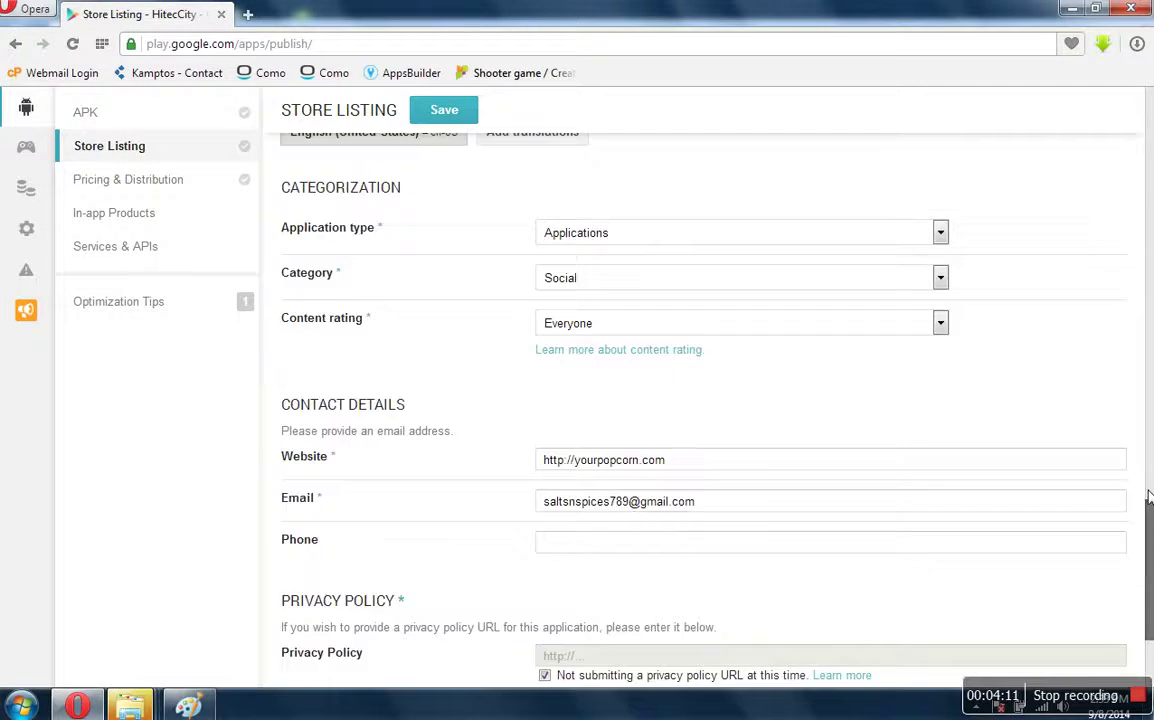
scroll(1148, 200, up, 10)
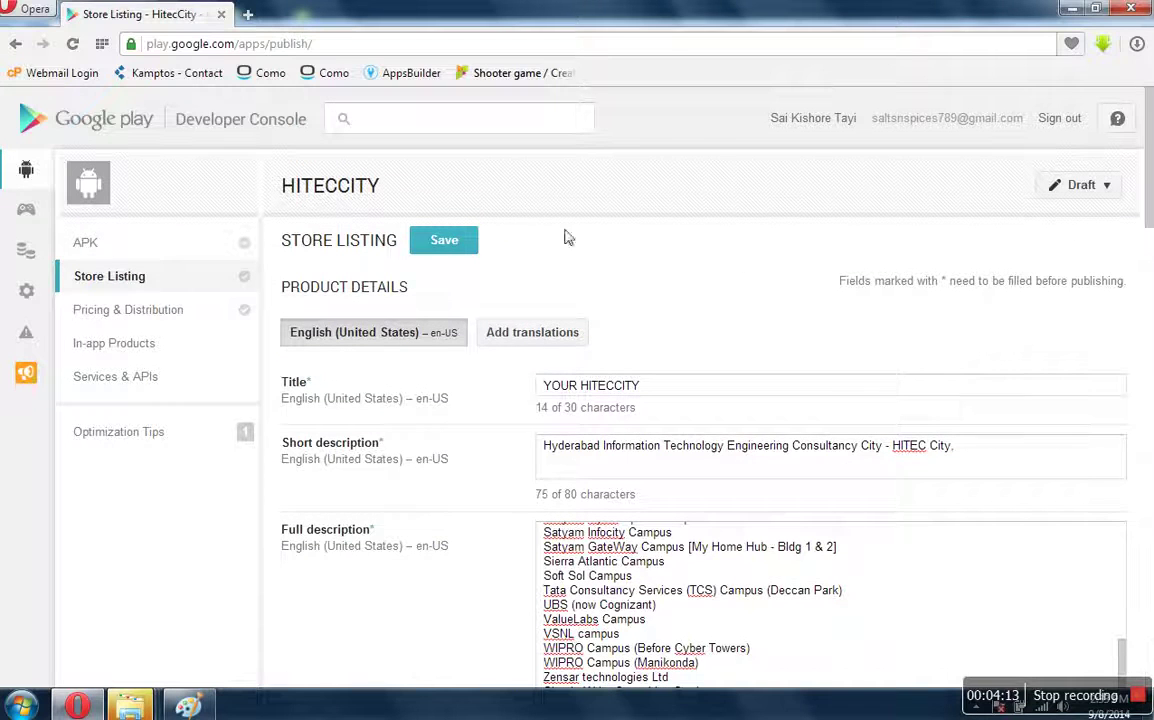
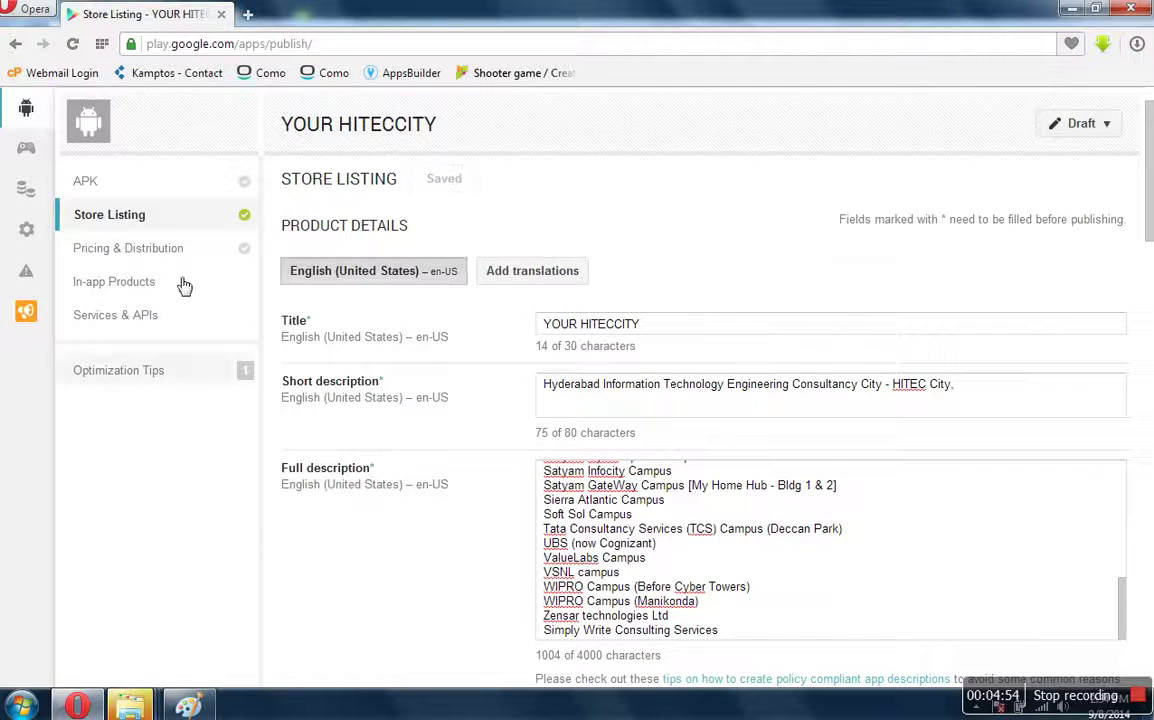
- Open the app's Pricing & Distribution page, closing the stray advertising tab, and set the application as Free
click(245, 190)
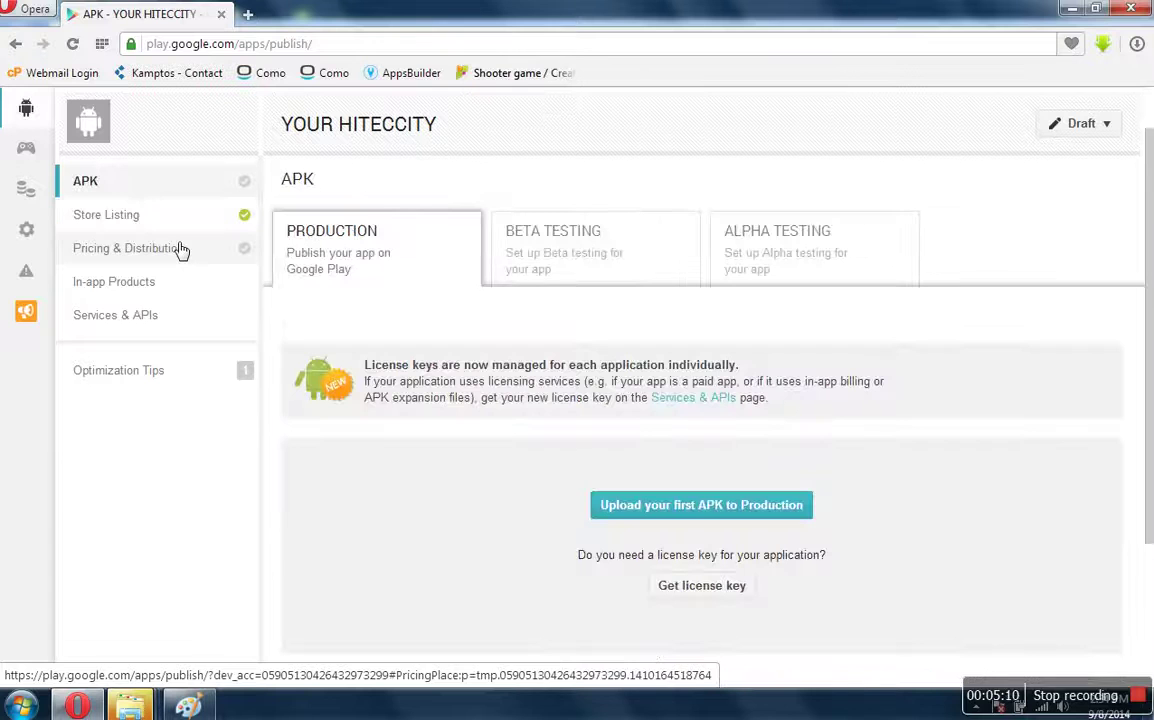
click(180, 249)
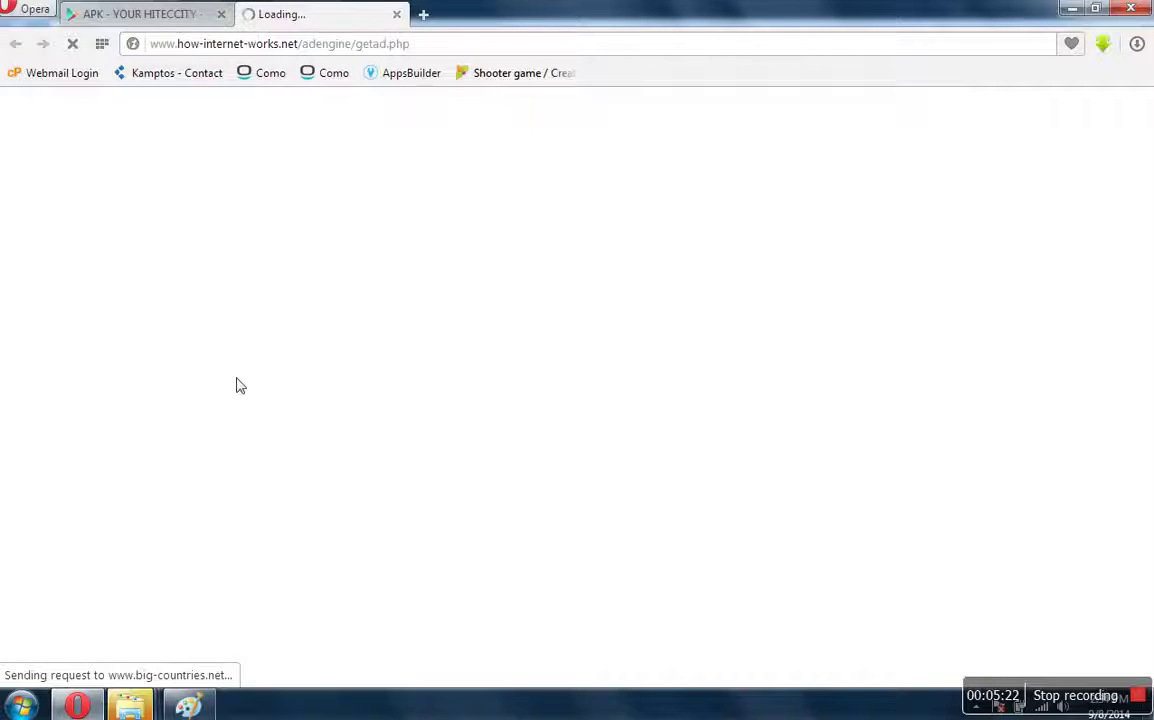
click(395, 18)
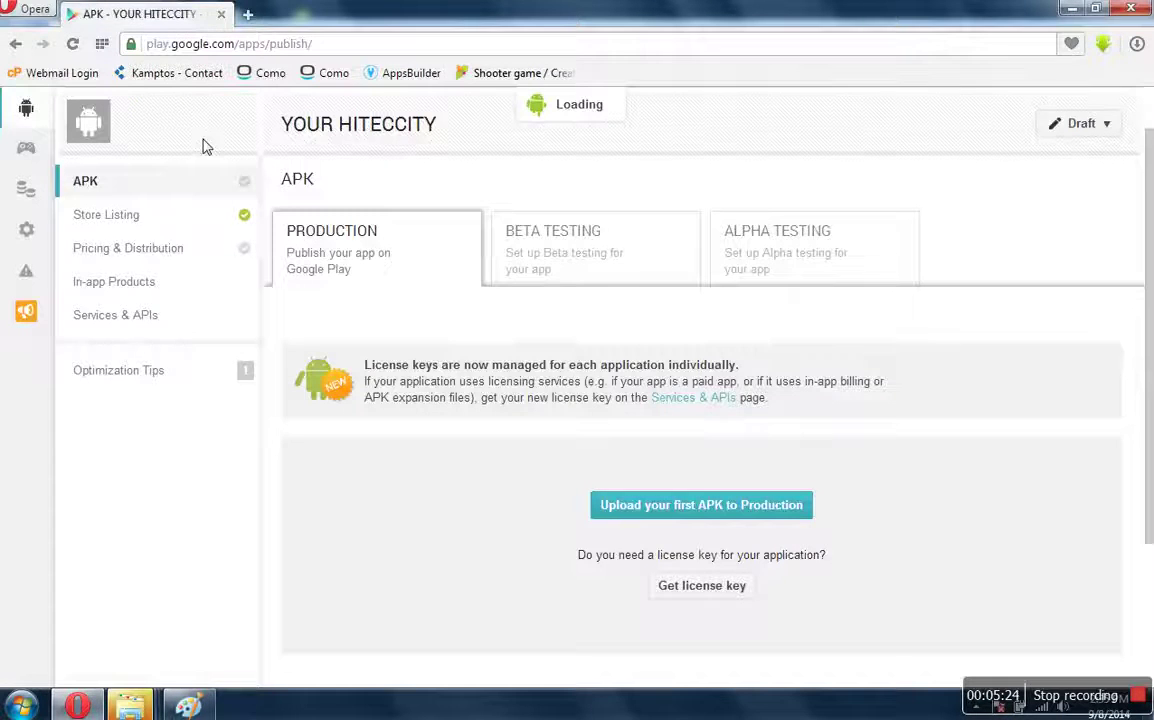
click(157, 260)
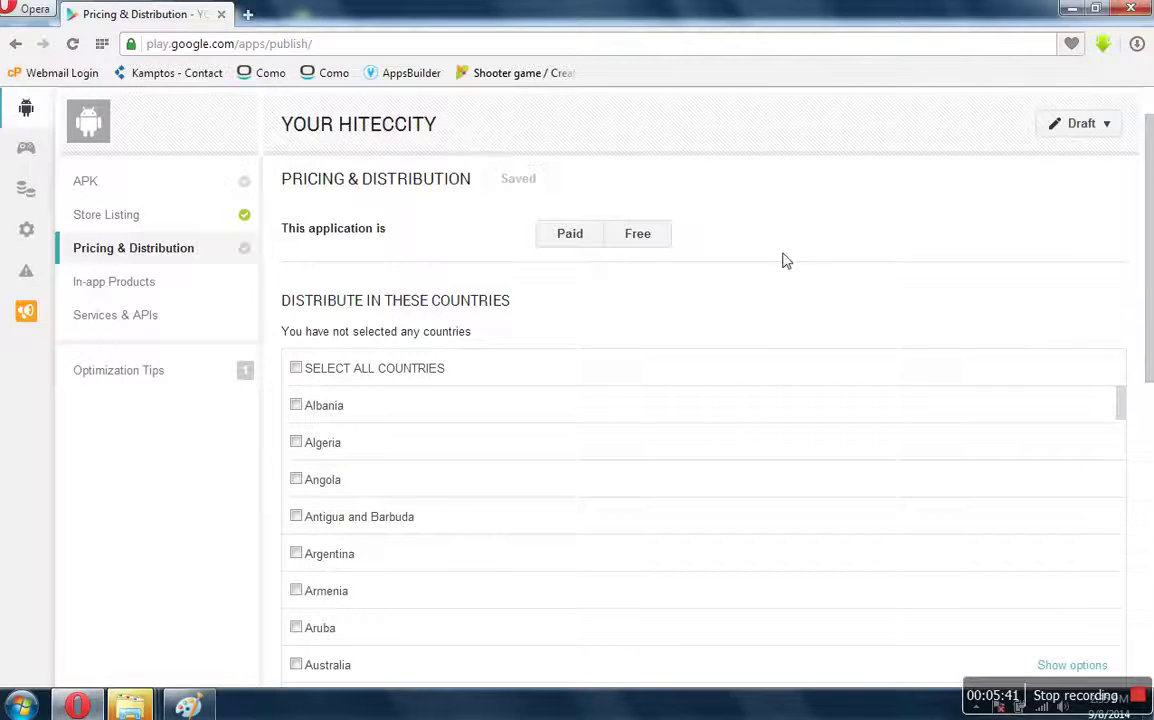
click(646, 247)
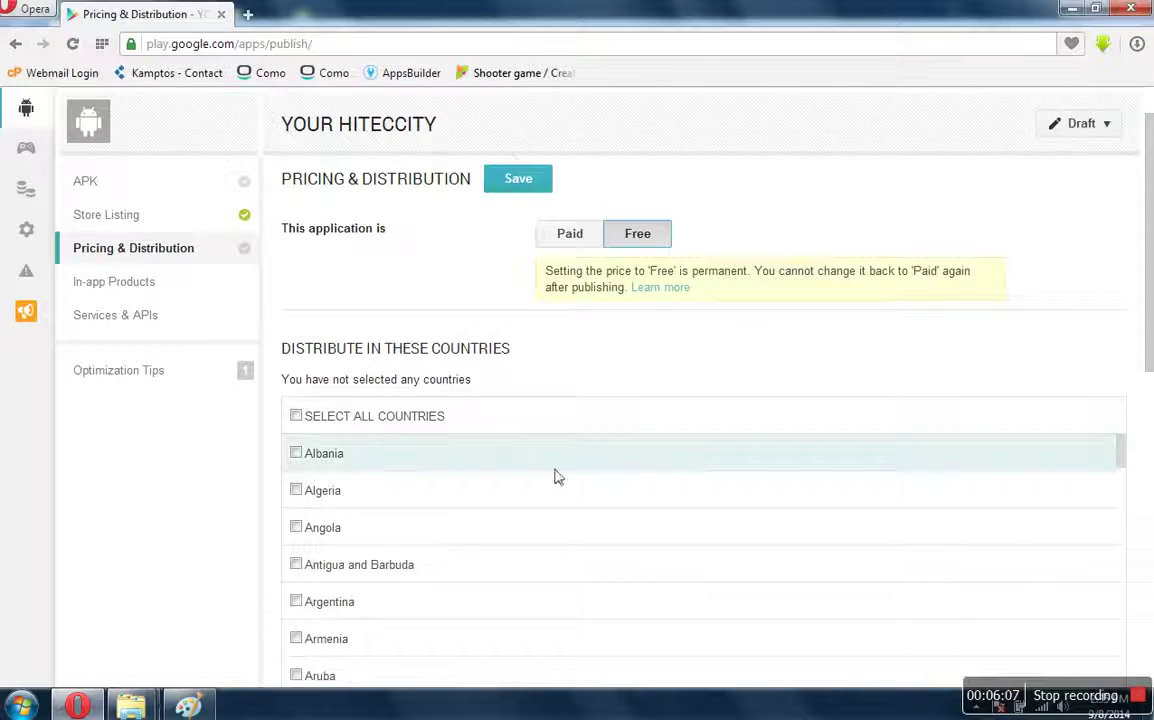
mouse_move(1118, 468)
mouse_down()
mouse_move(1120, 600)
mouse_move(1120, 455)
mouse_up()
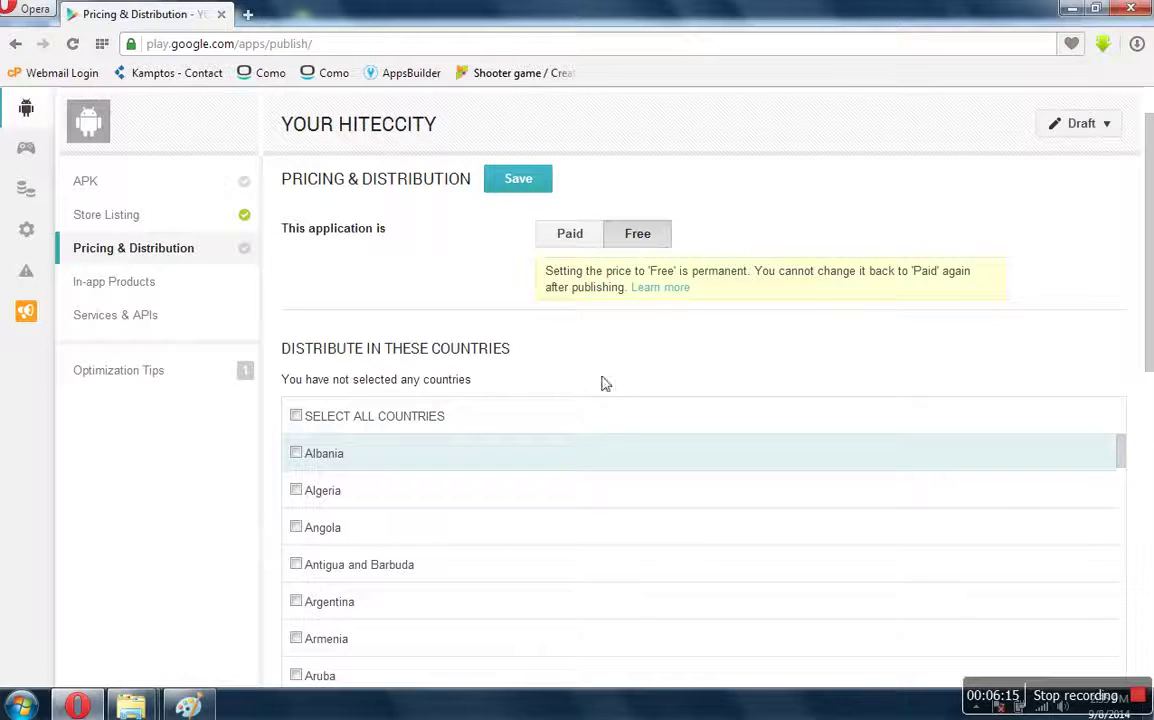
- Select all countries for distribution and show the carrier options for Australia
click(296, 417)
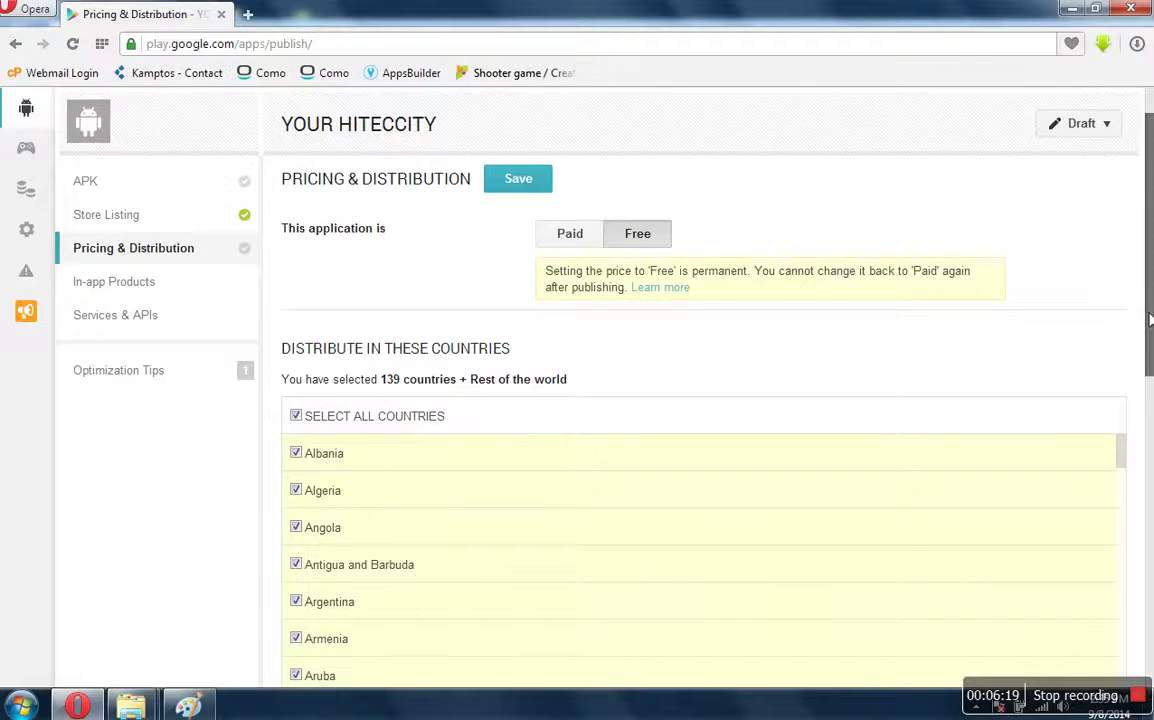
scroll(1150, 318, down, 2)
scroll(1150, 424, down, 2)
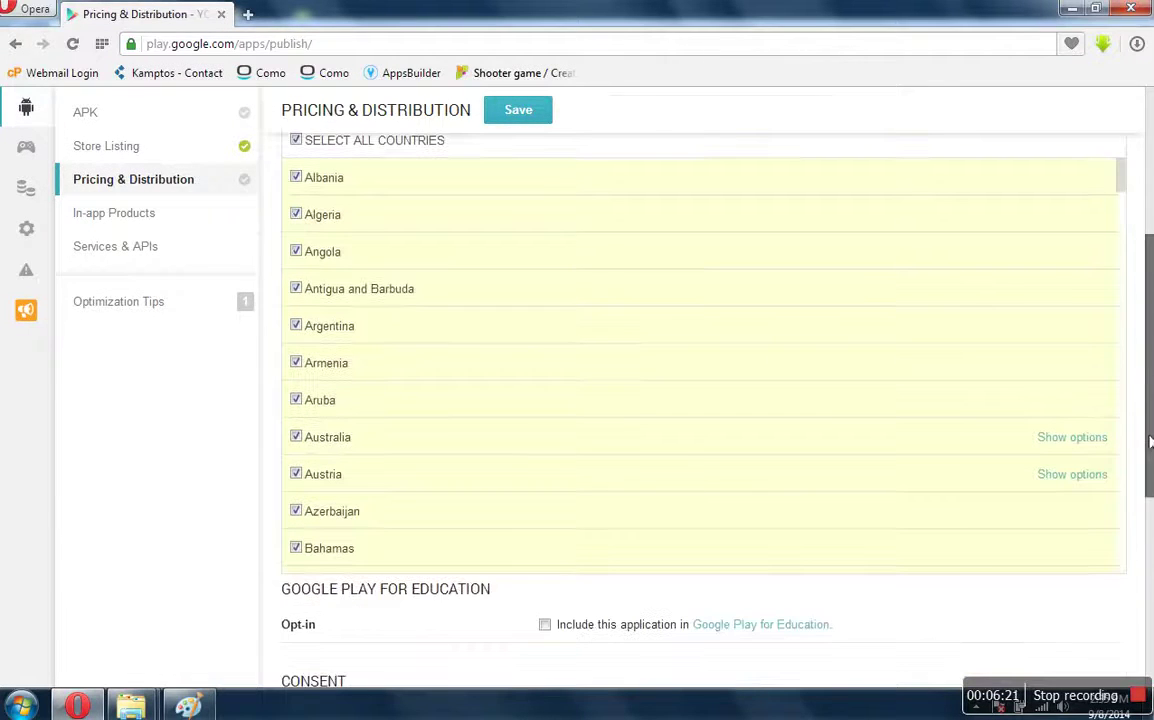
click(1078, 438)
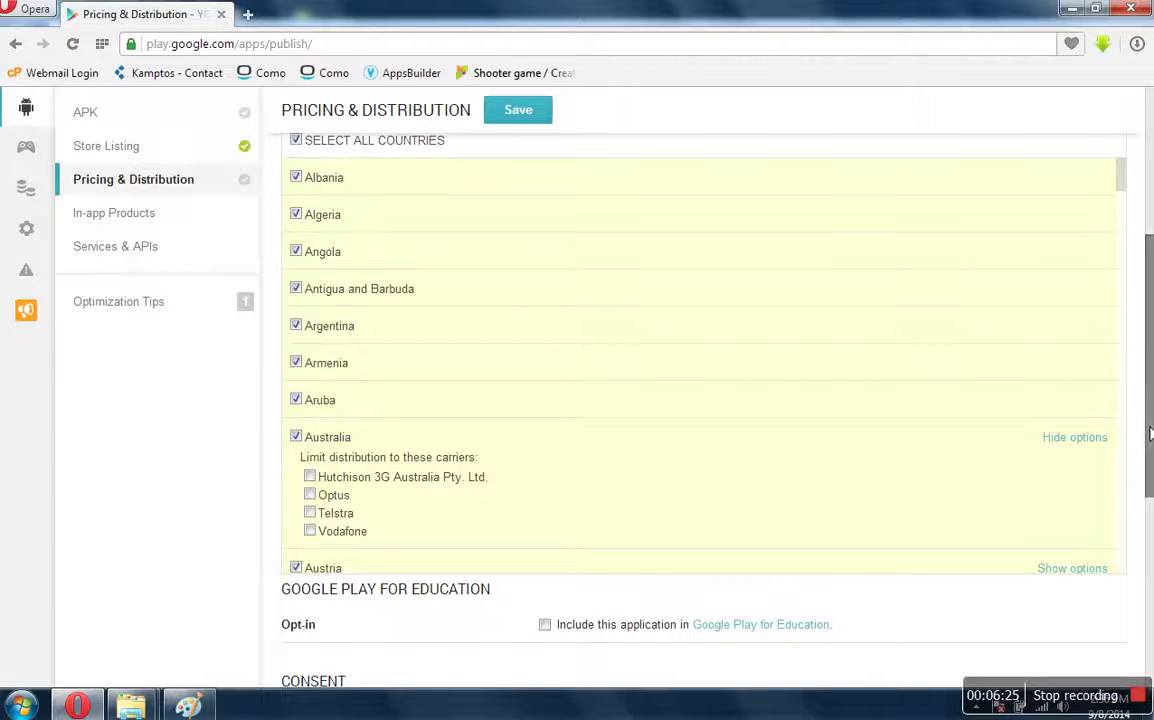
- Opt the app in to Google Play for Education, declaring that it contains ads but offers no in-app purchases, and save the answers
scroll(1150, 500, down, 4)
scroll(1150, 560, down, 1)
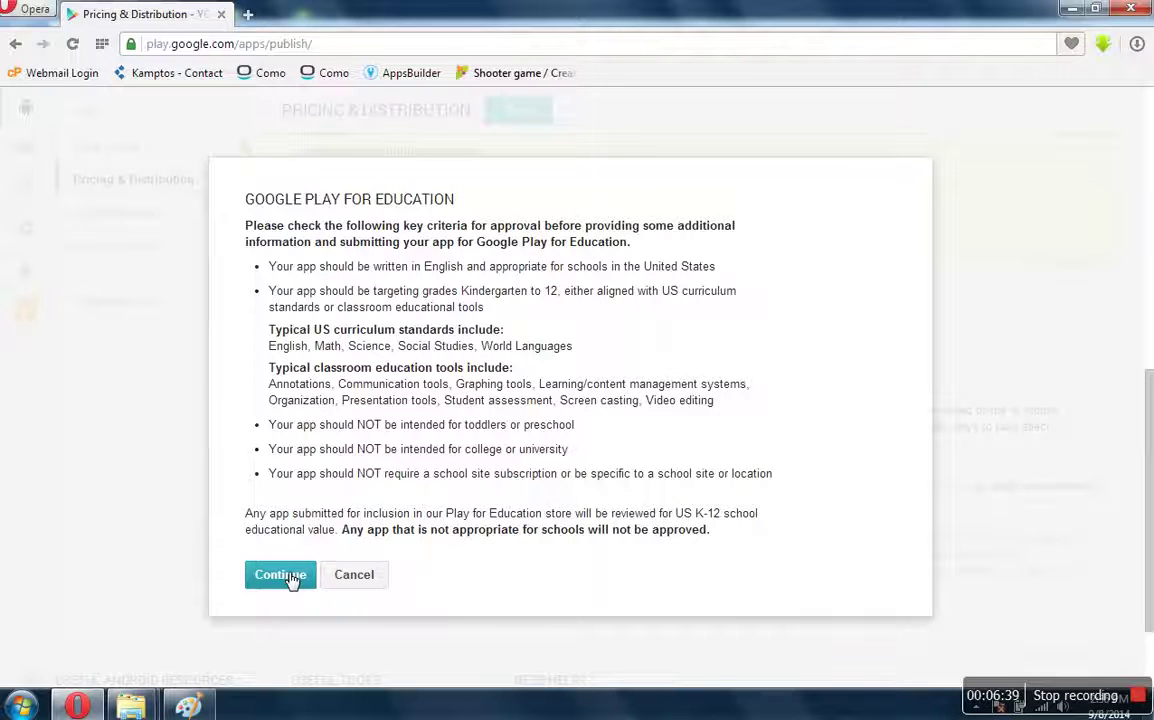
click(282, 576)
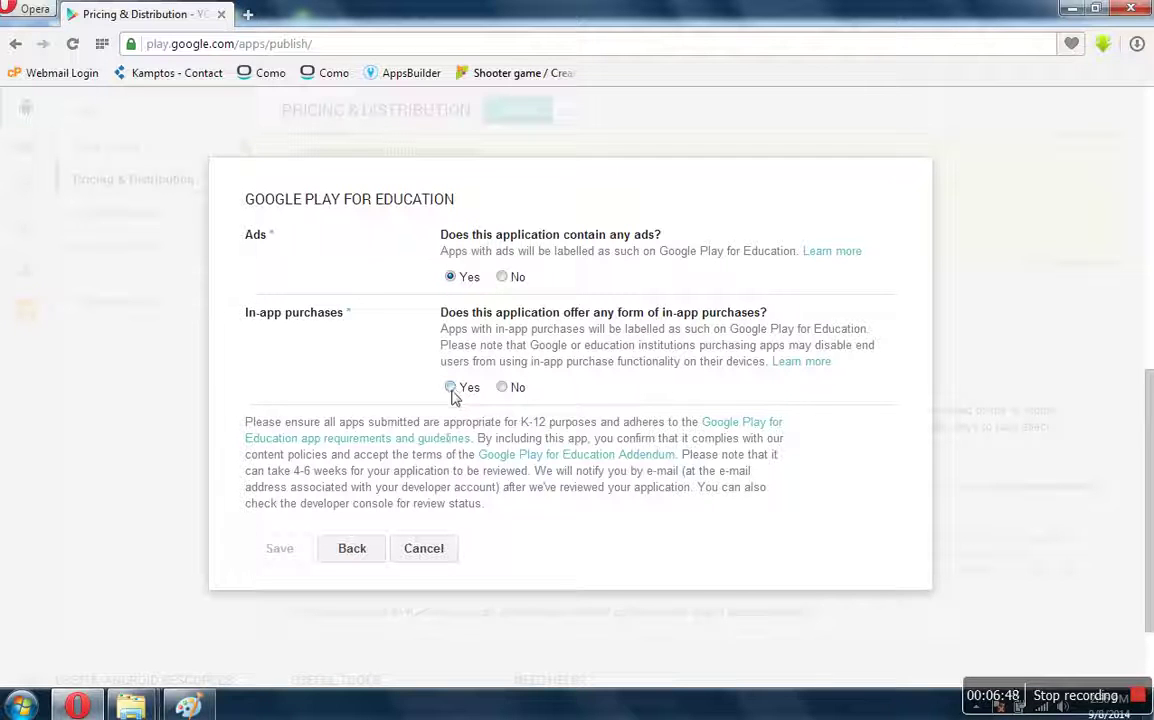
click(502, 389)
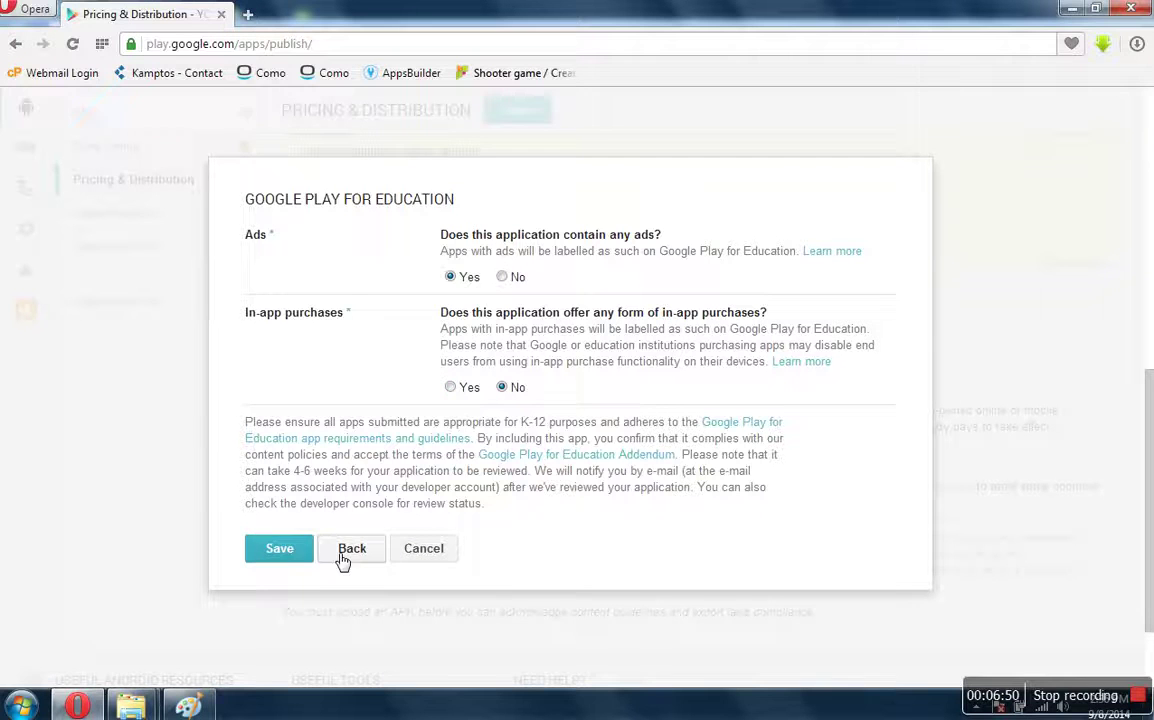
click(297, 550)
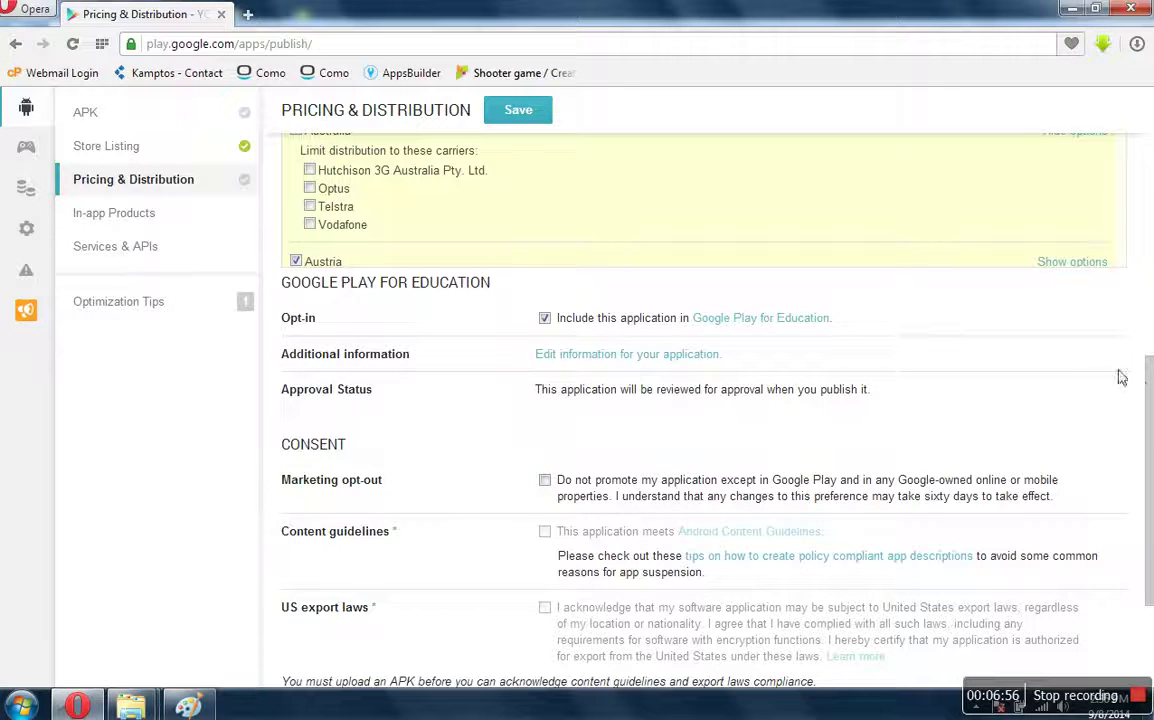
- Remove the Google Play for Education opt-in, dismissing the Windows color scheme prompt, and save the page with the marketing opt-out left unselected
drag(1150, 393, 1141, 443)
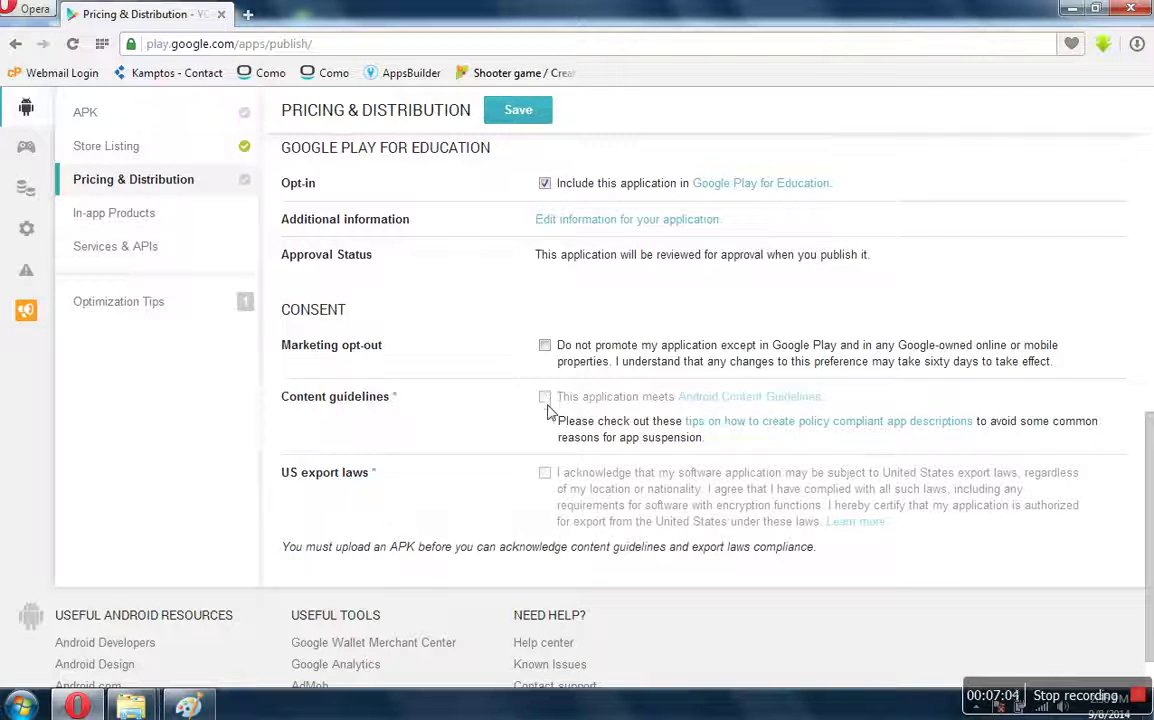
click(544, 347)
click(544, 185)
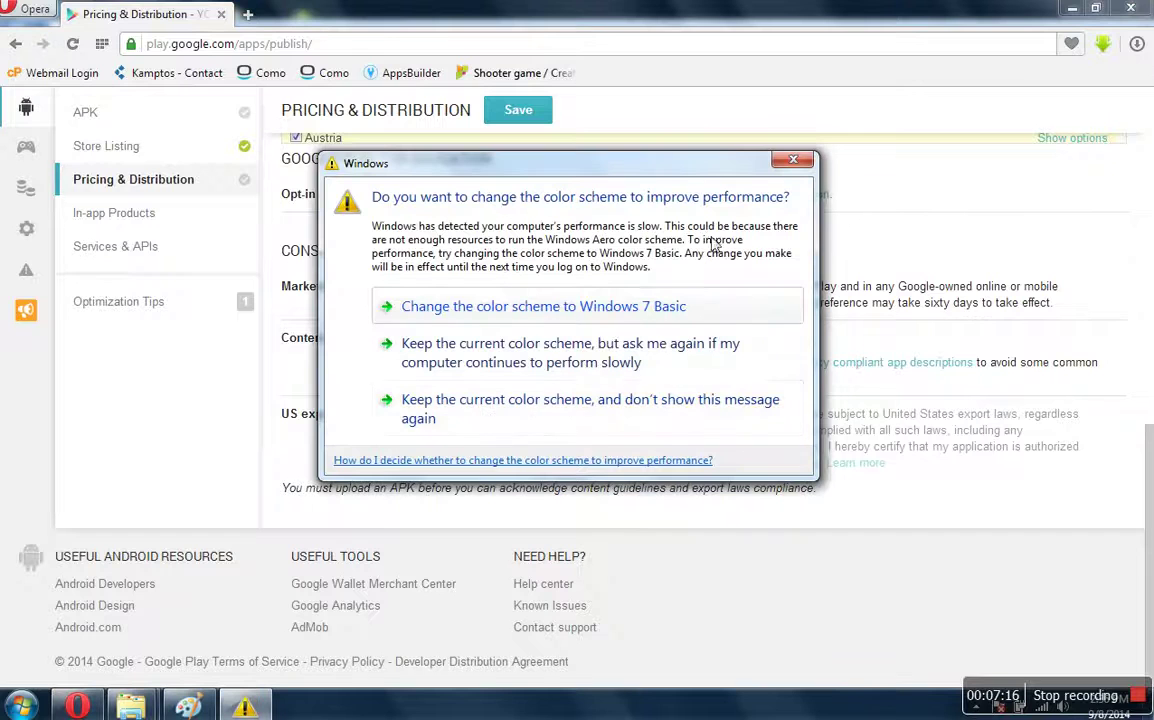
click(794, 164)
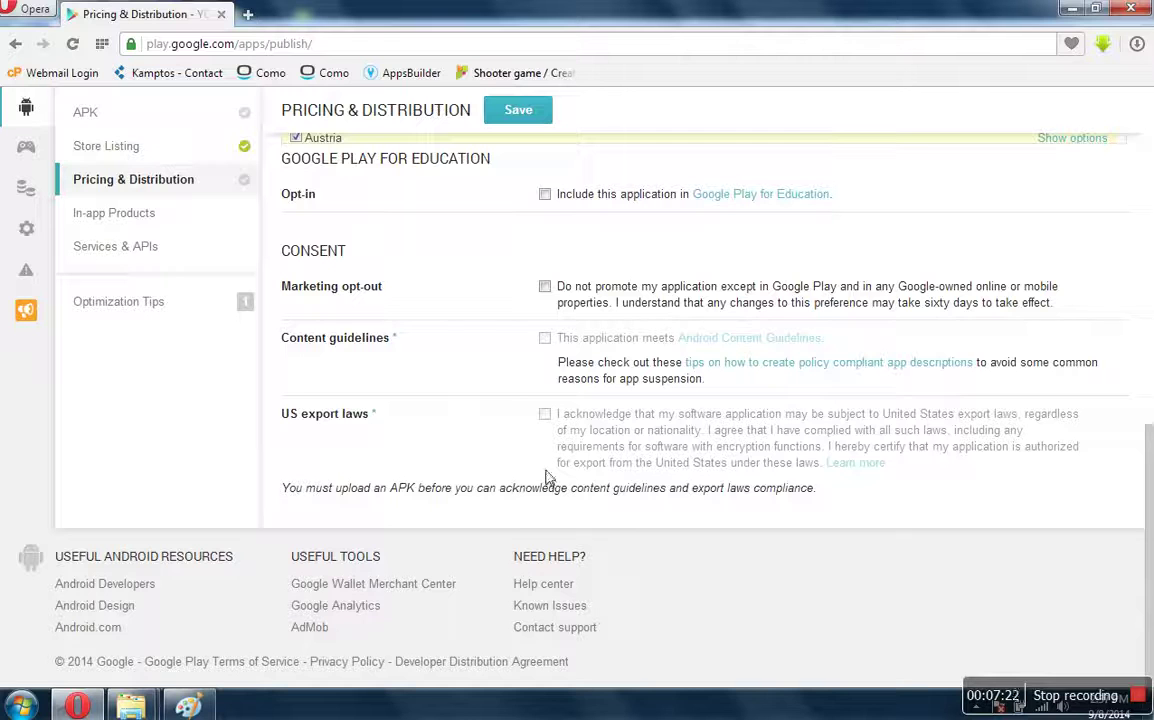
click(860, 300)
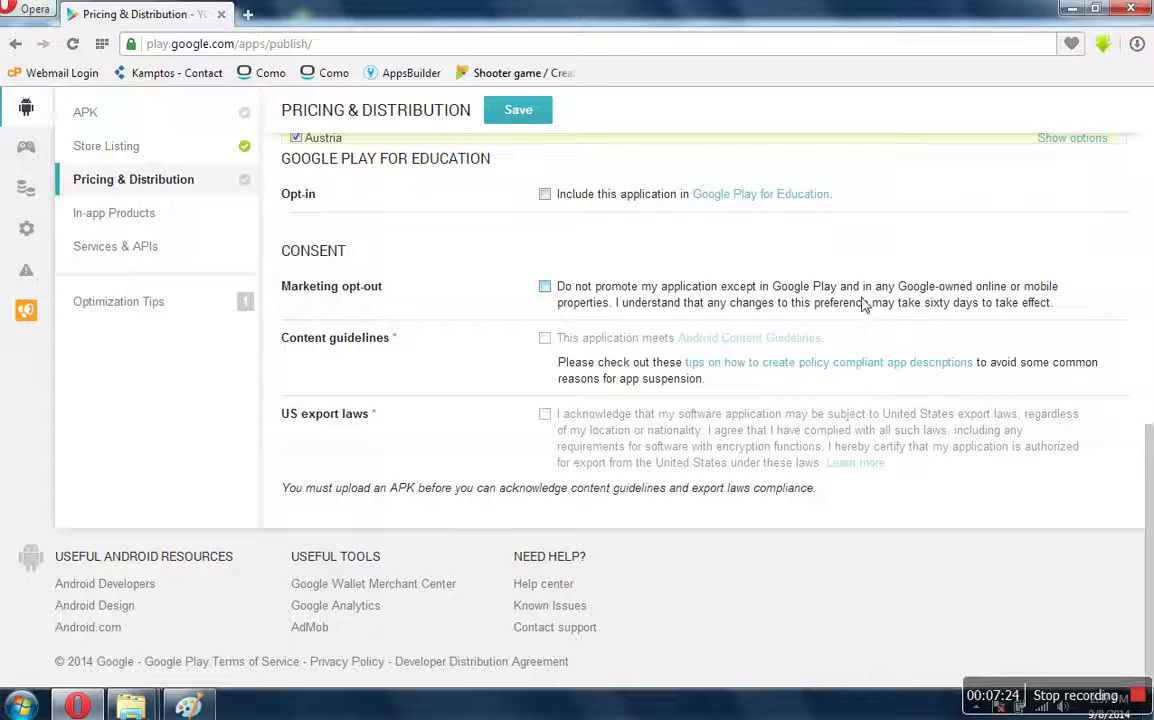
click(536, 122)
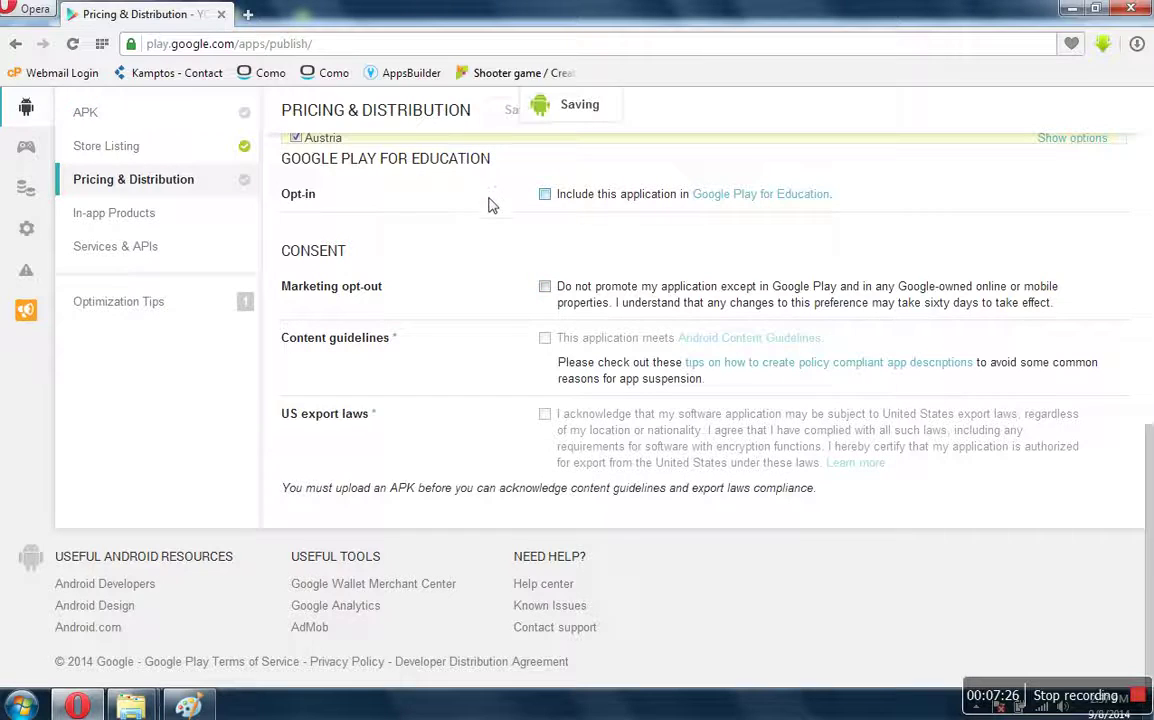
click(545, 287)
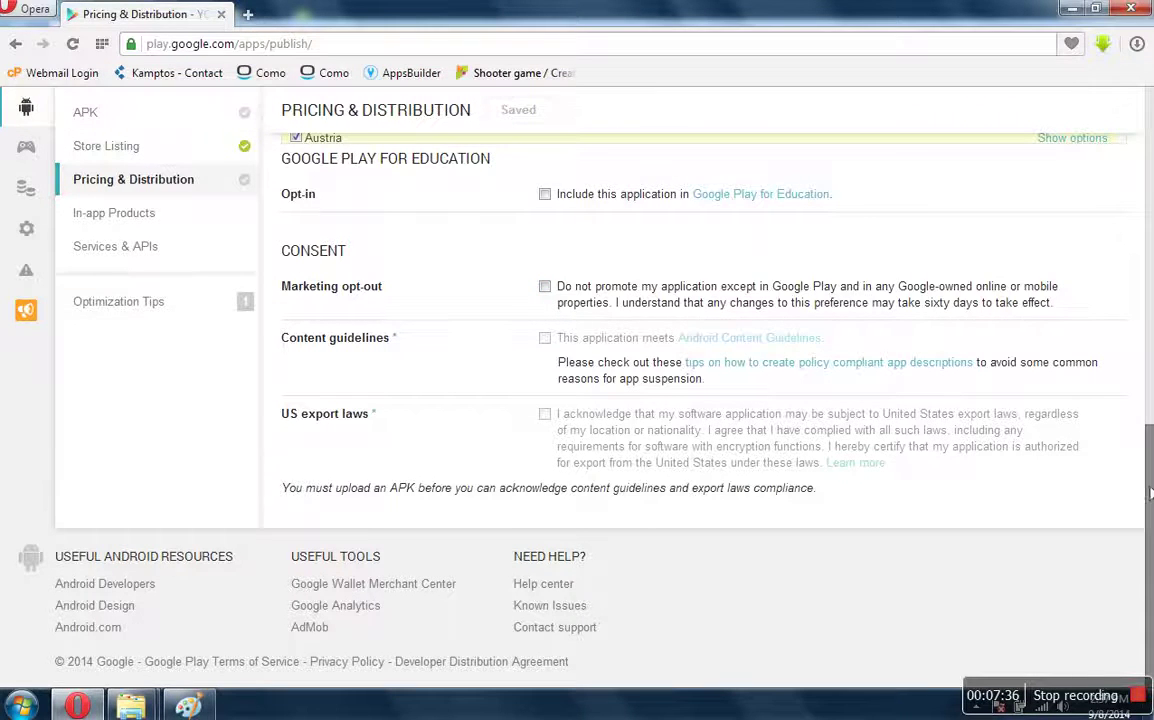
- Clear the selection of all distribution countries, briefly selecting and deselecting Albania on its own
drag(1150, 492, 1150, 288)
scroll(900, 292, up, 3)
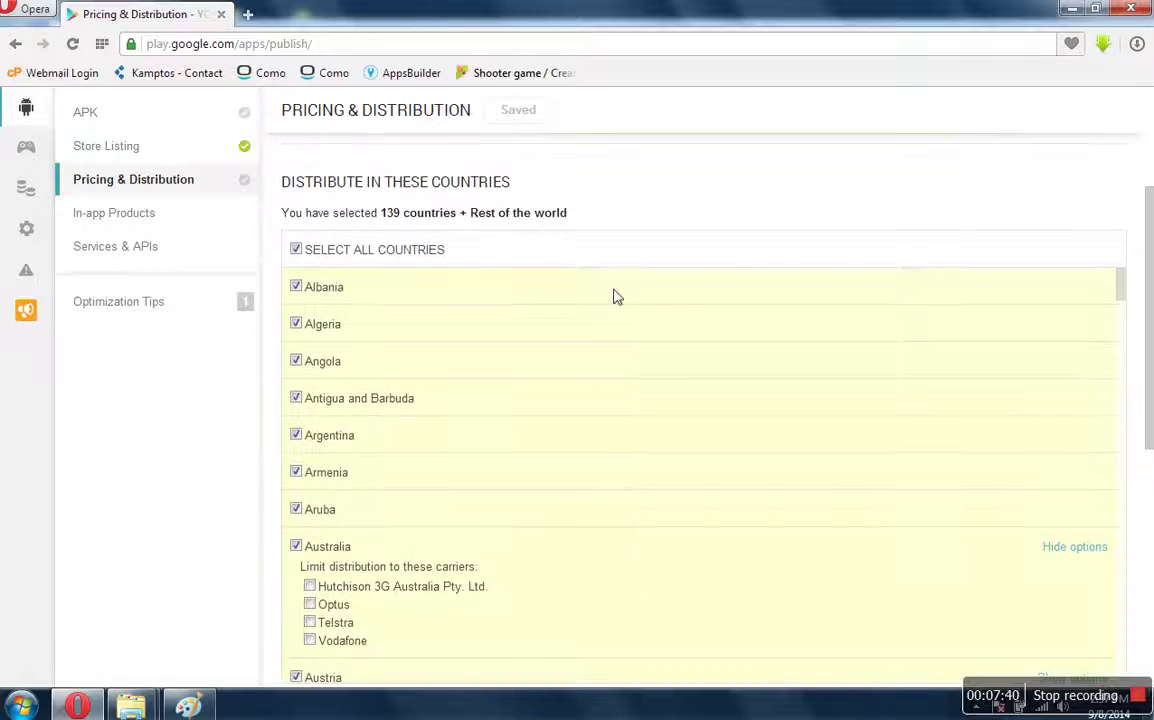
click(296, 250)
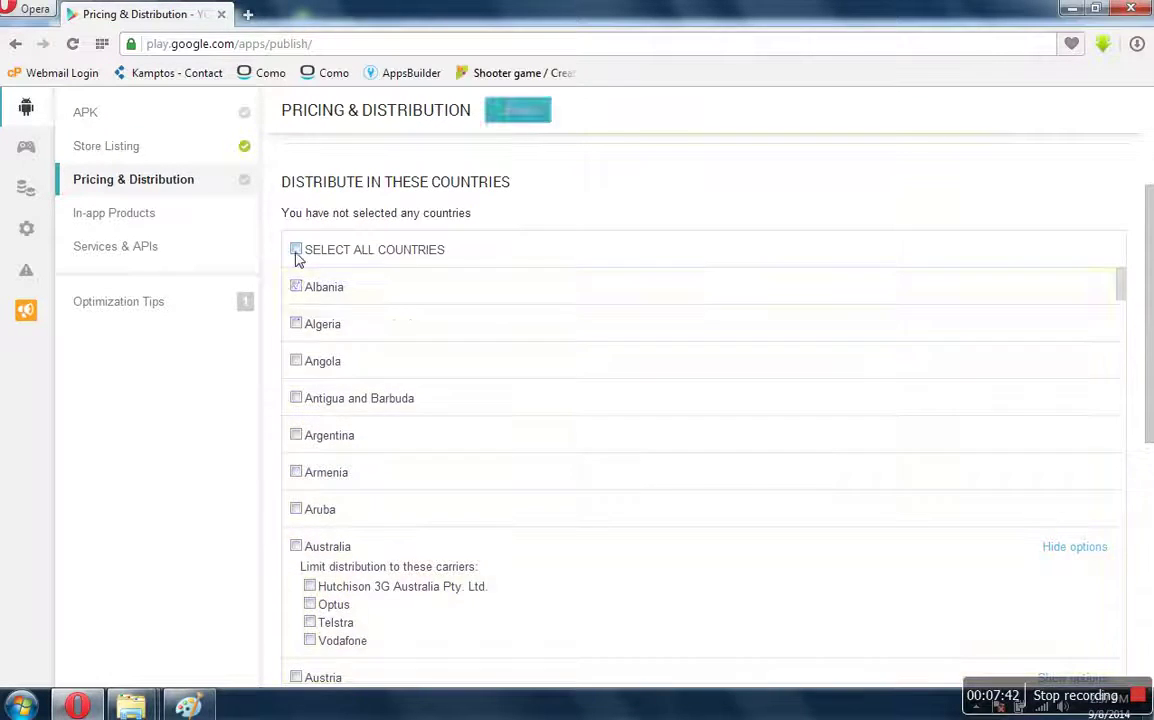
click(296, 287)
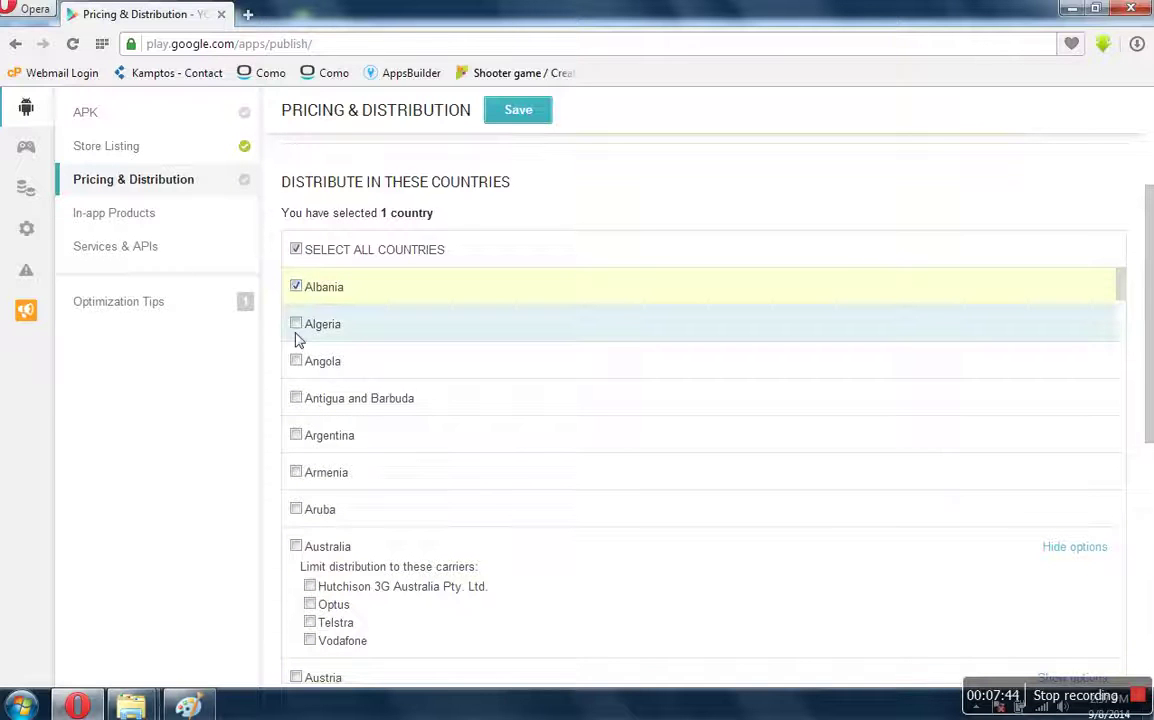
click(296, 287)
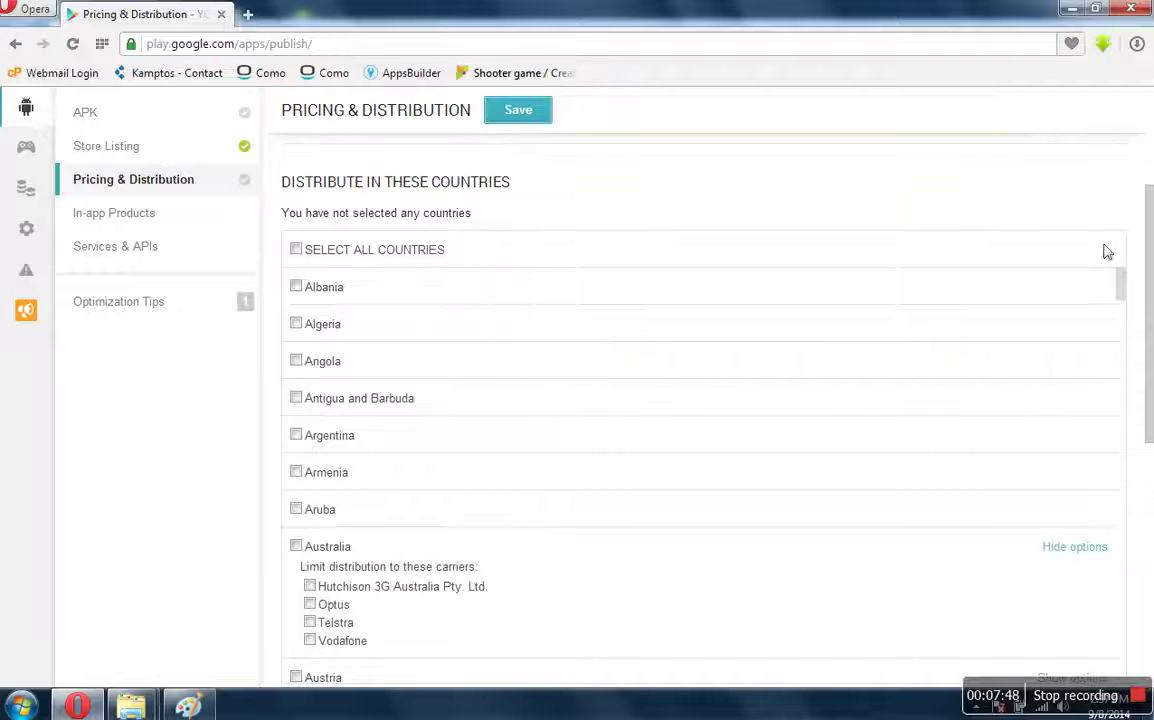
- Select India, Indonesia, Malaysia and Nepal individually as distribution countries
drag(1121, 289, 1121, 439)
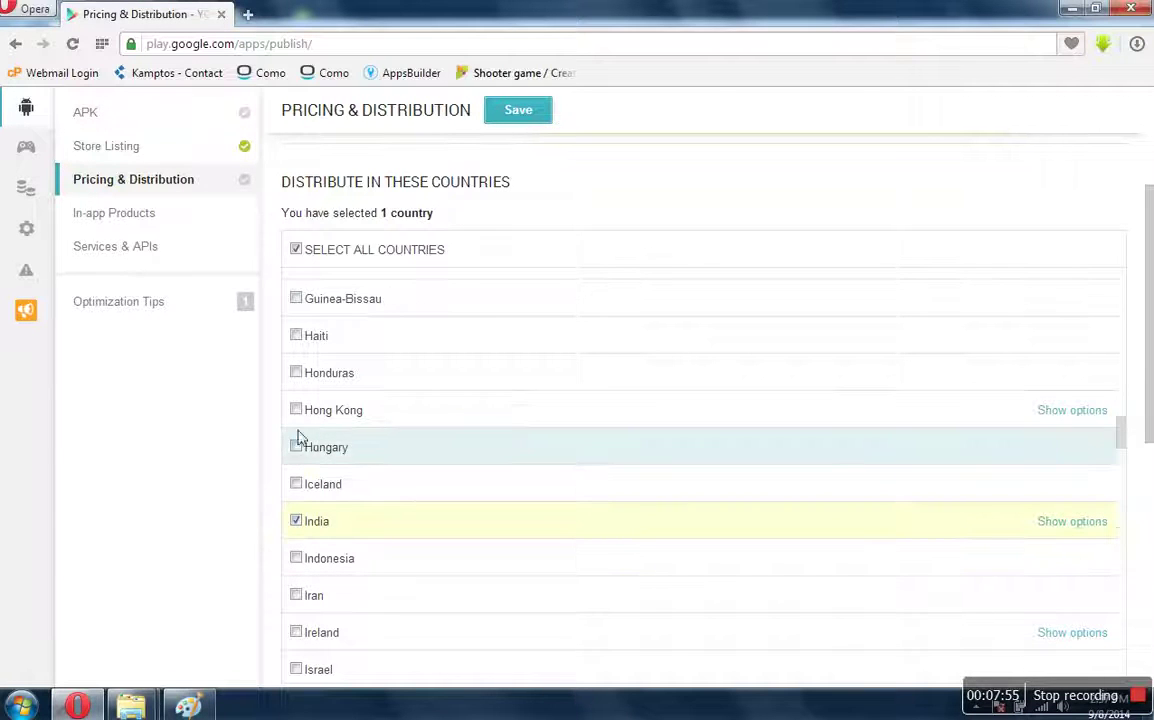
click(296, 558)
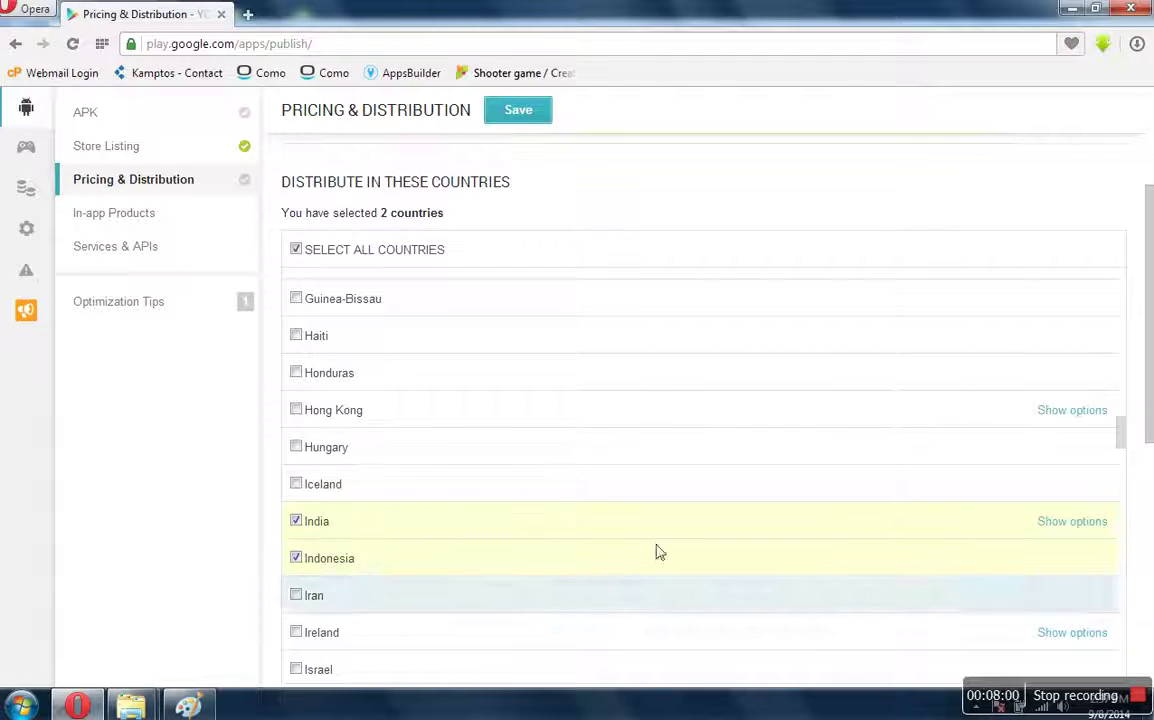
drag(1124, 443, 1126, 463)
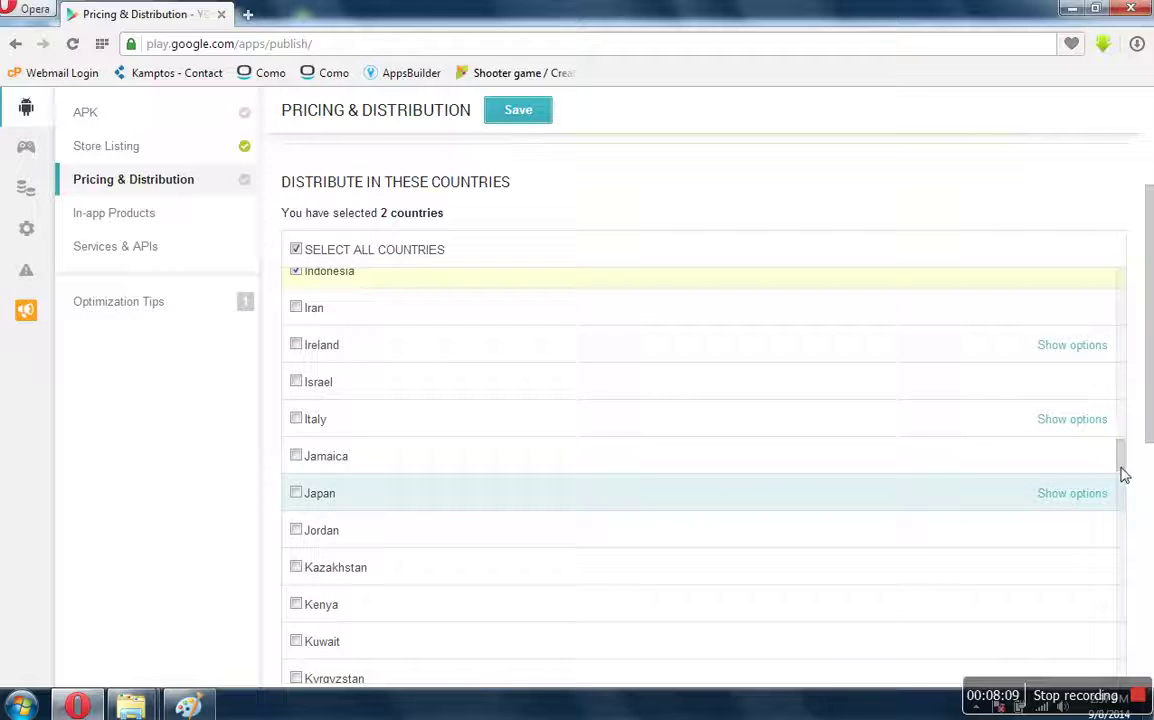
drag(1118, 461, 1120, 469)
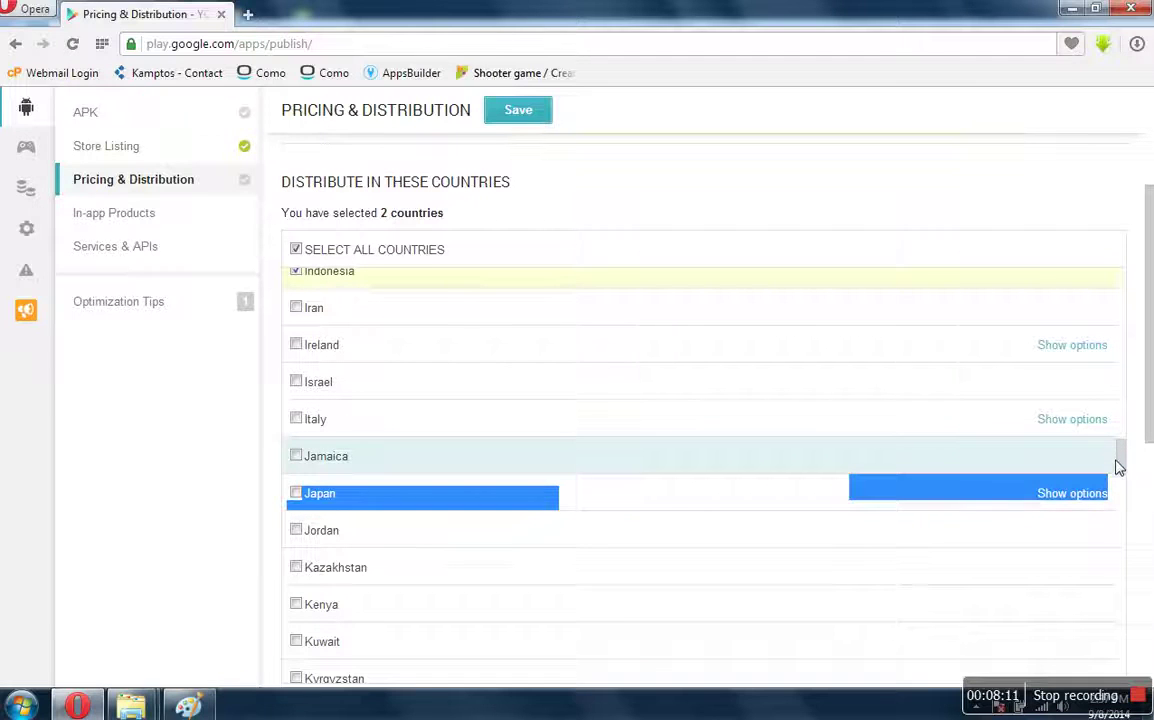
mouse_move(1124, 481)
mouse_down()
mouse_move(1126, 503)
mouse_move(1113, 502)
mouse_up()
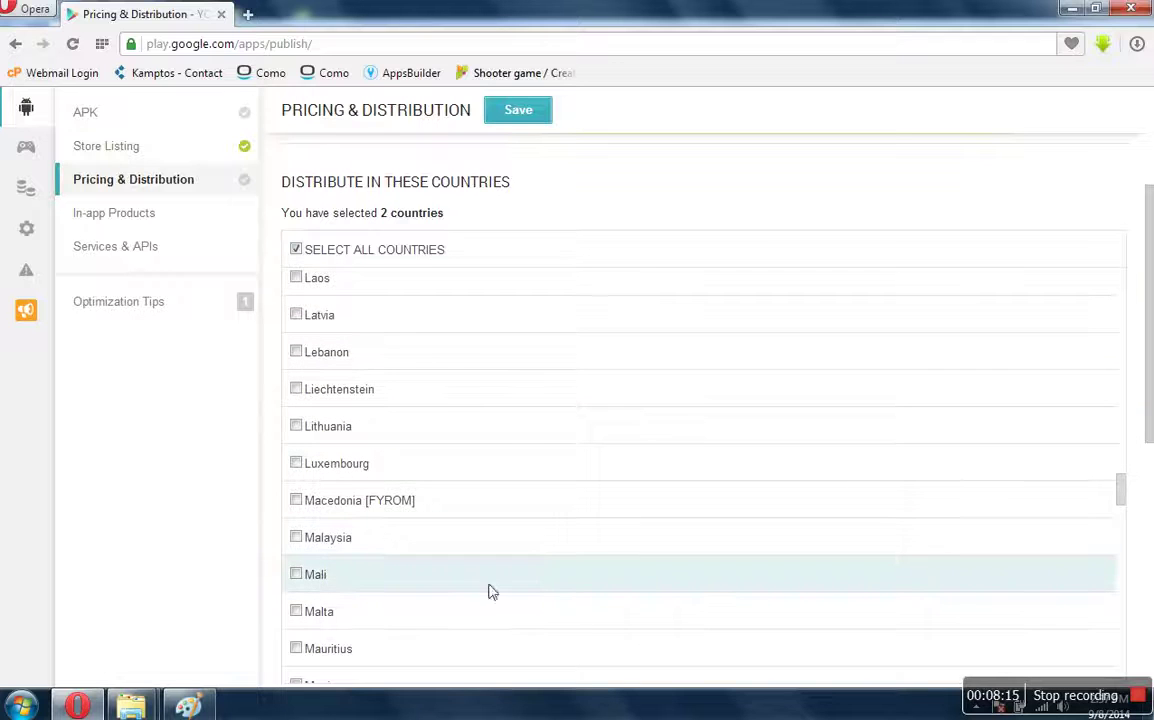
click(296, 537)
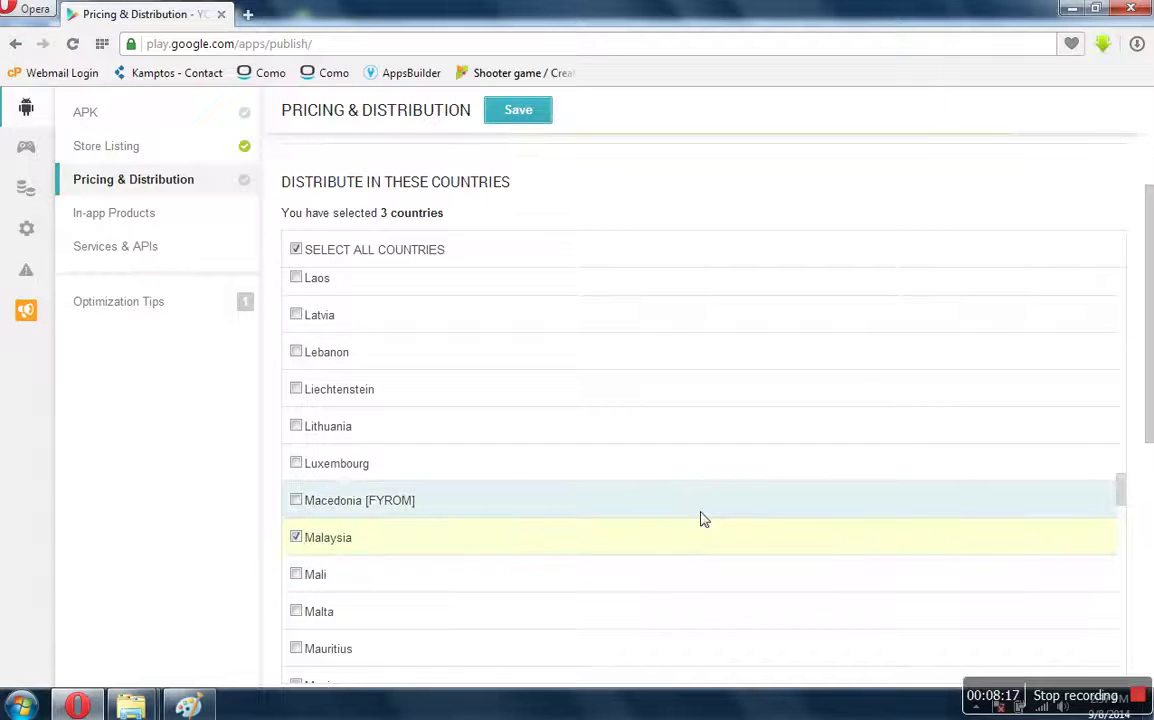
drag(1119, 490, 1123, 518)
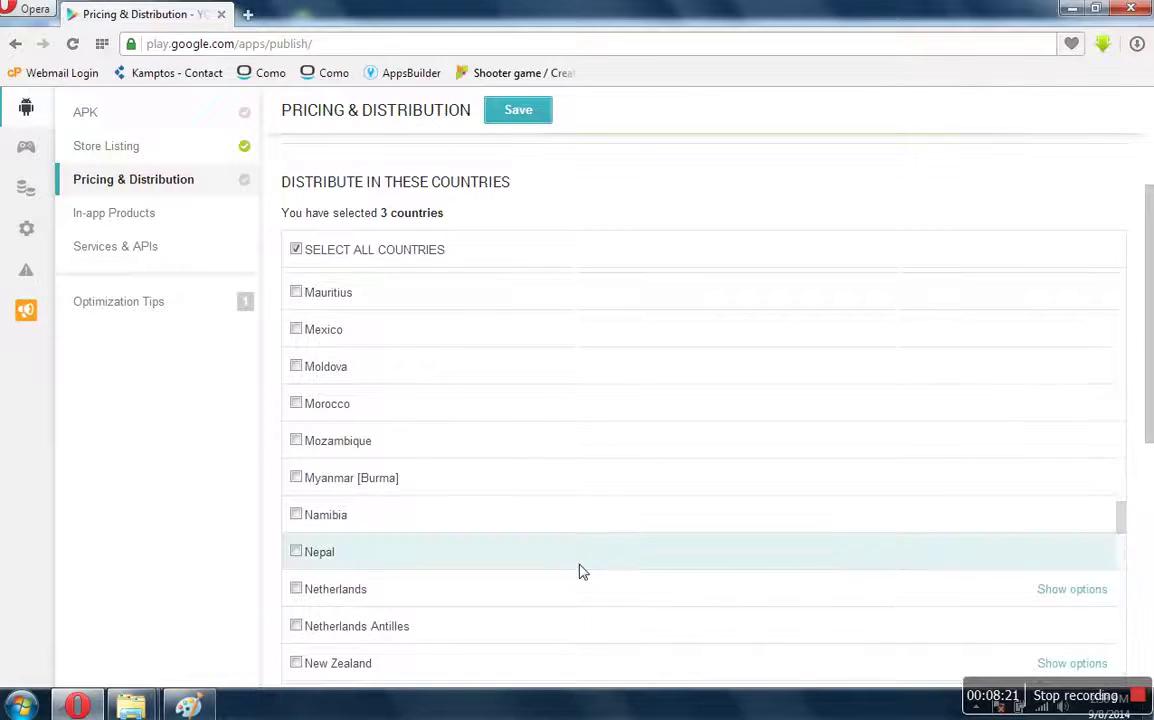
click(296, 553)
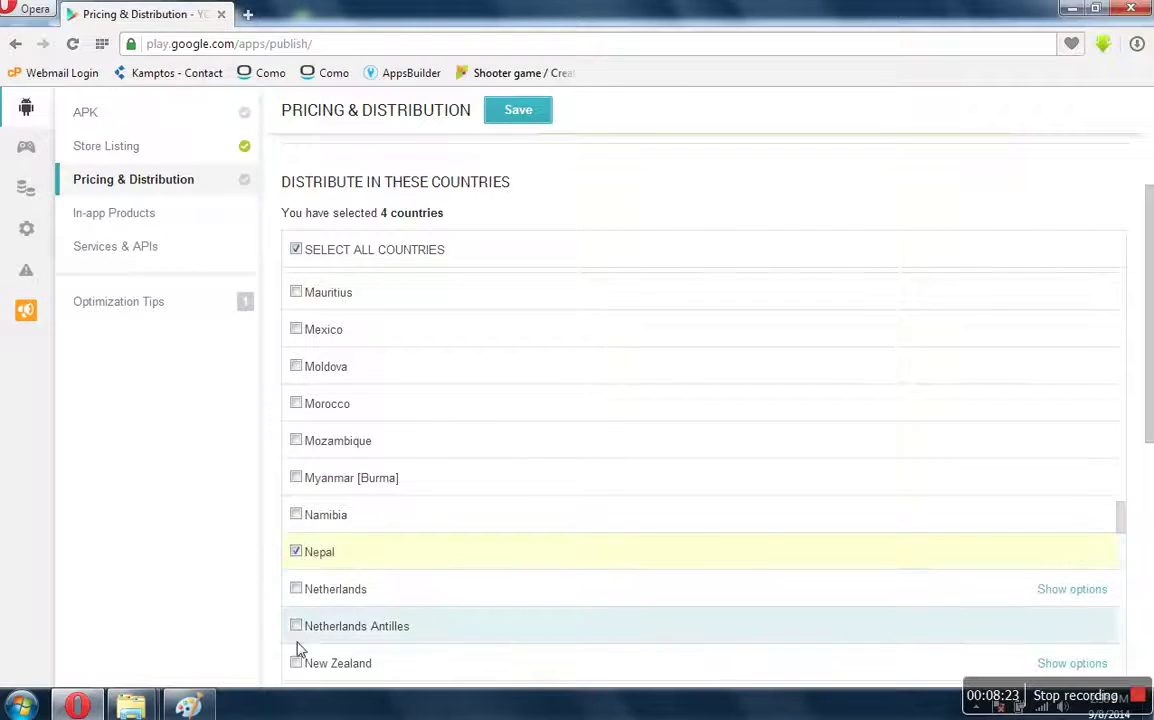
- Add Zimbabwe, United States, United Kingdom and United Arab Emirates to the distribution countries
drag(1120, 518, 1121, 676)
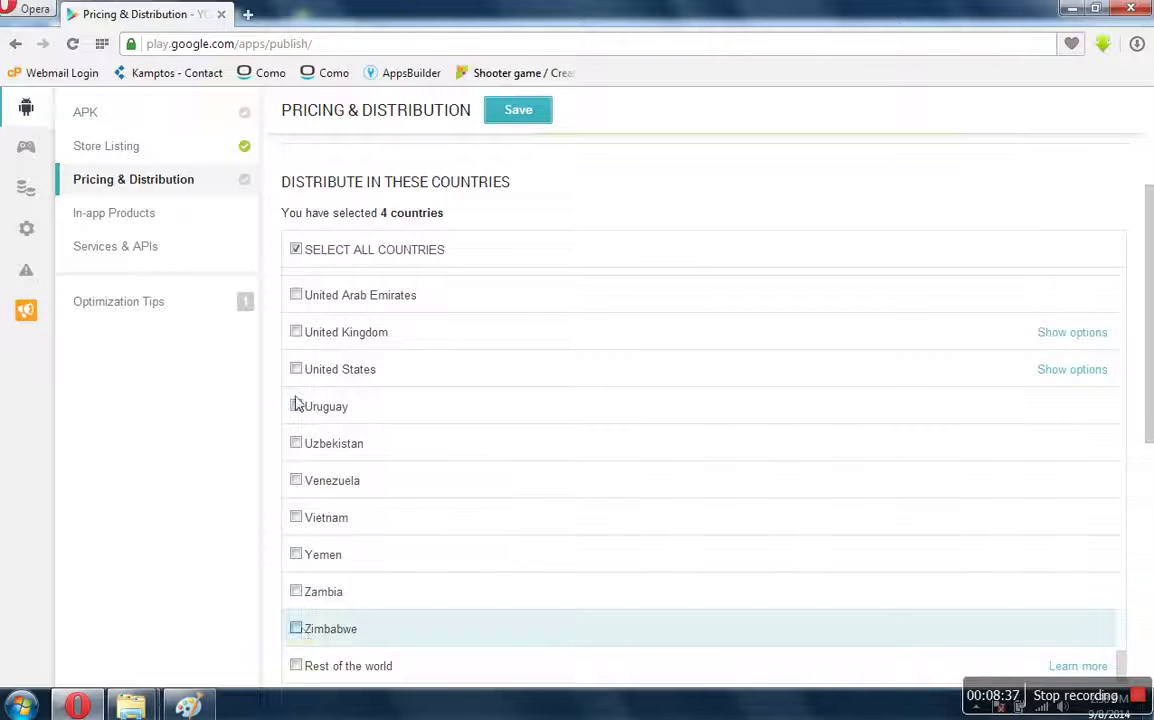
click(300, 629)
click(296, 369)
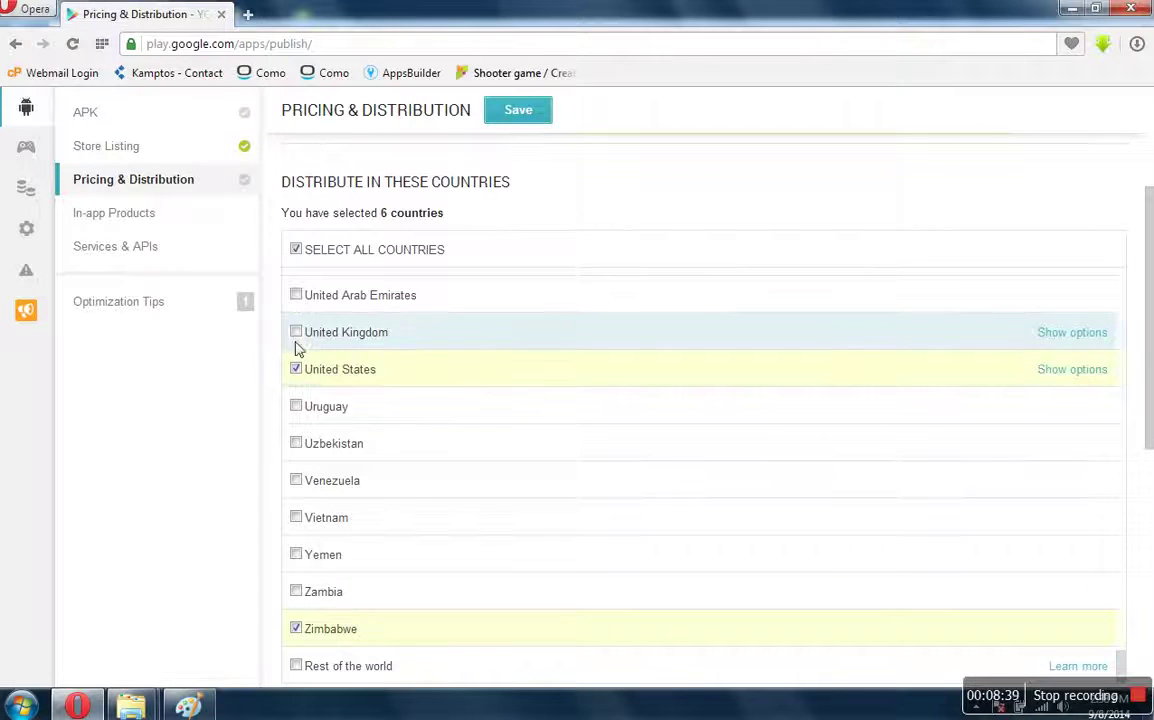
click(296, 332)
click(296, 296)
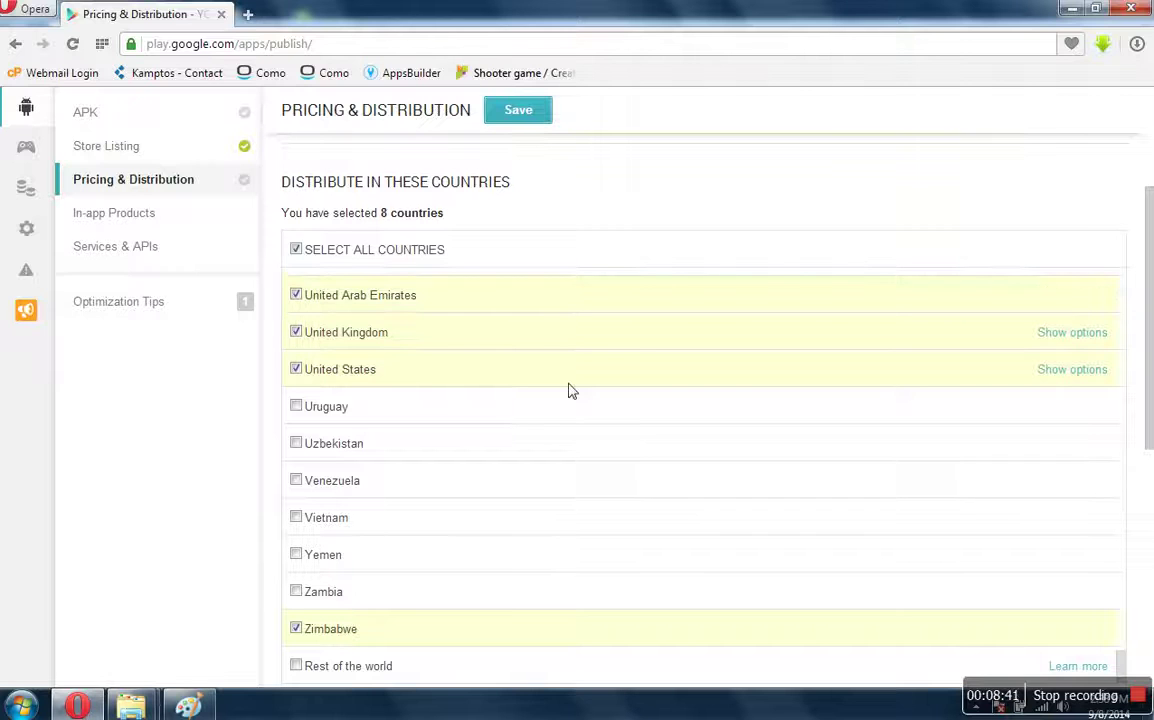
- Show the carrier options for the United Kingdom and United States and review the consent section
click(1063, 334)
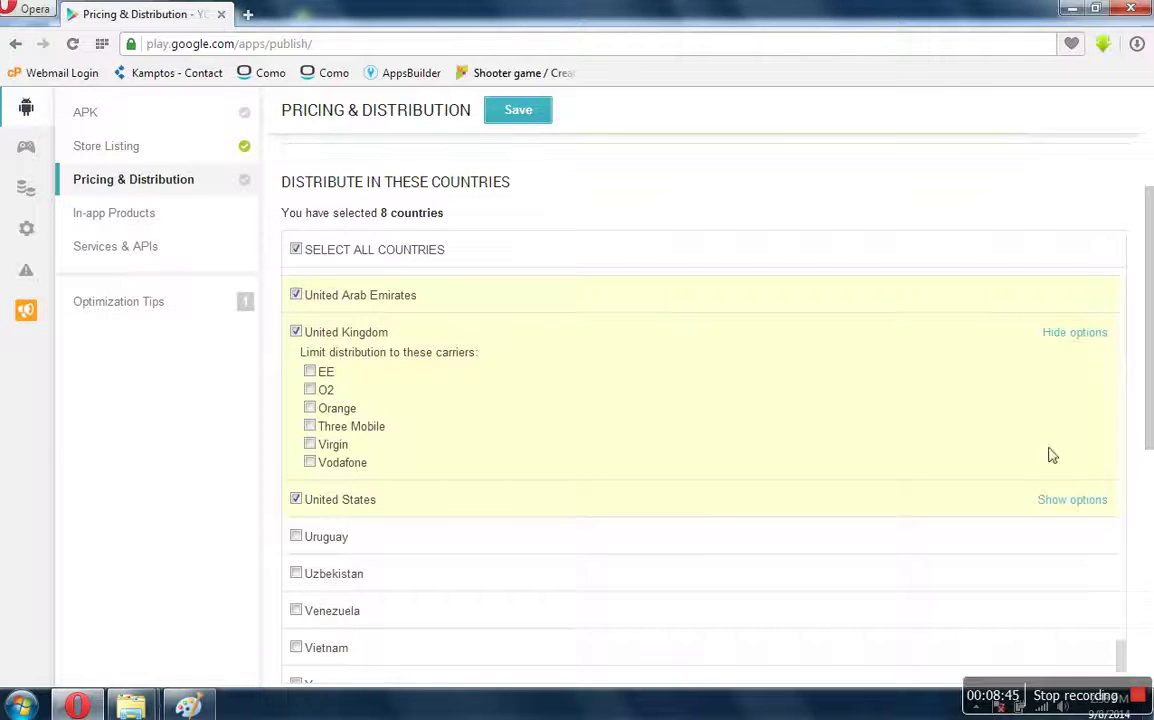
click(1052, 500)
drag(1148, 436, 1148, 567)
scroll(742, 546, down, 3)
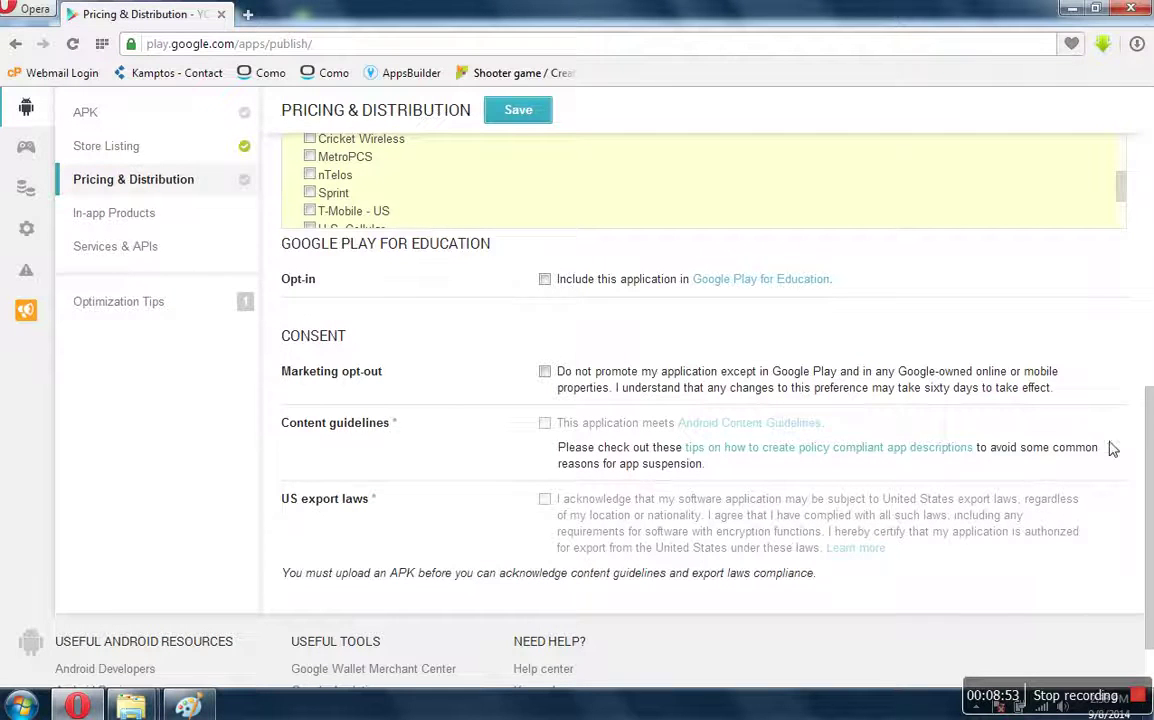
- Reselect all countries for distribution and save the pricing and distribution settings
scroll(1150, 425, up, 15)
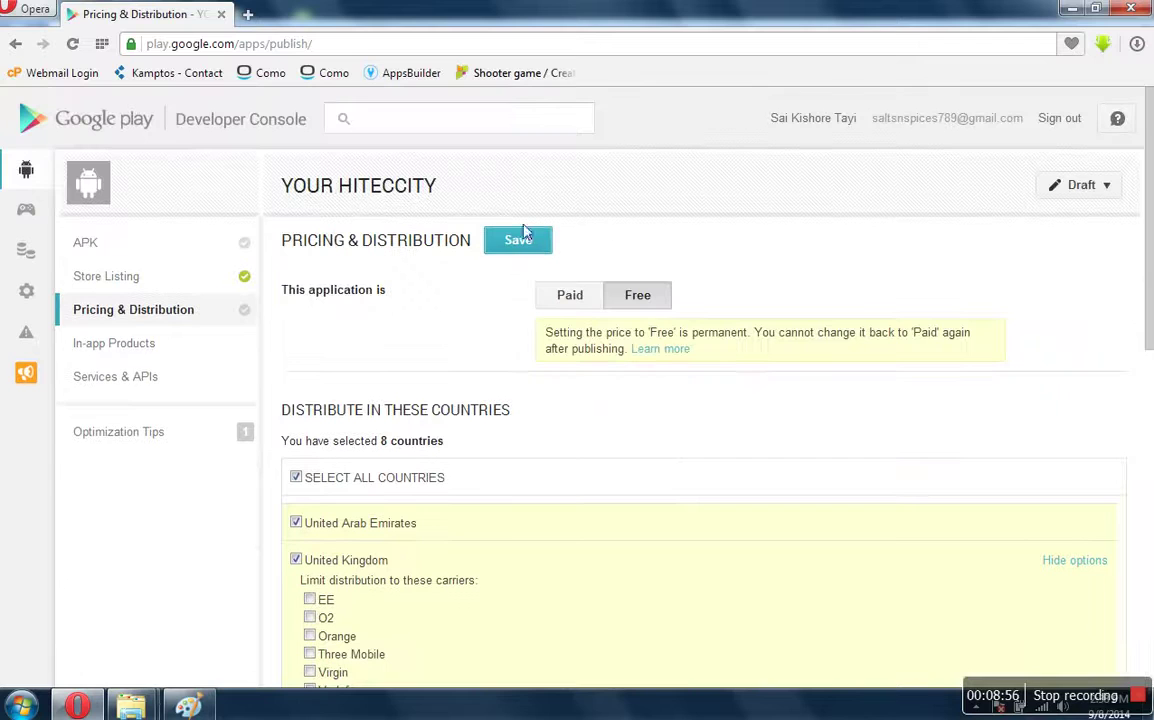
click(296, 478)
click(296, 478)
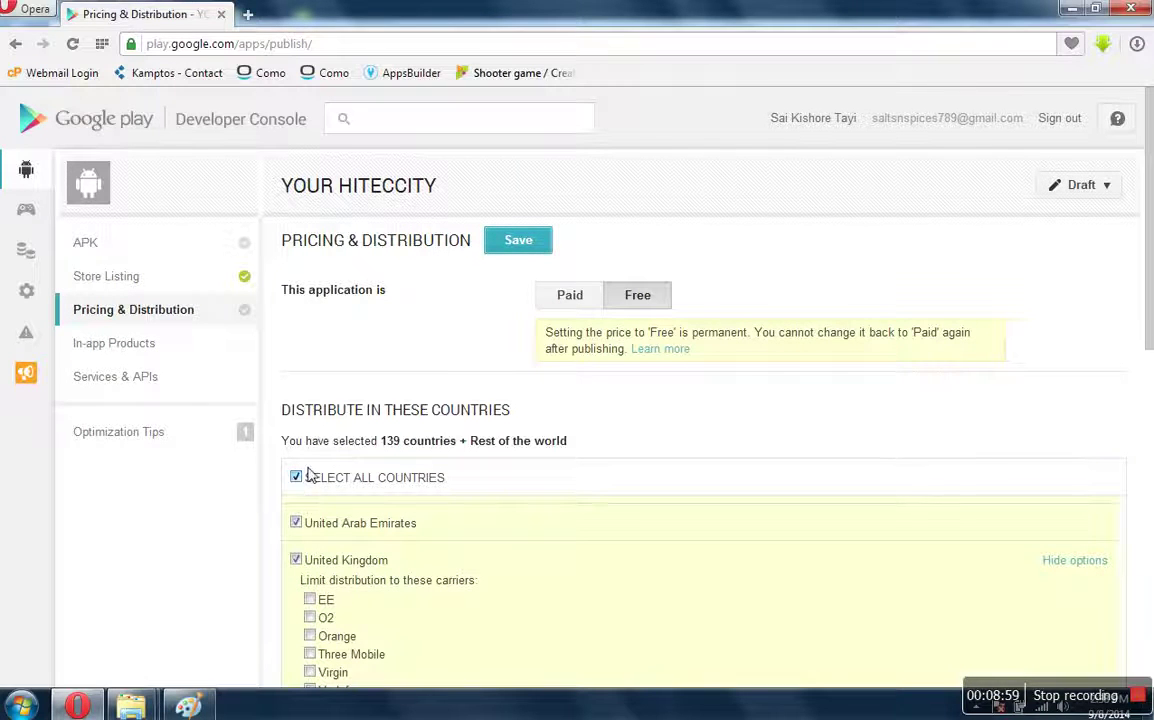
click(518, 240)
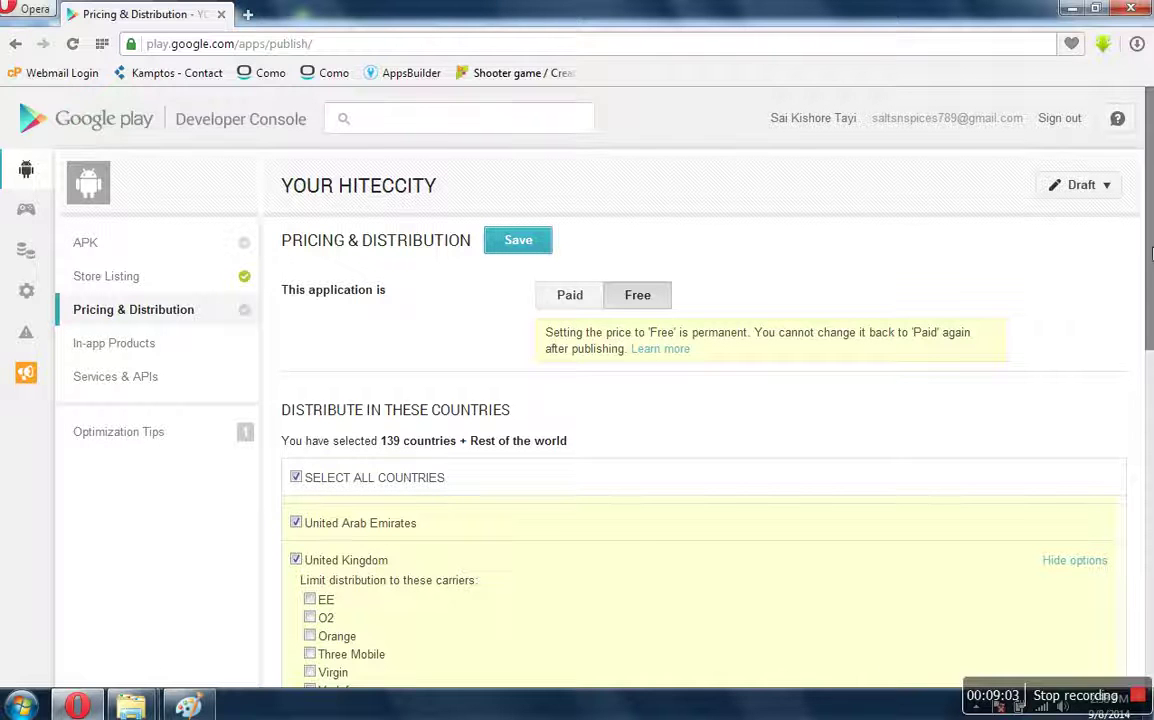
drag(1150, 240, 1150, 430)
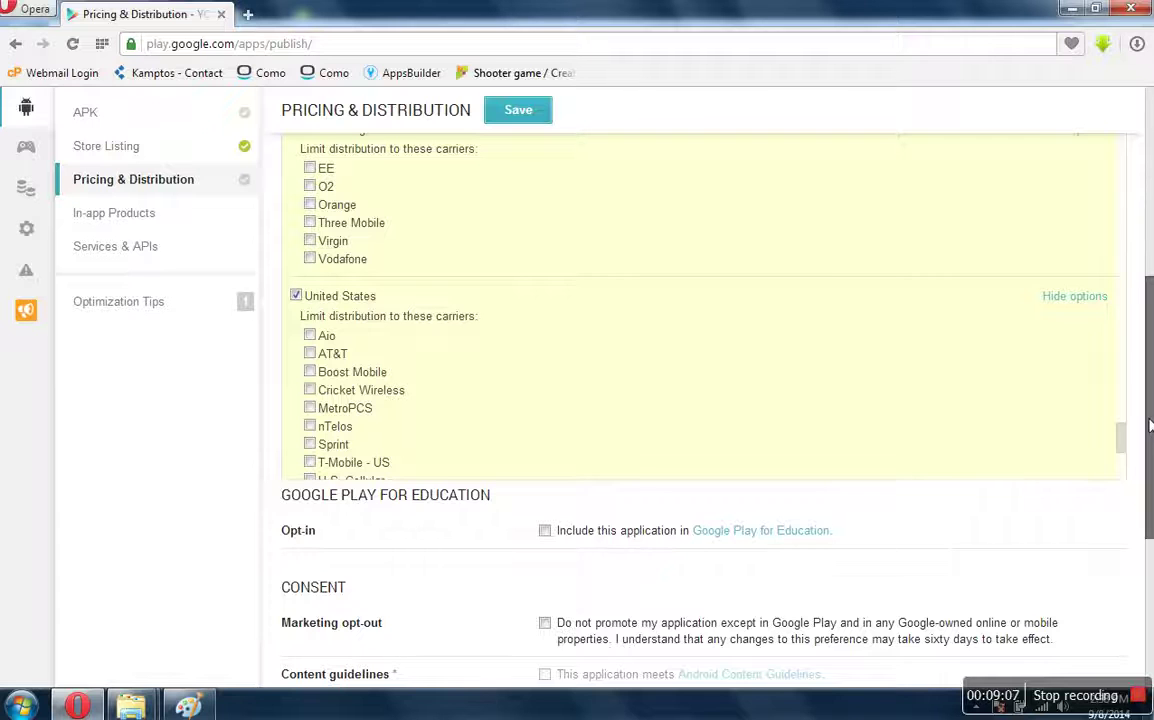
scroll(1148, 430, up, 2)
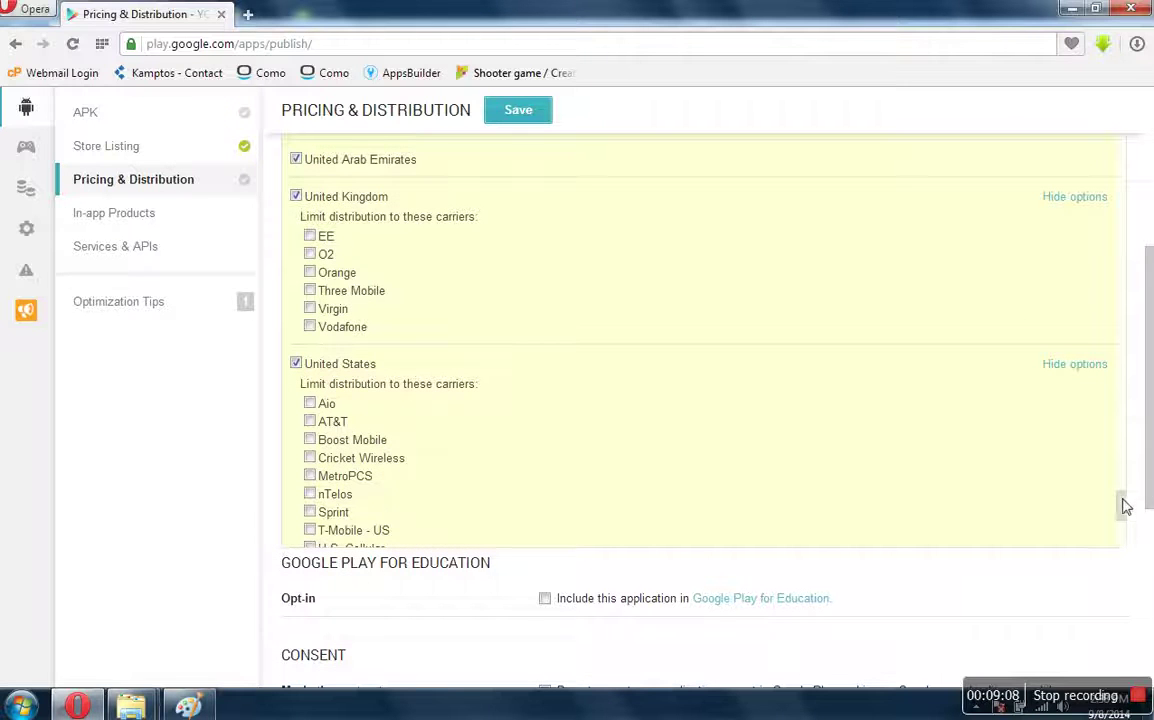
- Switch the application to paid and set its default price to USD 1.00
drag(1124, 506, 1123, 149)
scroll(1150, 160, up, 3)
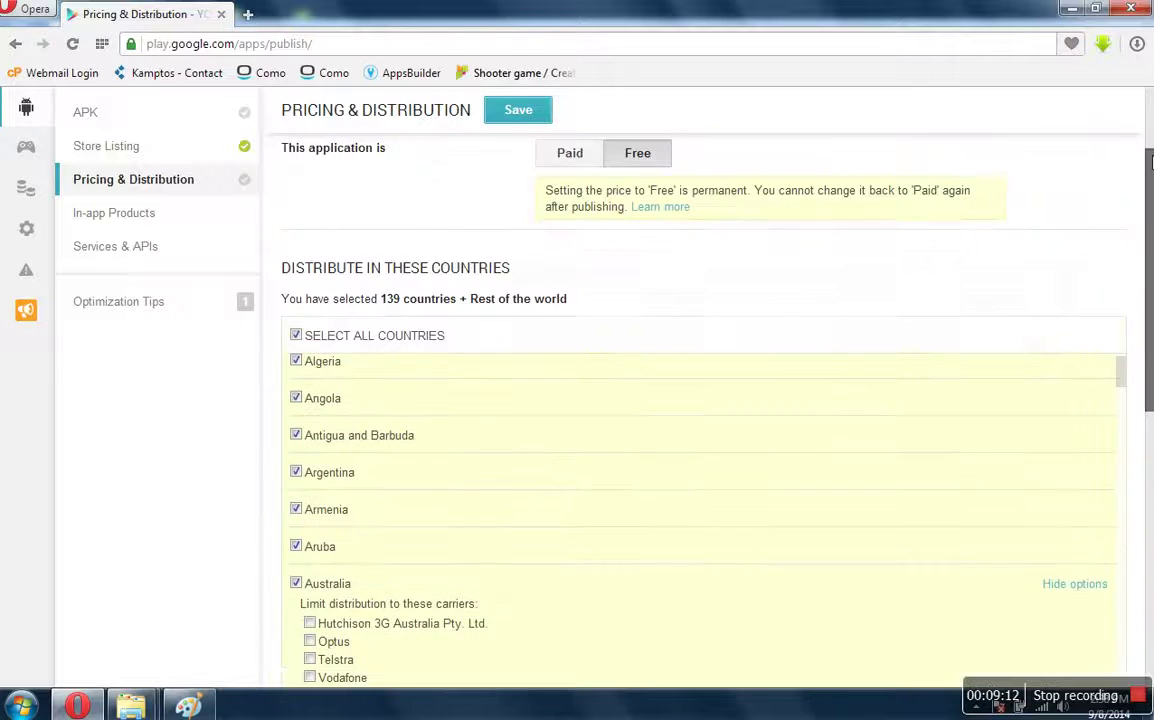
scroll(1150, 162, up, 3)
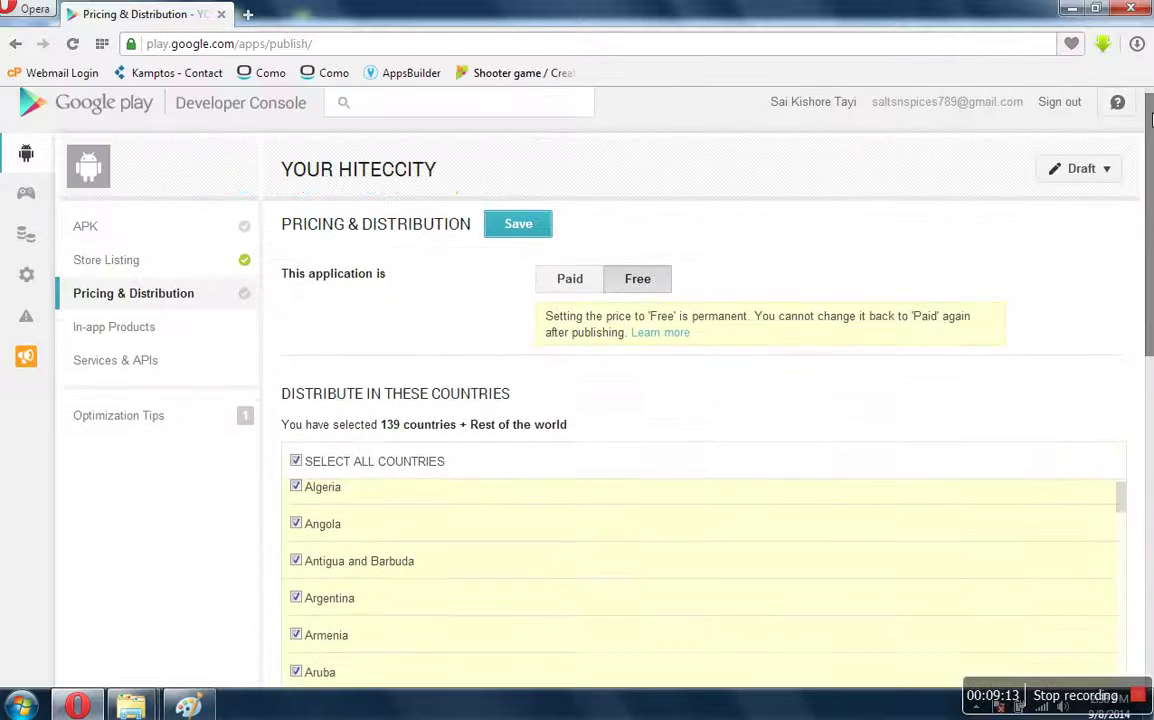
click(572, 280)
click(611, 330)
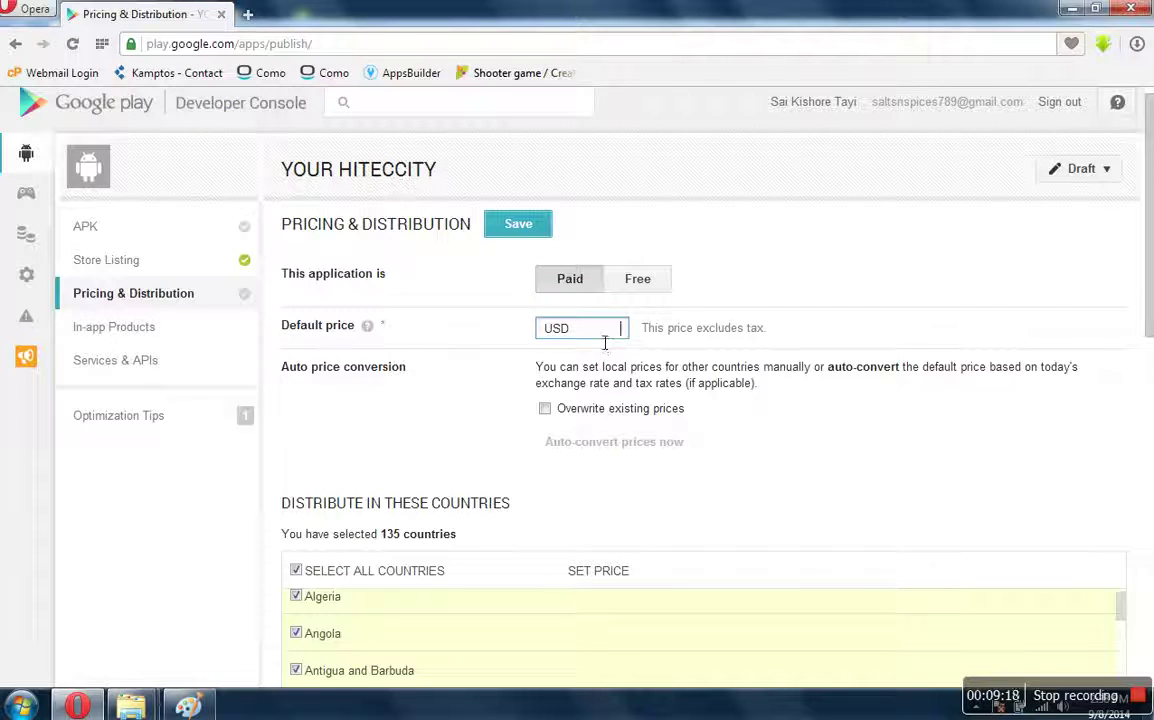
text(1.00)
click(770, 300)
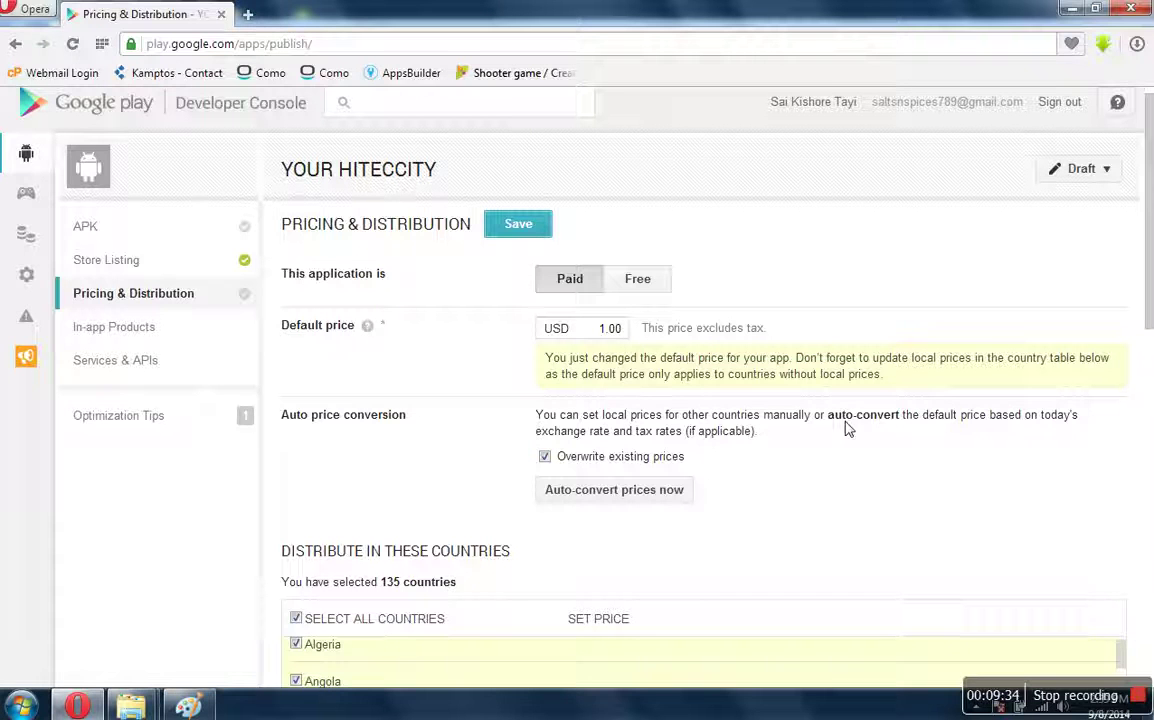
- Auto-convert the default price into local prices, overwriting existing ones, and review the prices in the country list
click(609, 496)
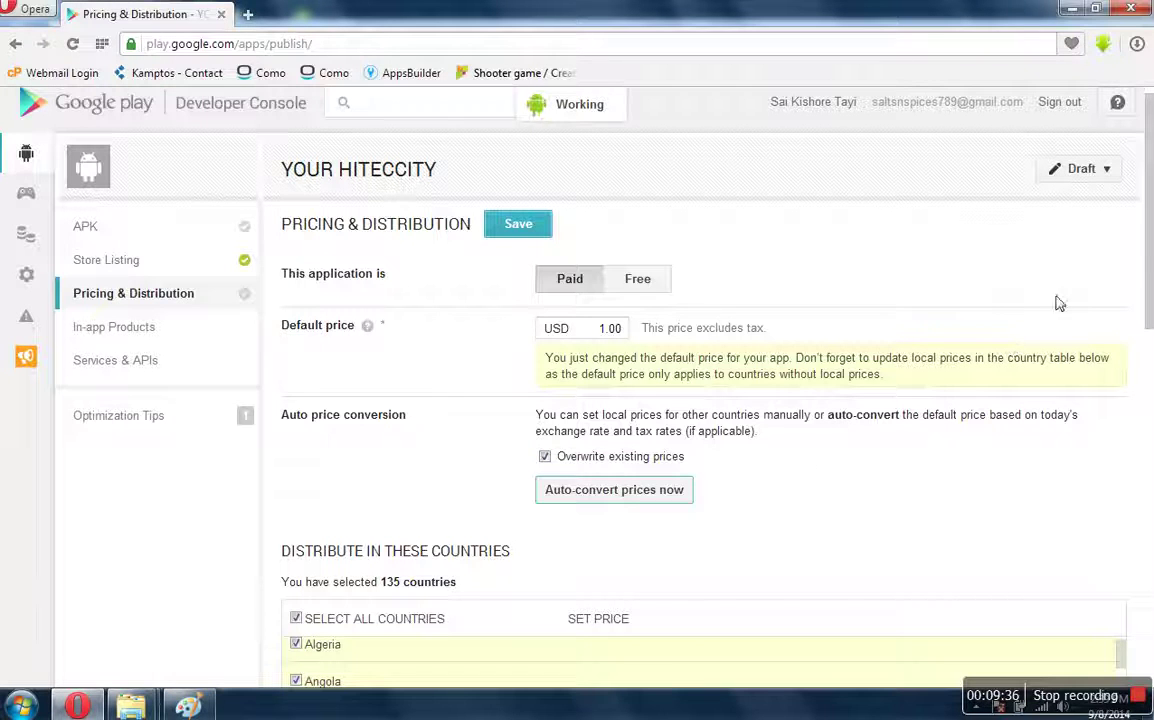
drag(1149, 244, 1149, 452)
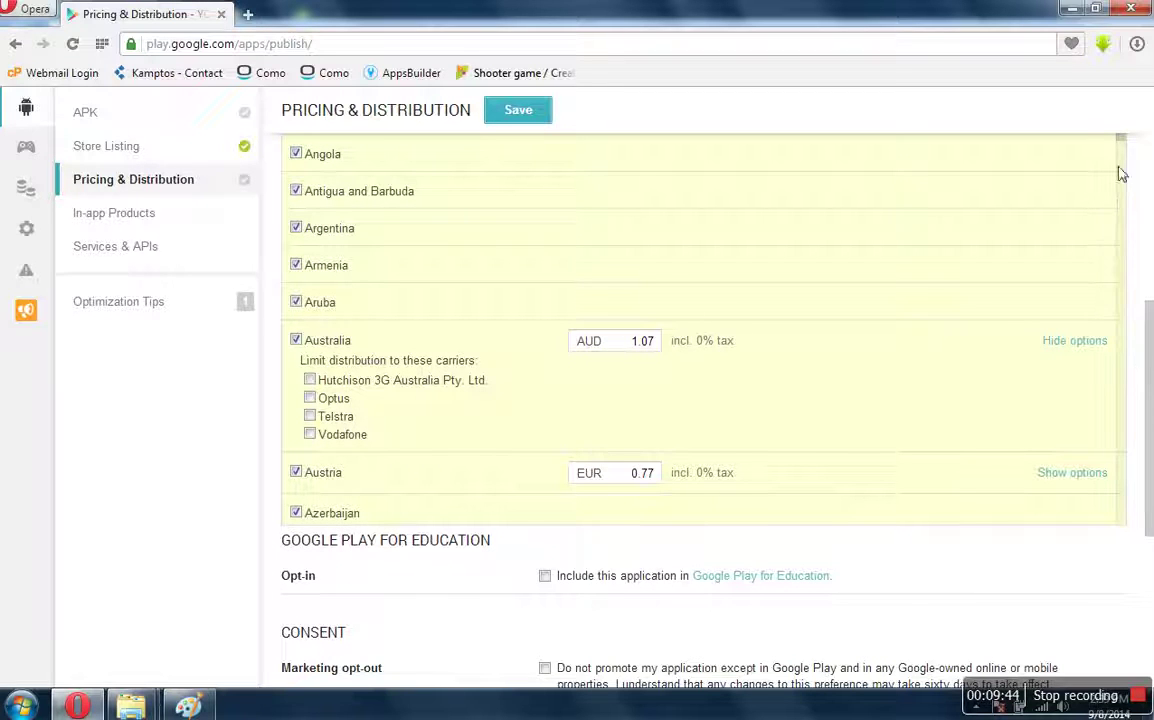
drag(1121, 142, 1121, 283)
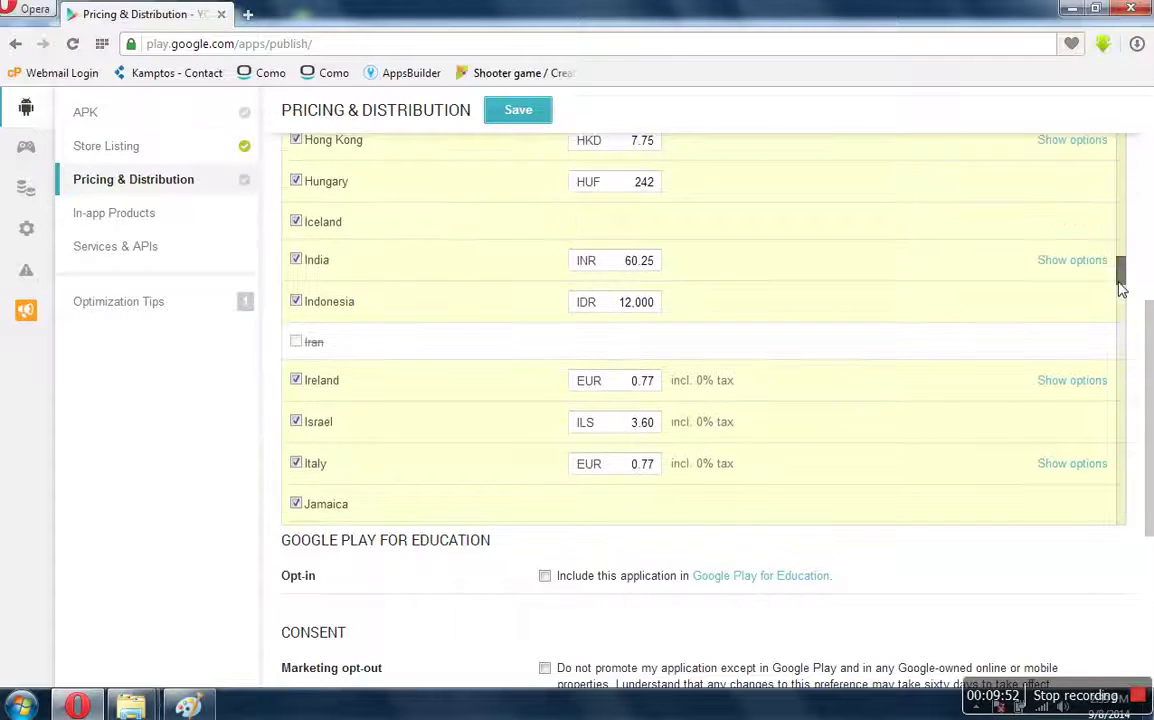
- Exclude India from distribution and include it again, and save the paid pricing and distribution settings
click(296, 261)
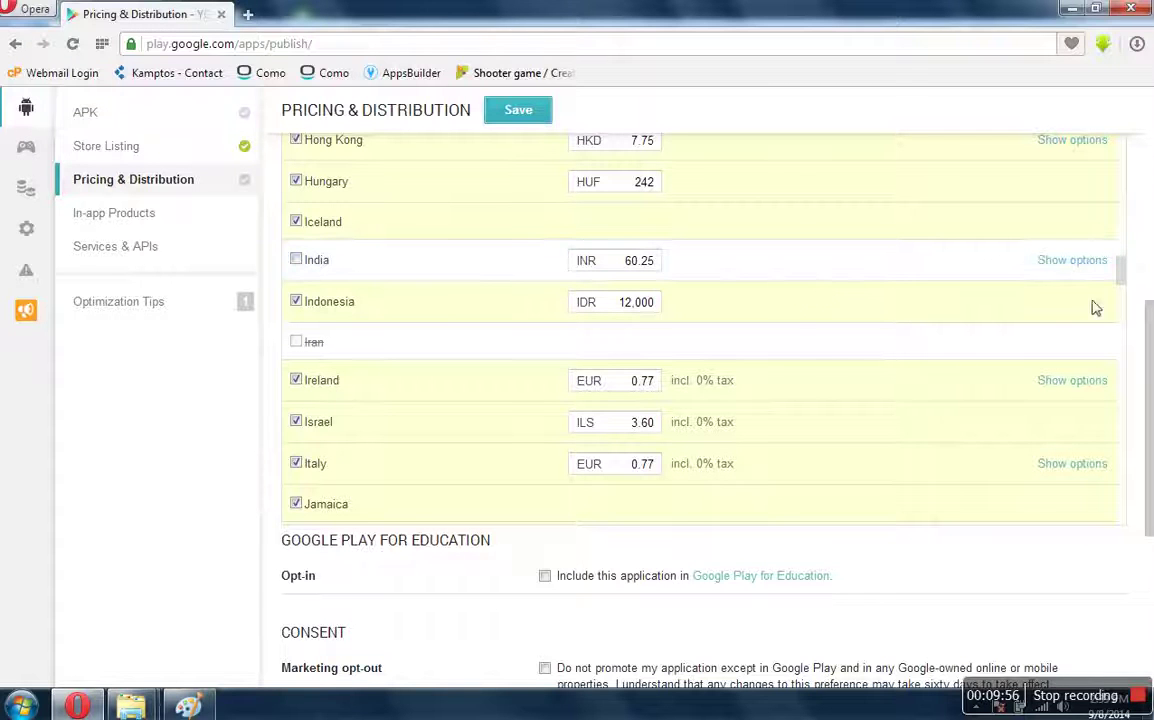
click(296, 261)
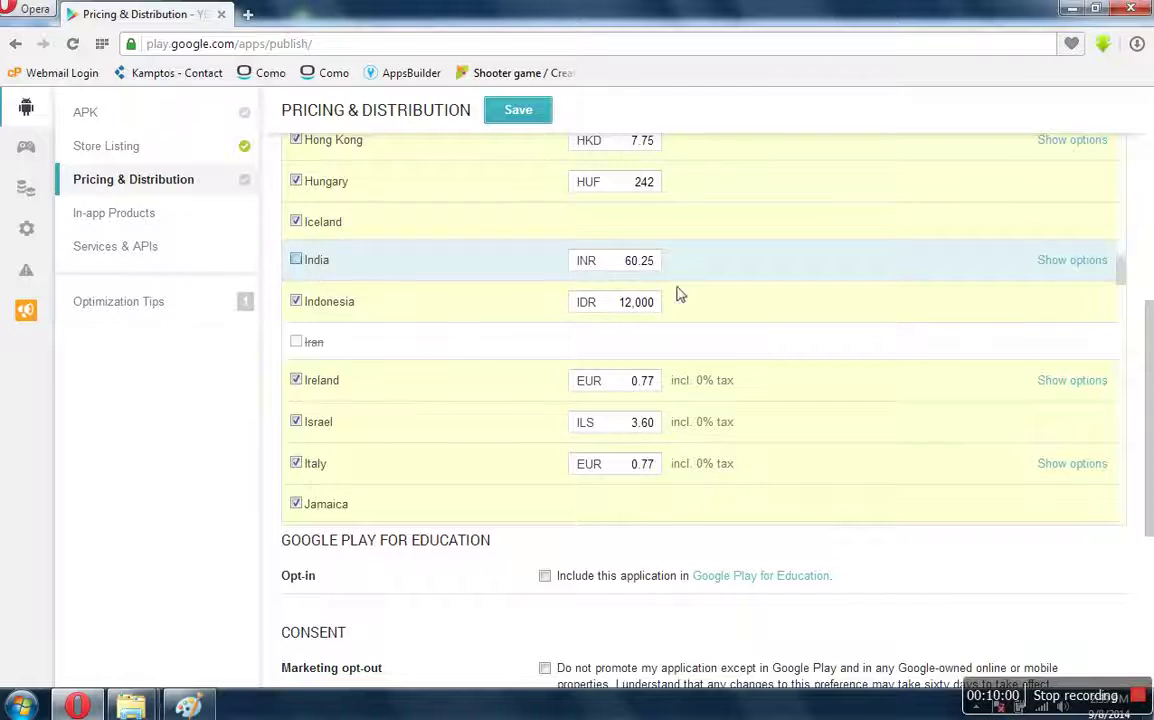
drag(1125, 272, 1124, 138)
drag(1150, 322, 1150, 100)
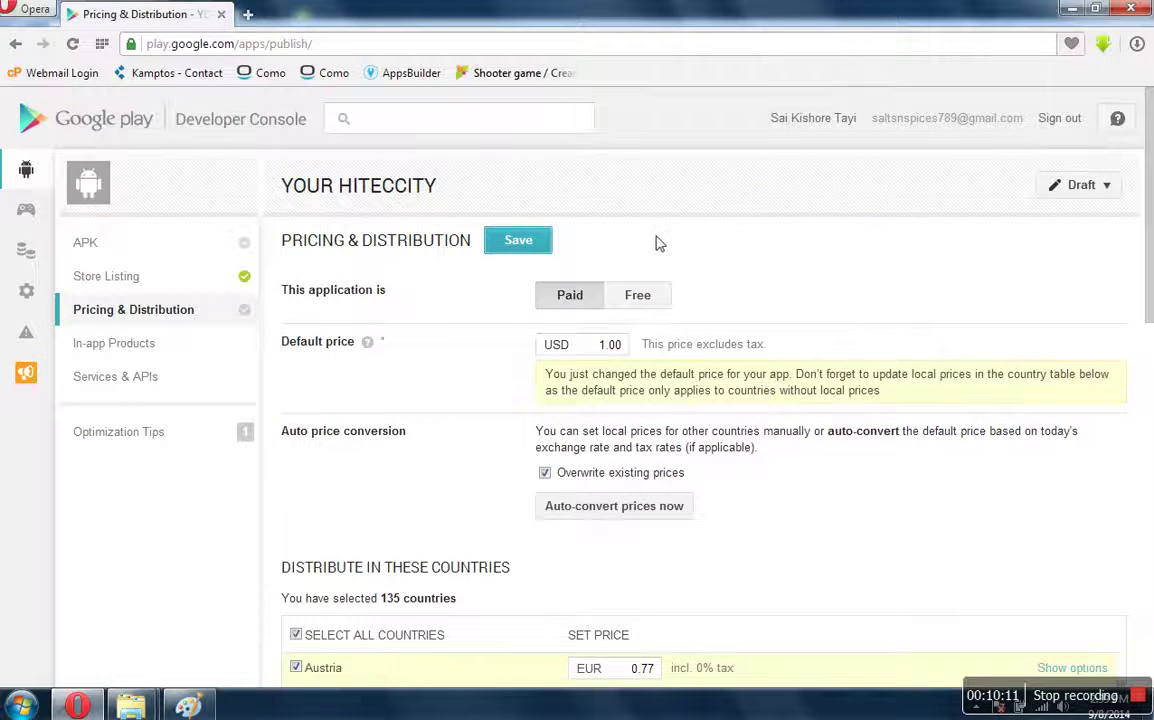
click(525, 241)
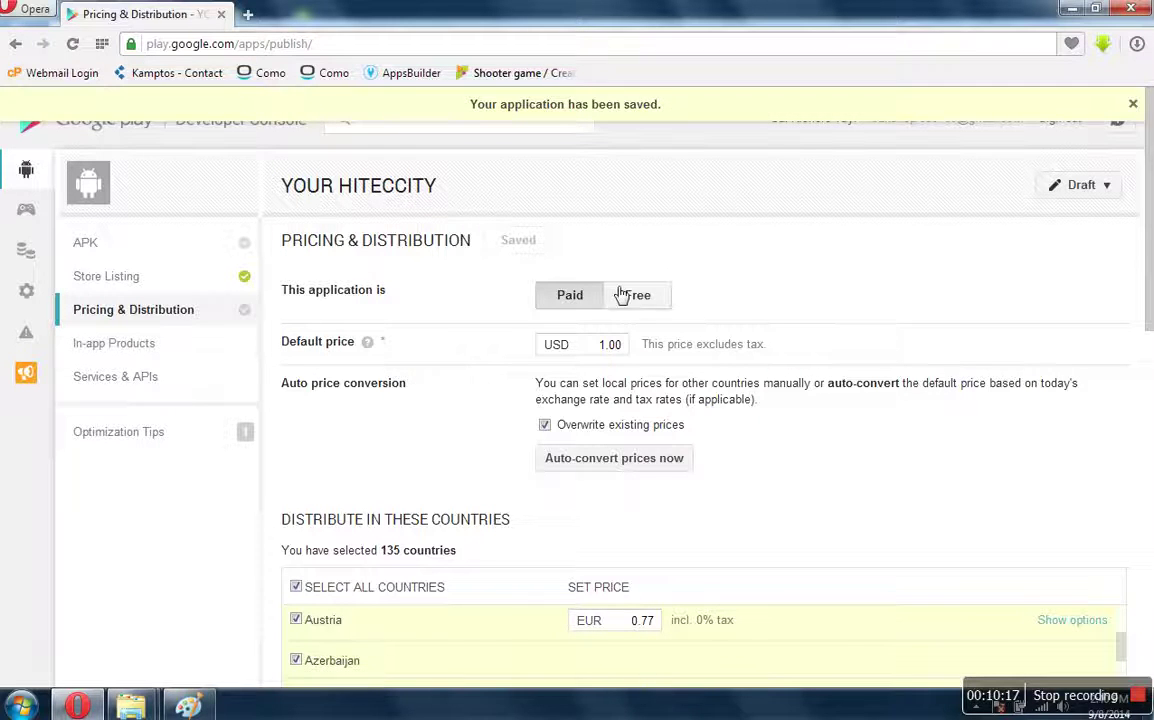
- Upload the app APK file from the Downloads folder as the first production APK
click(172, 248)
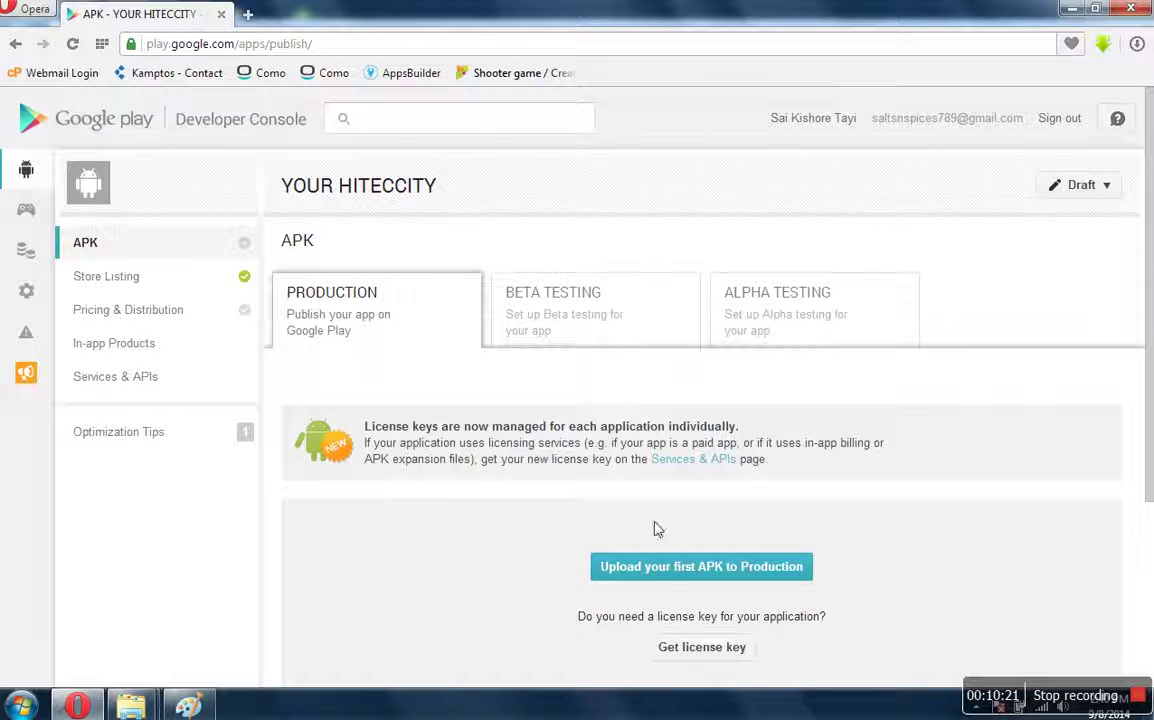
click(662, 568)
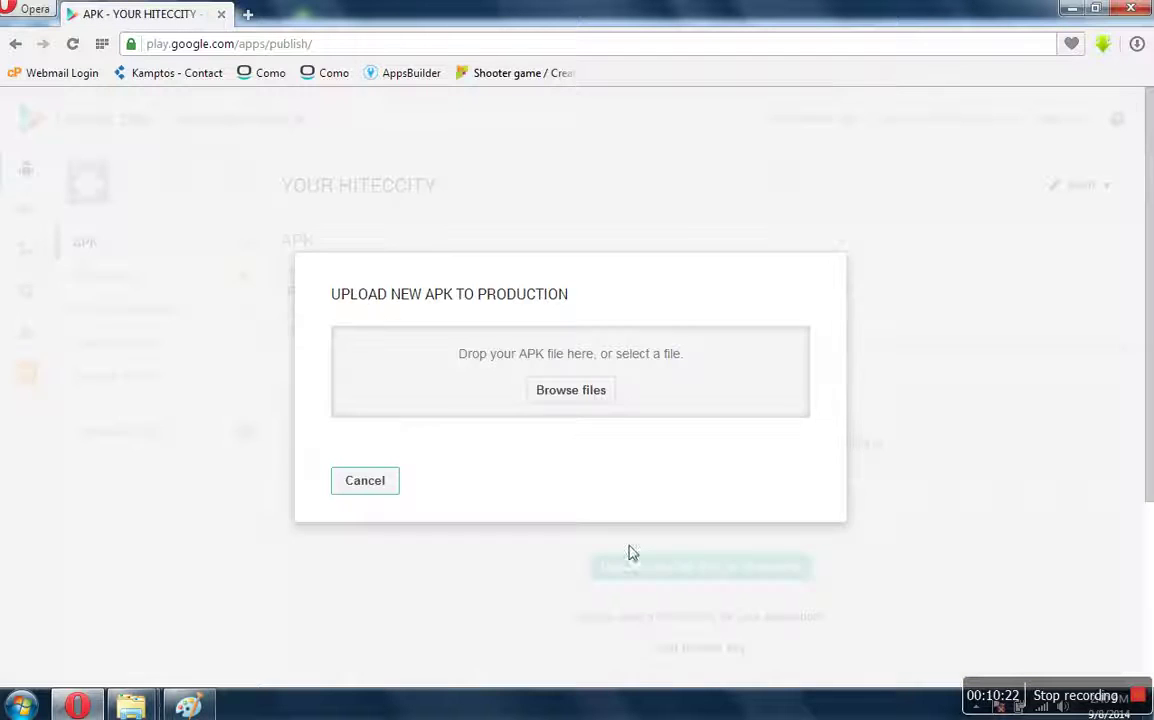
click(571, 394)
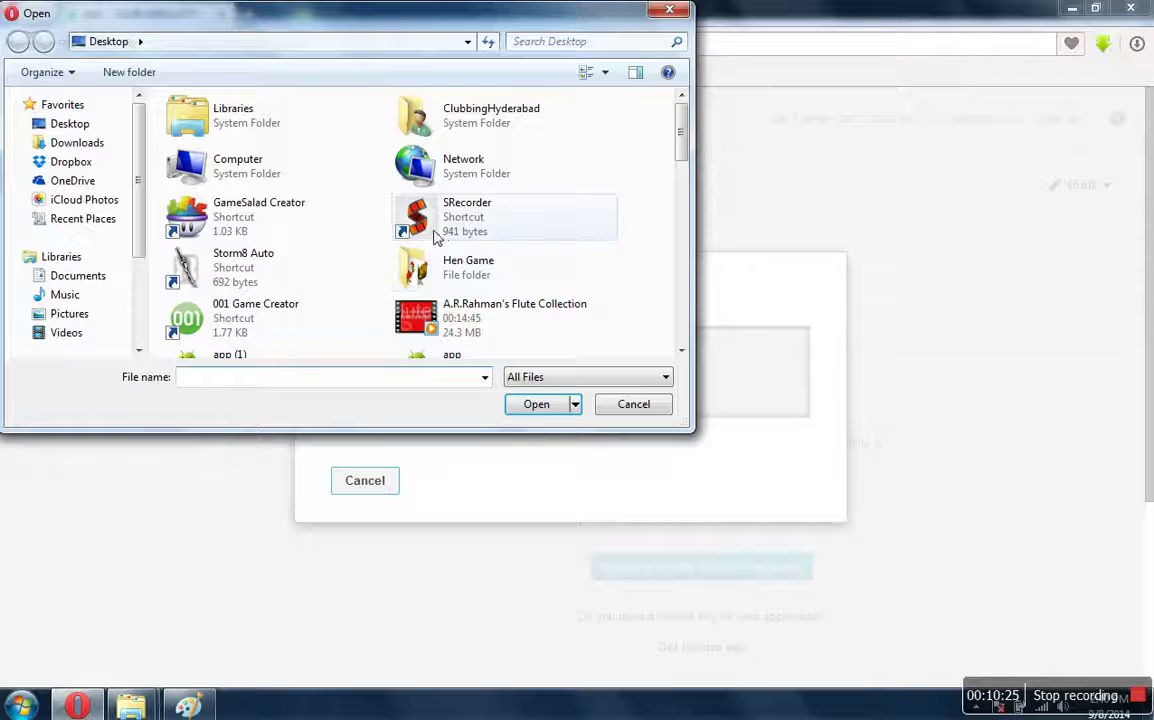
click(80, 145)
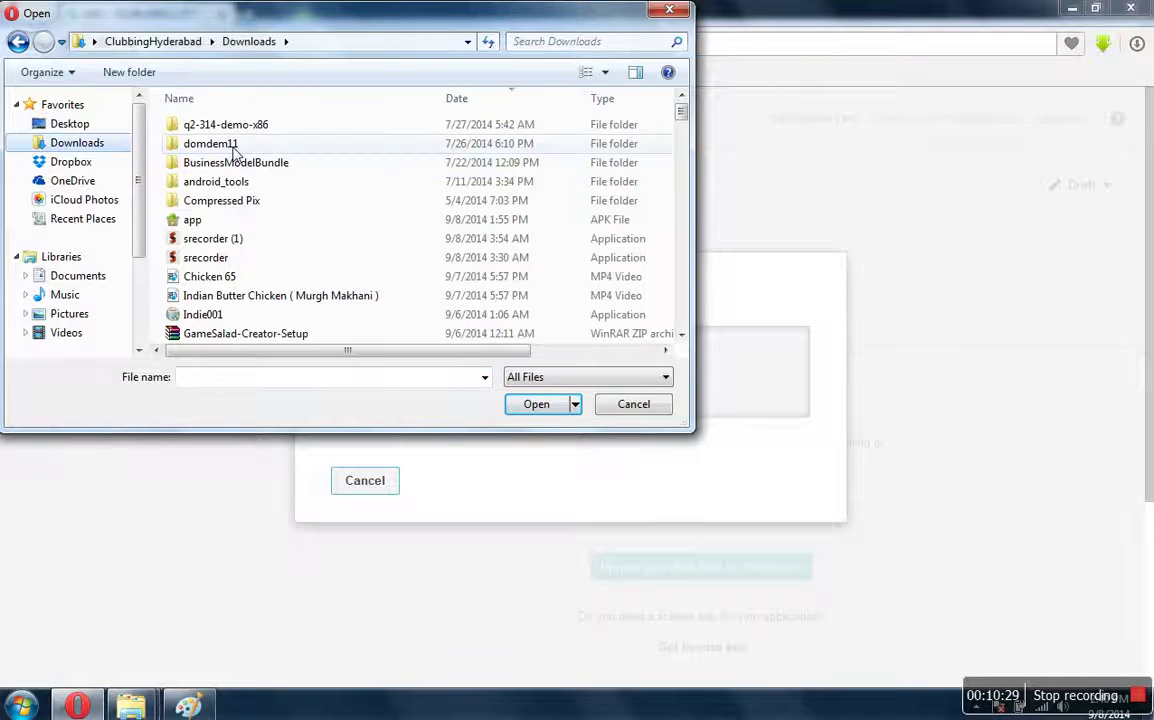
click(213, 221)
double_click(213, 222)
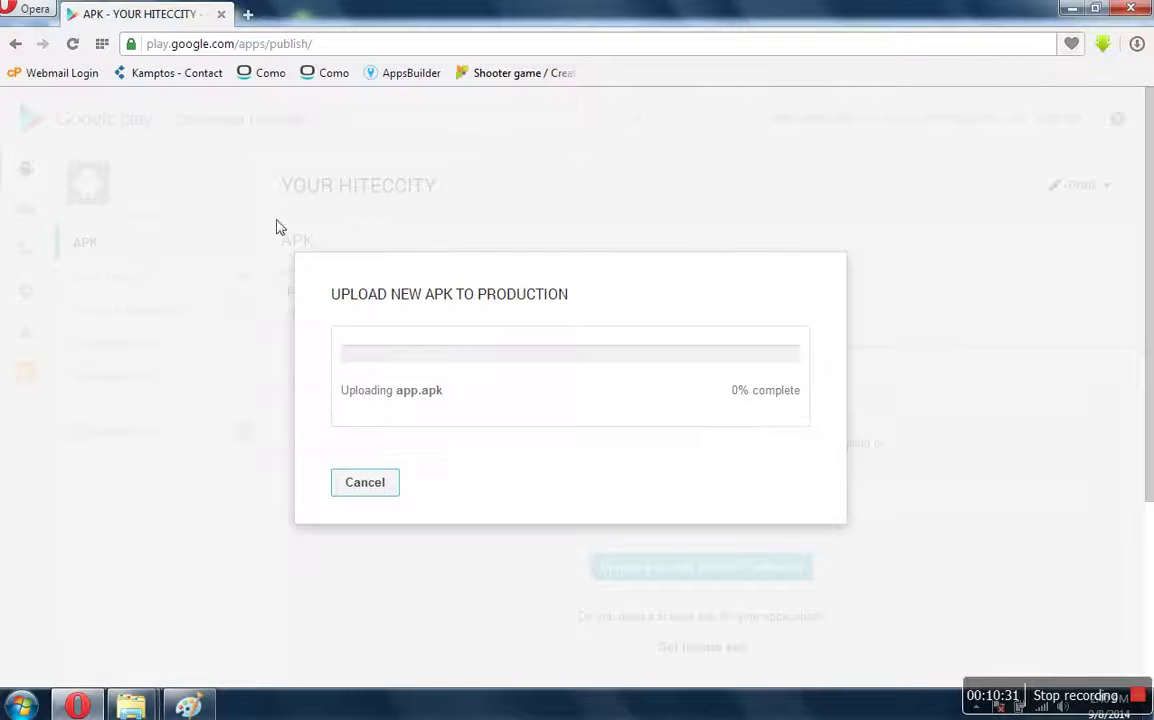